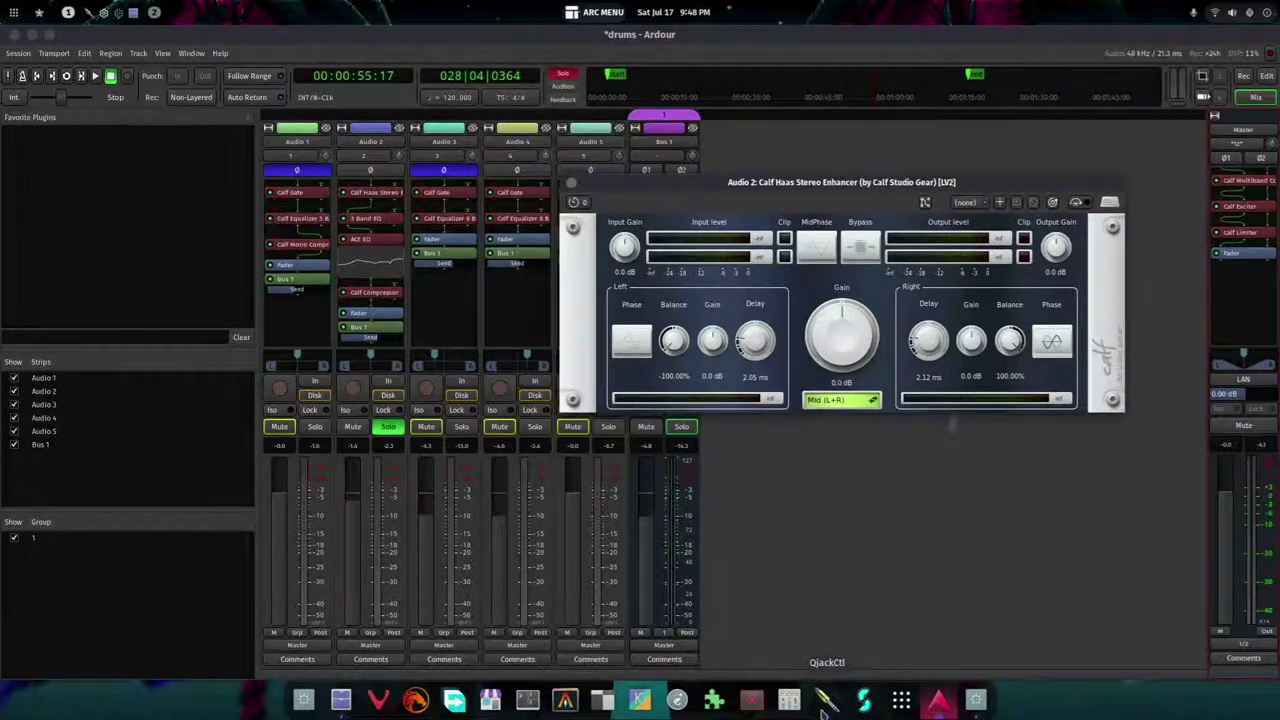
- Bring up QjackCtl's JACK control window from the dock and place it over the mixer's upper left
click(824, 702)
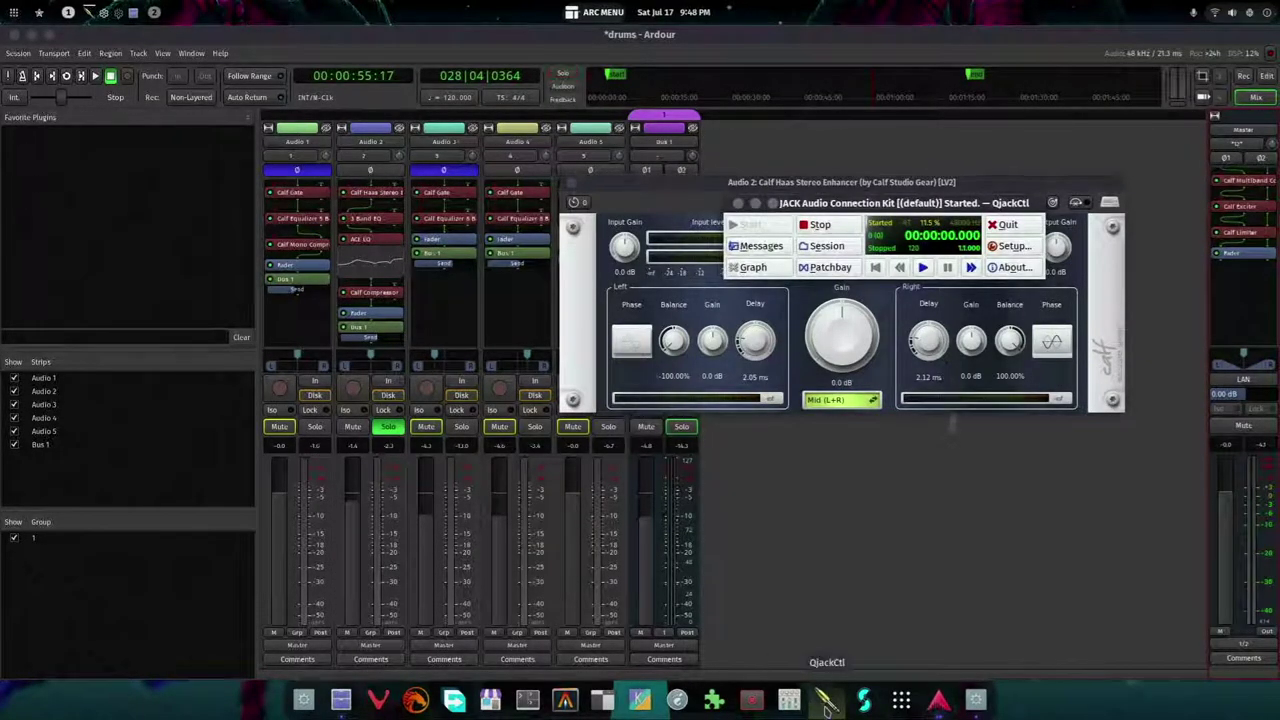
drag(880, 197, 440, 170)
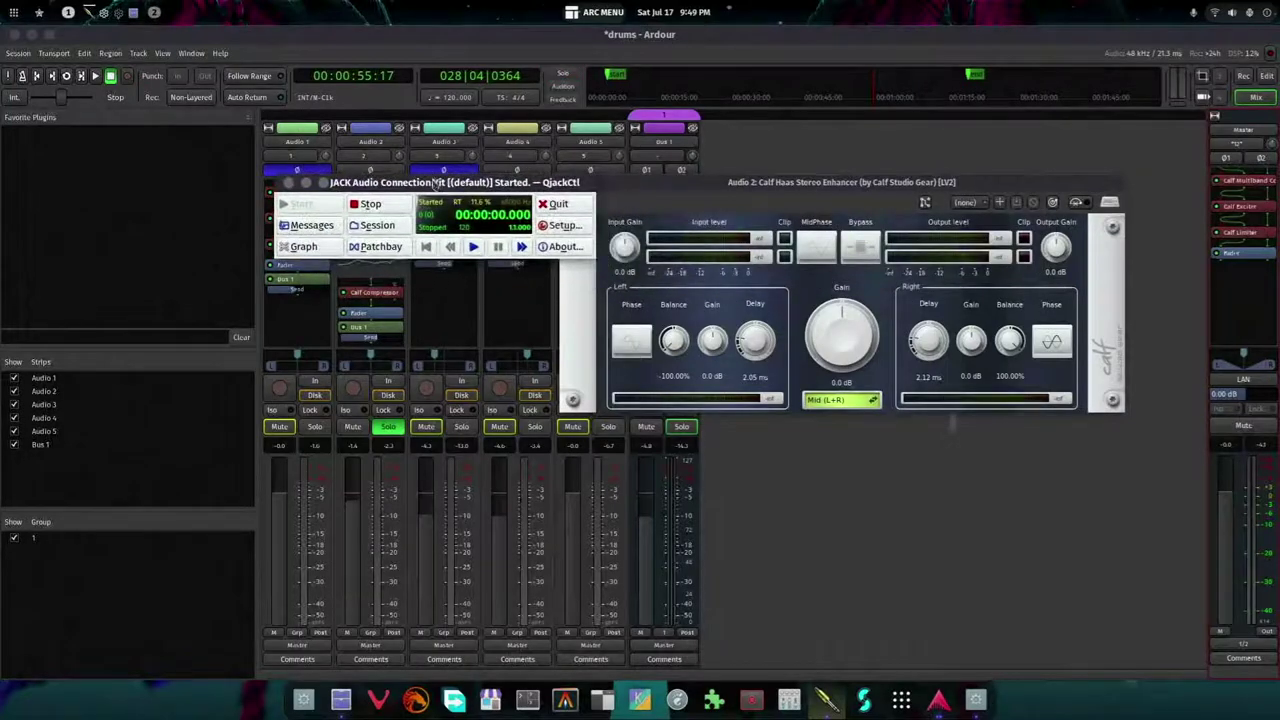
- Open QjackCtl's JACK connection Graph window and maximize it to fill the screen
click(304, 247)
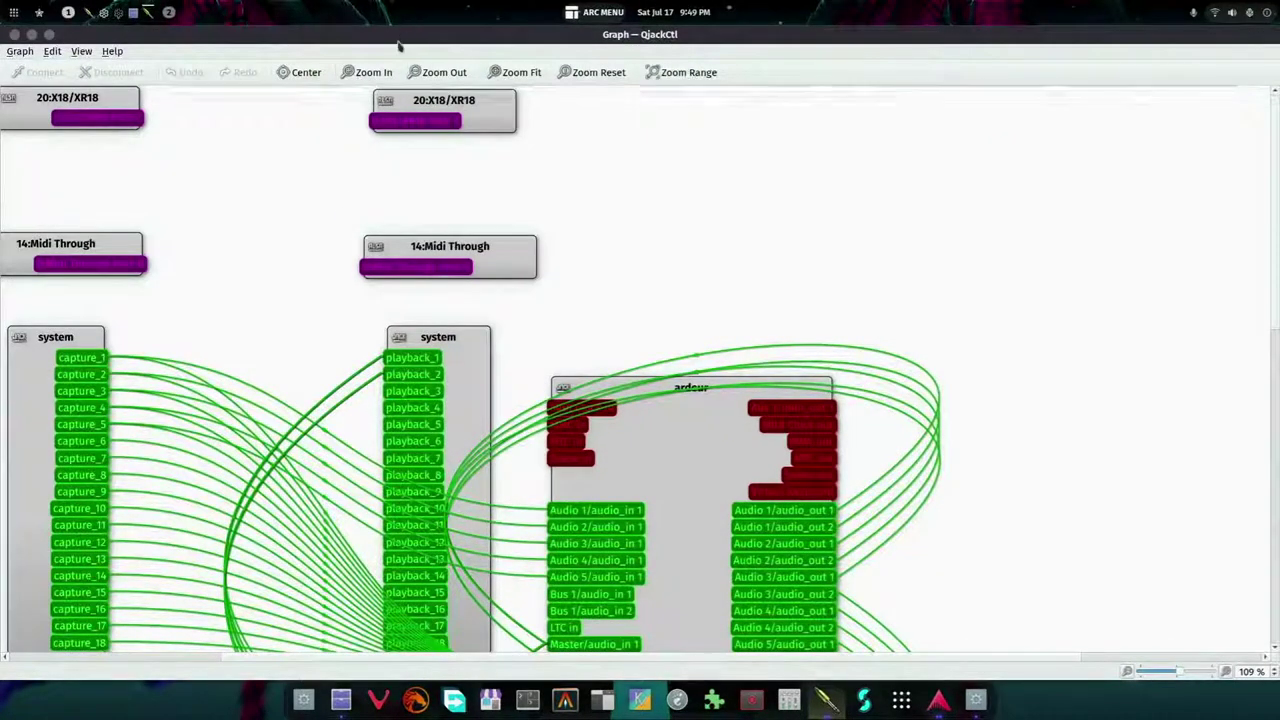
drag(522, 52, 691, 113)
drag(378, 183, 378, 205)
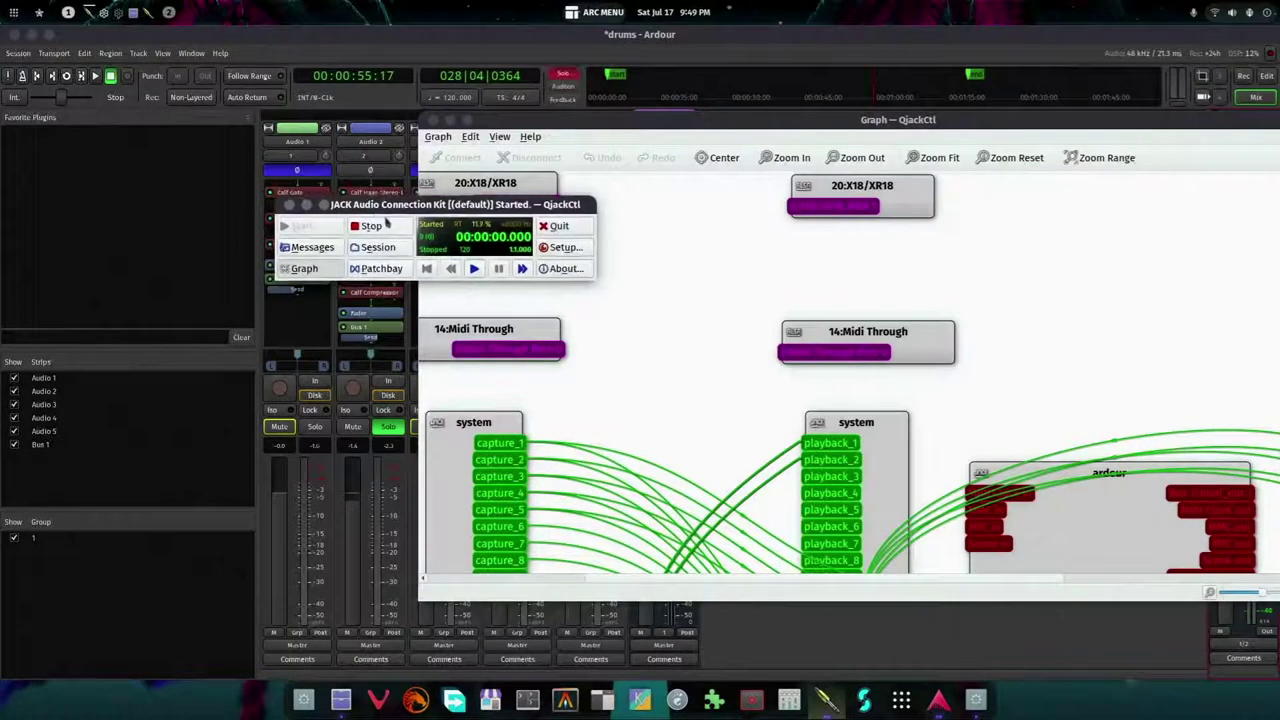
double_click(641, 126)
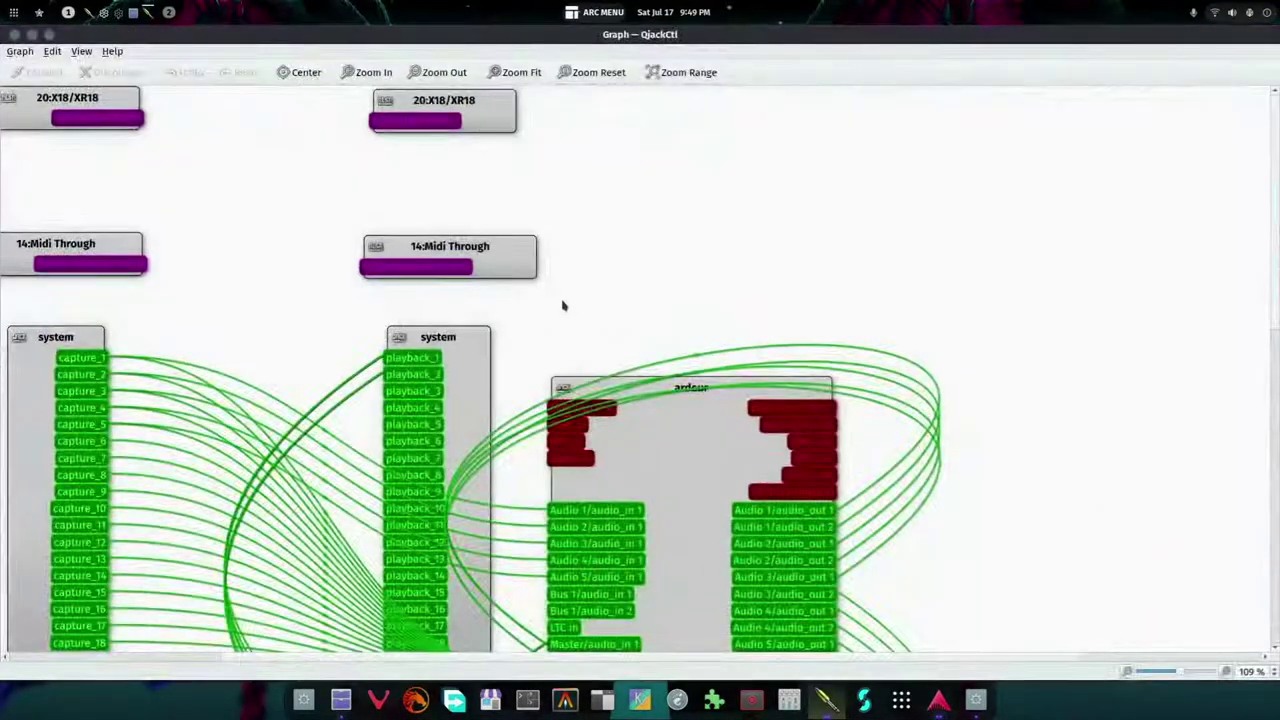
- Scroll the graph canvas and select the ardour client box to inspect its wiring
scroll(563, 305, down, 5)
scroll(563, 315, up, 5)
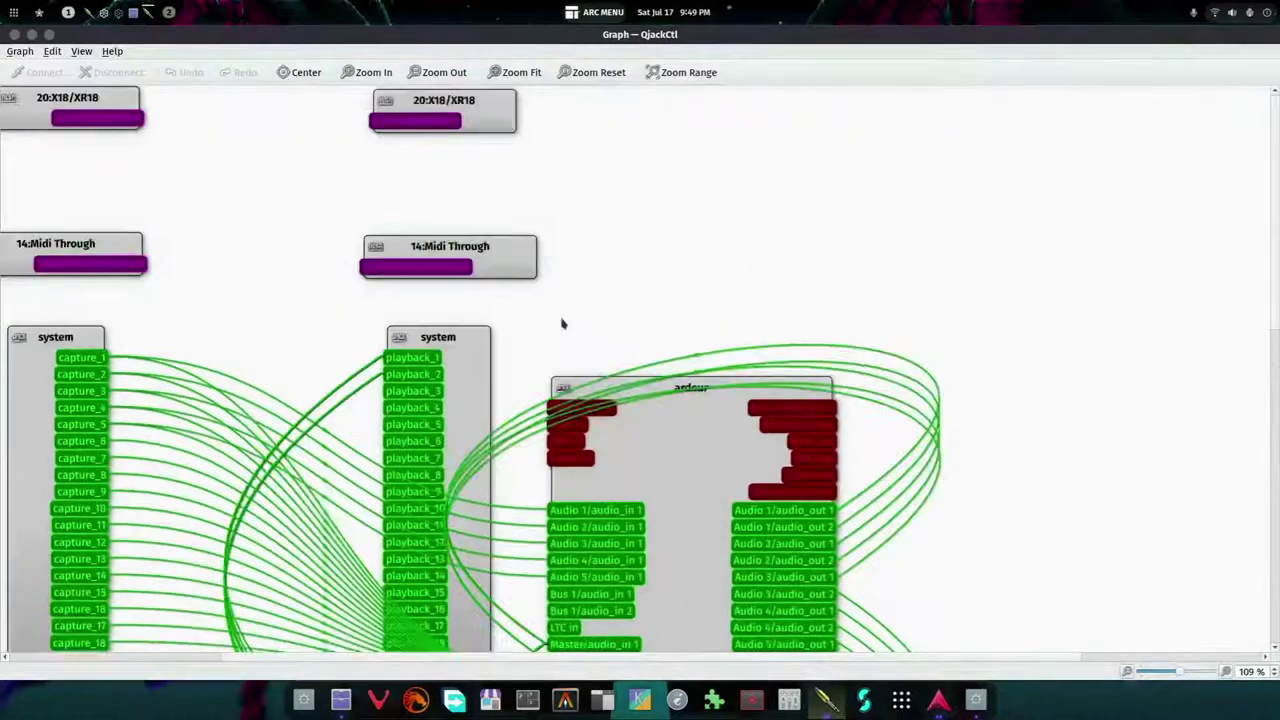
scroll(563, 323, down, 5)
scroll(562, 322, up, 3)
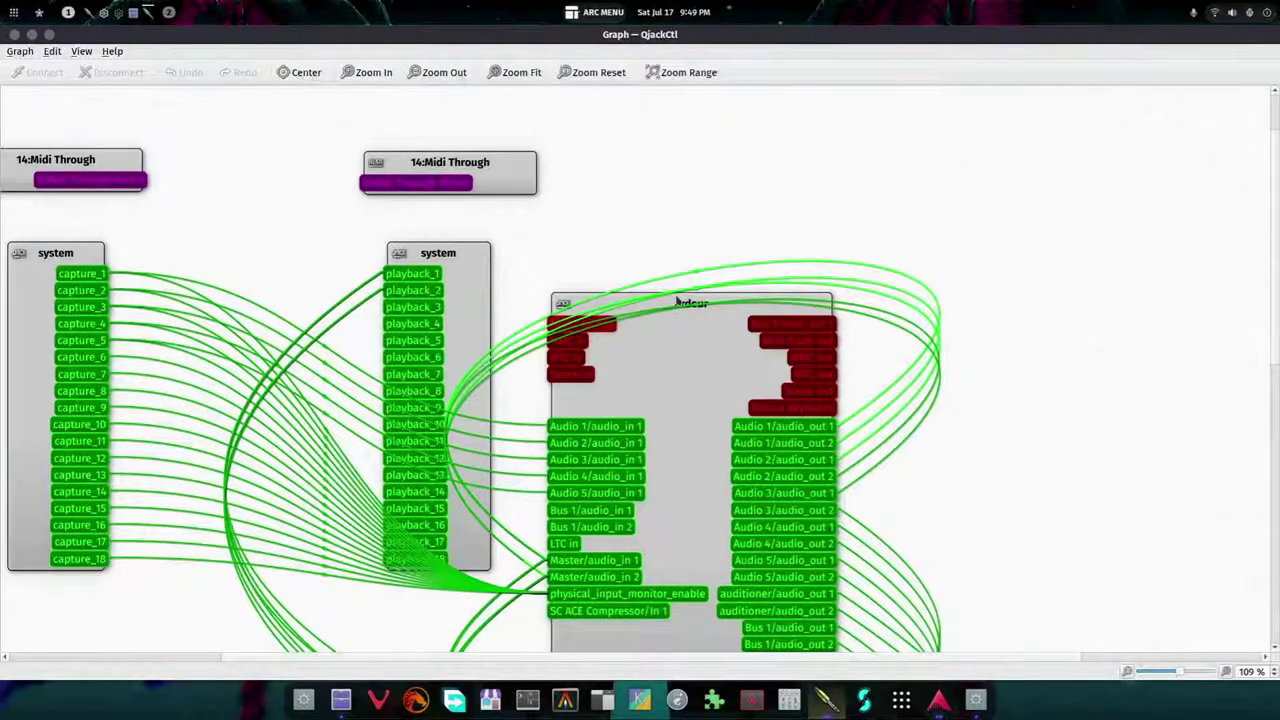
drag(678, 297, 716, 250)
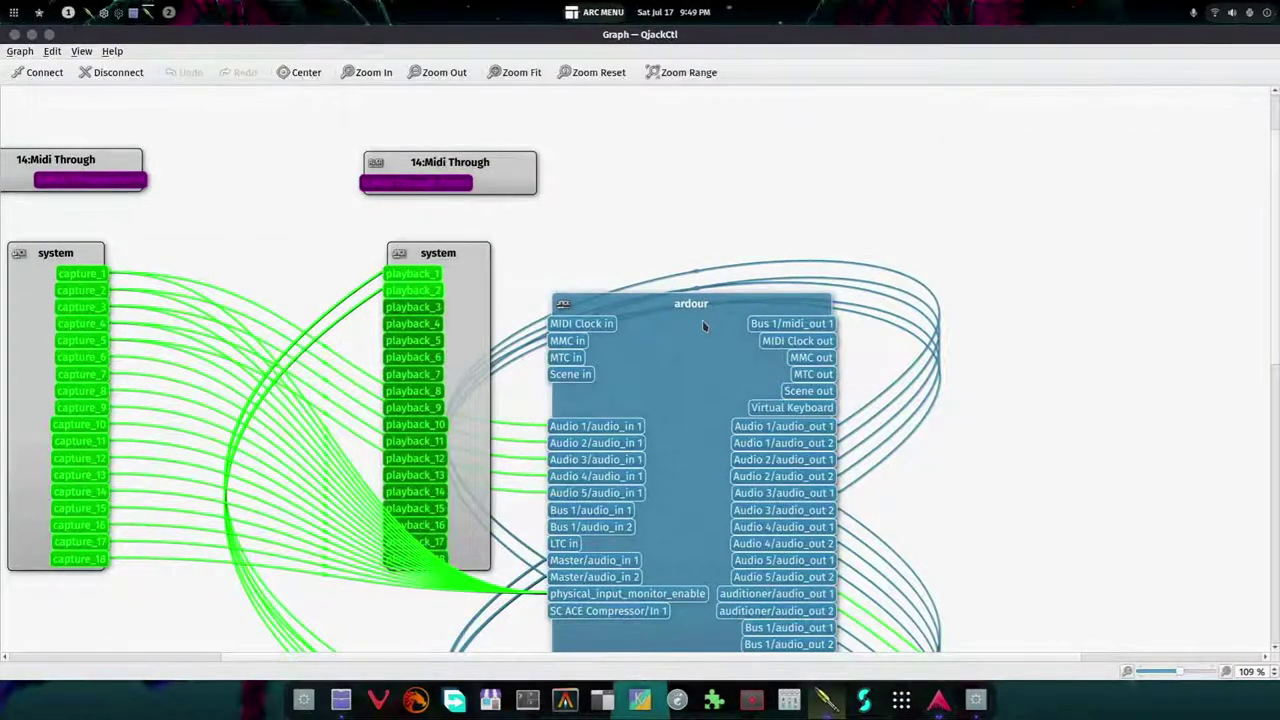
- Close the graph and confirm in Setup that the interface is hw:X18XR18, cancelling without changes
click(14, 35)
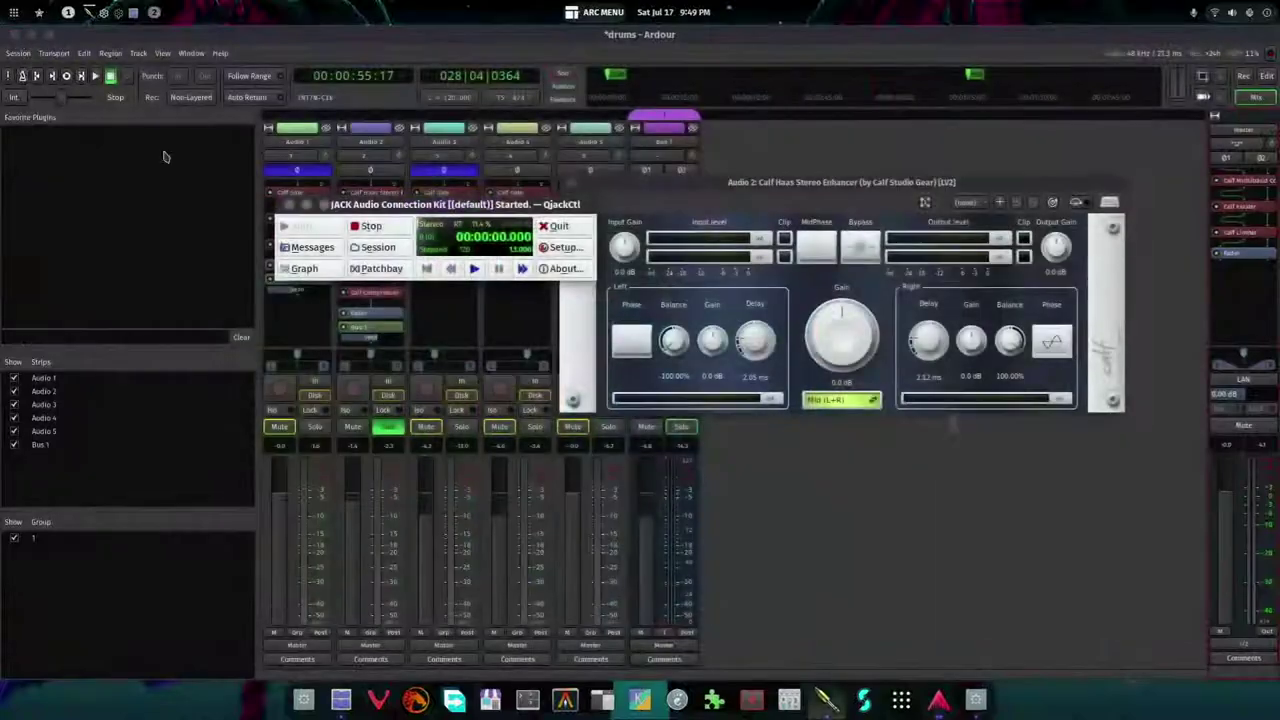
click(565, 247)
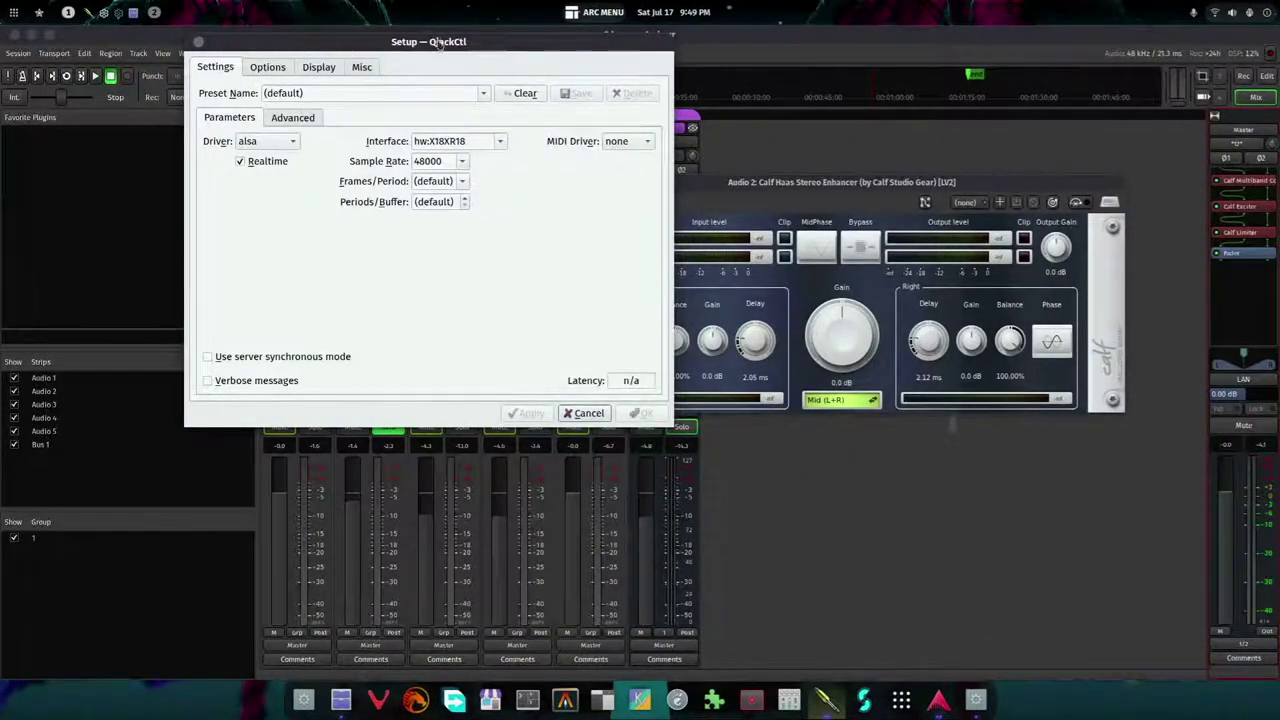
drag(439, 45, 655, 135)
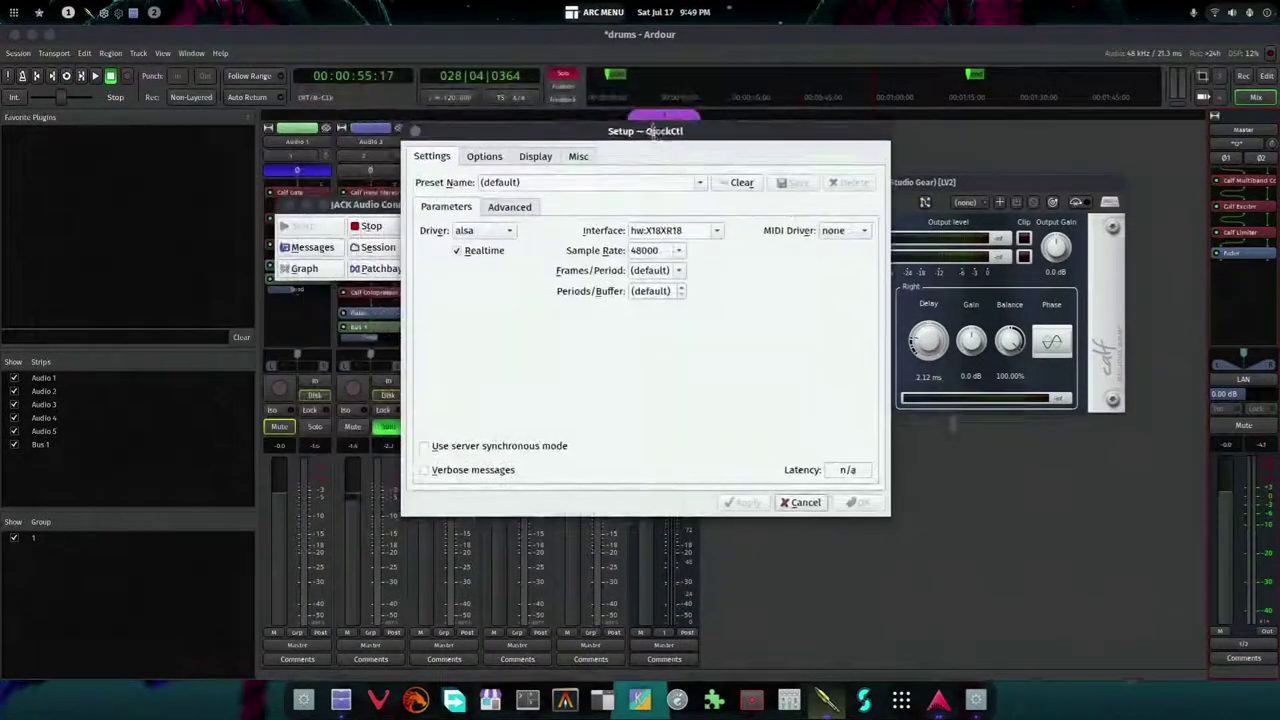
click(716, 231)
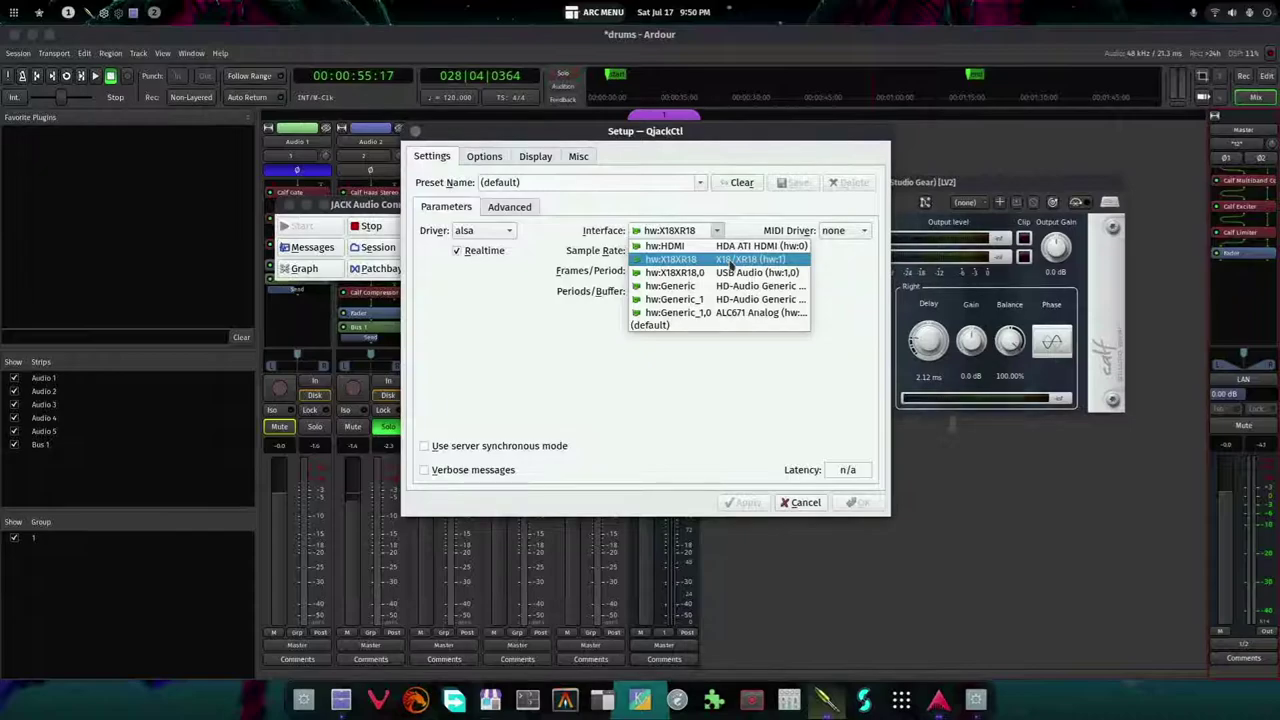
click(718, 147)
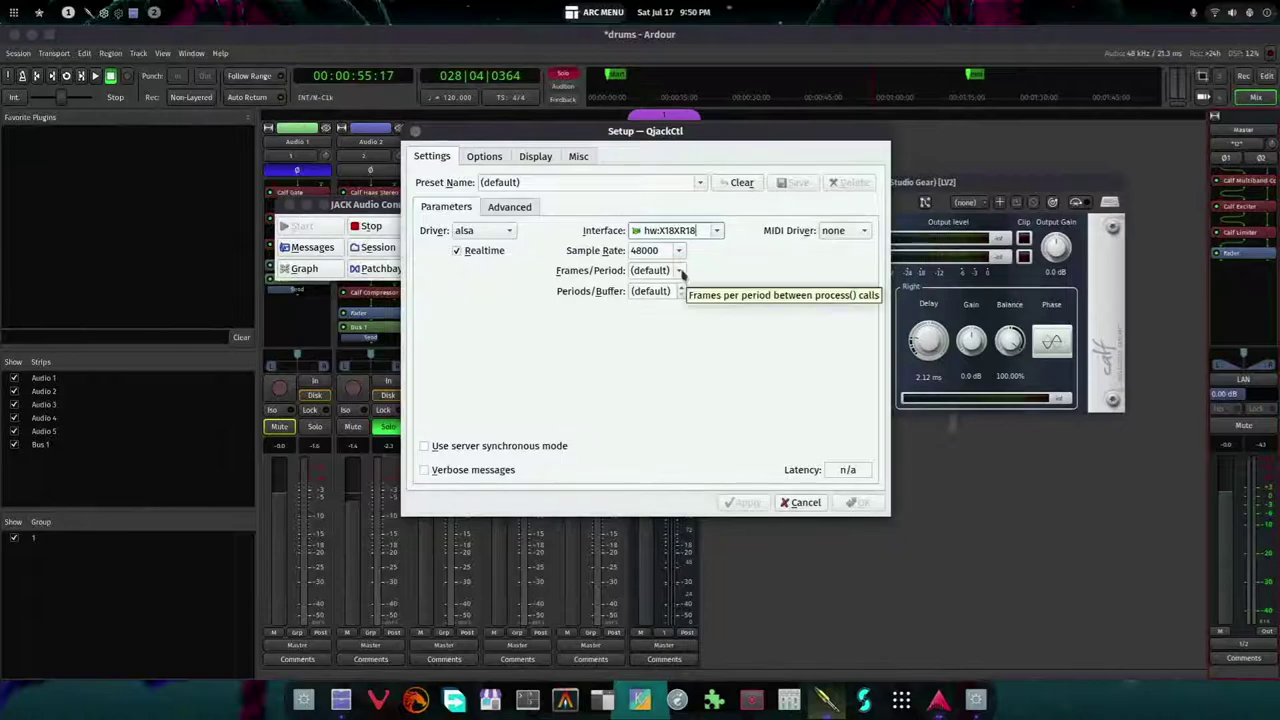
click(805, 502)
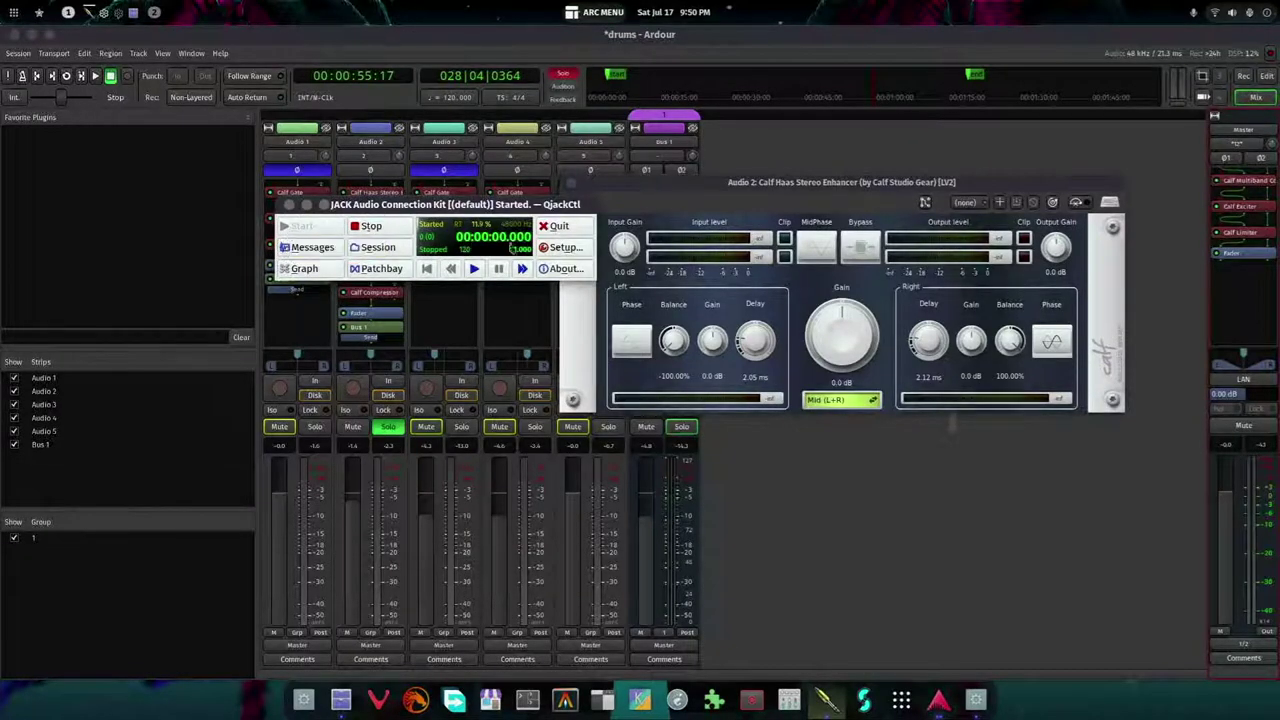
click(551, 252)
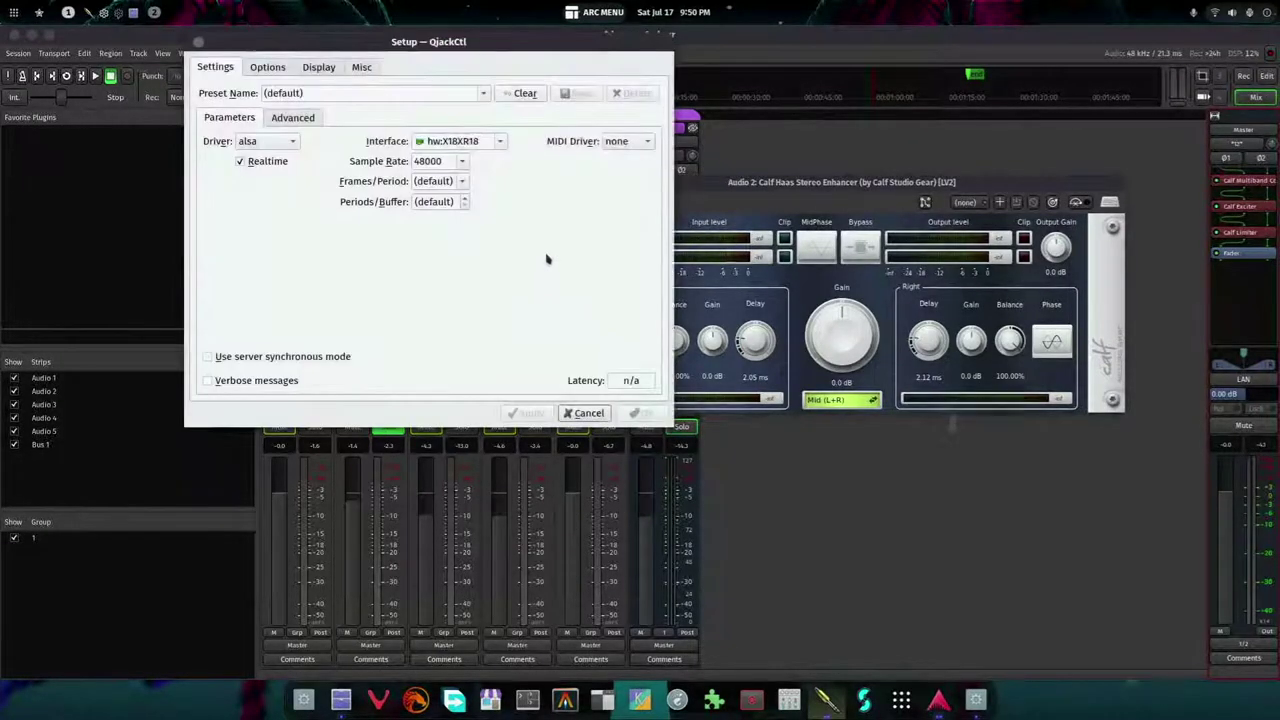
click(502, 141)
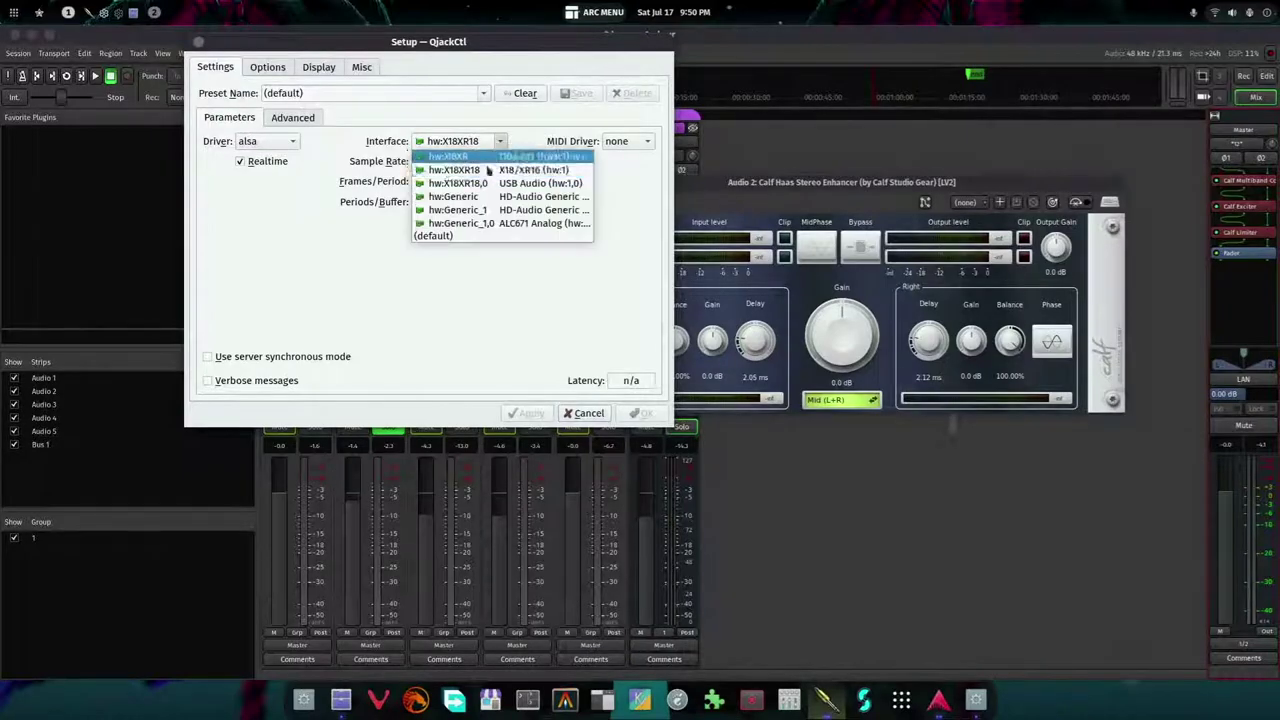
click(503, 114)
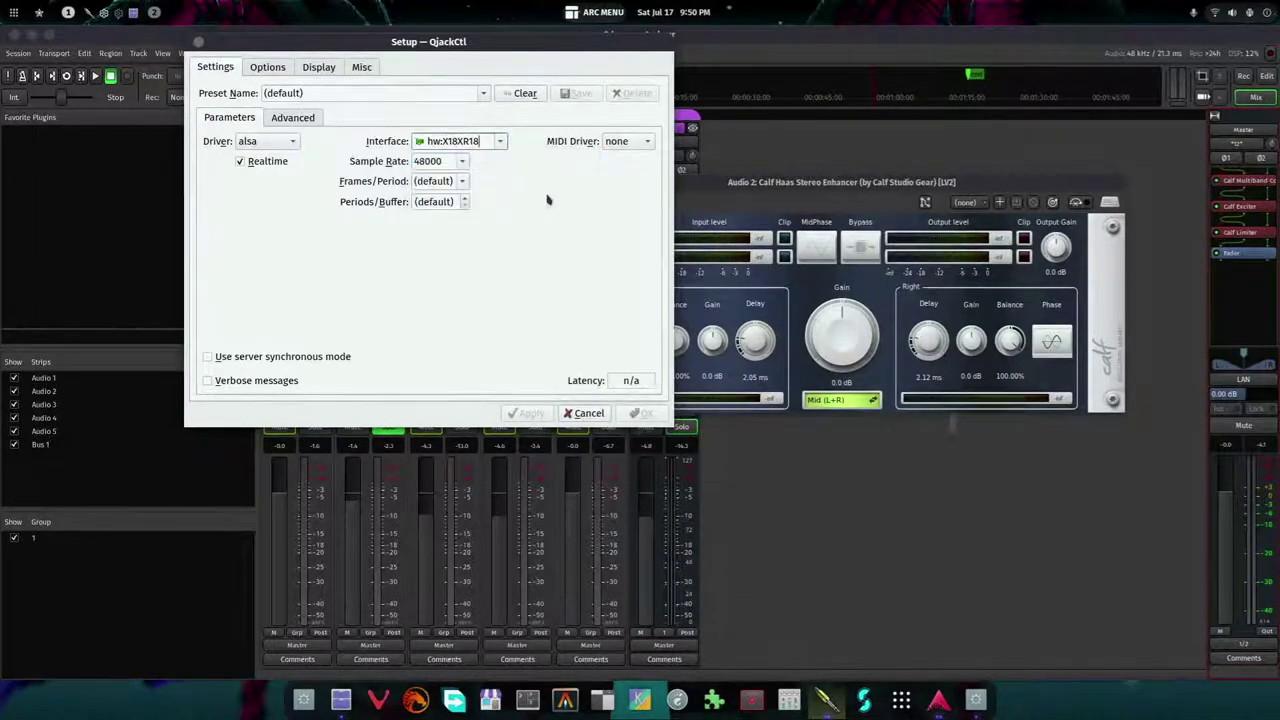
click(587, 413)
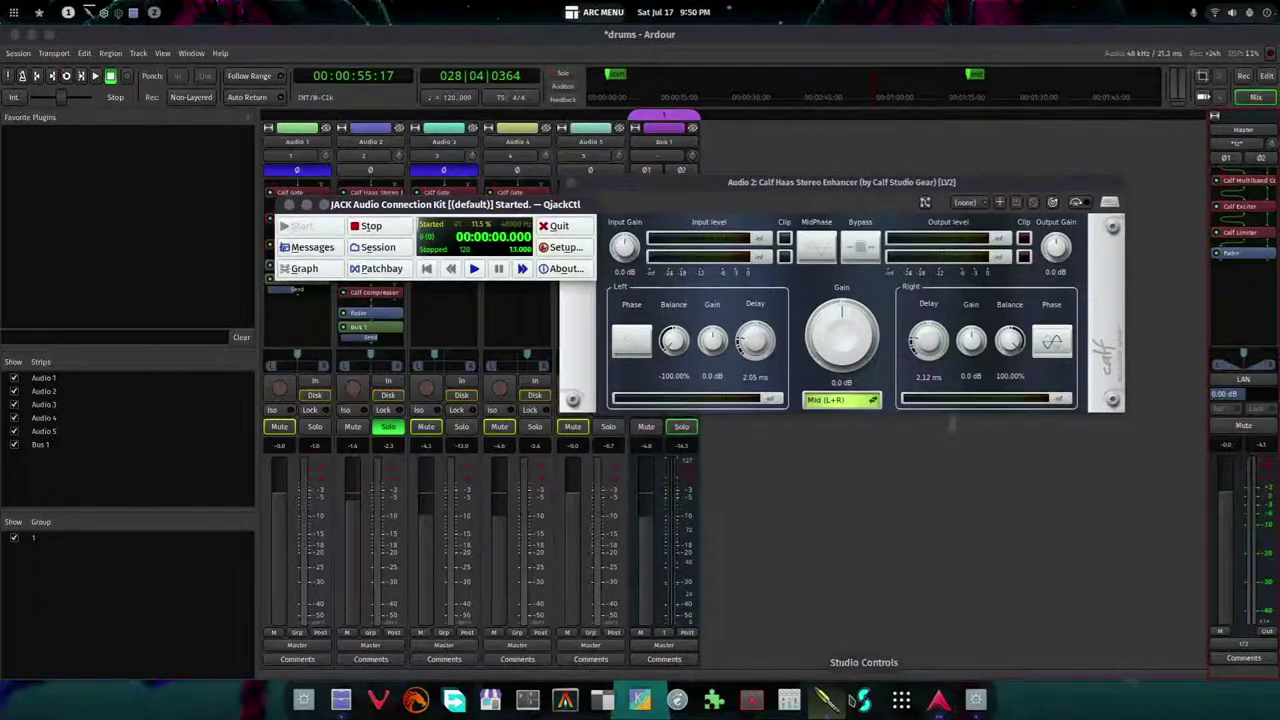
- Launch Studio Controls maximized, briefly opening and closing an Alacritty terminal
click(862, 699)
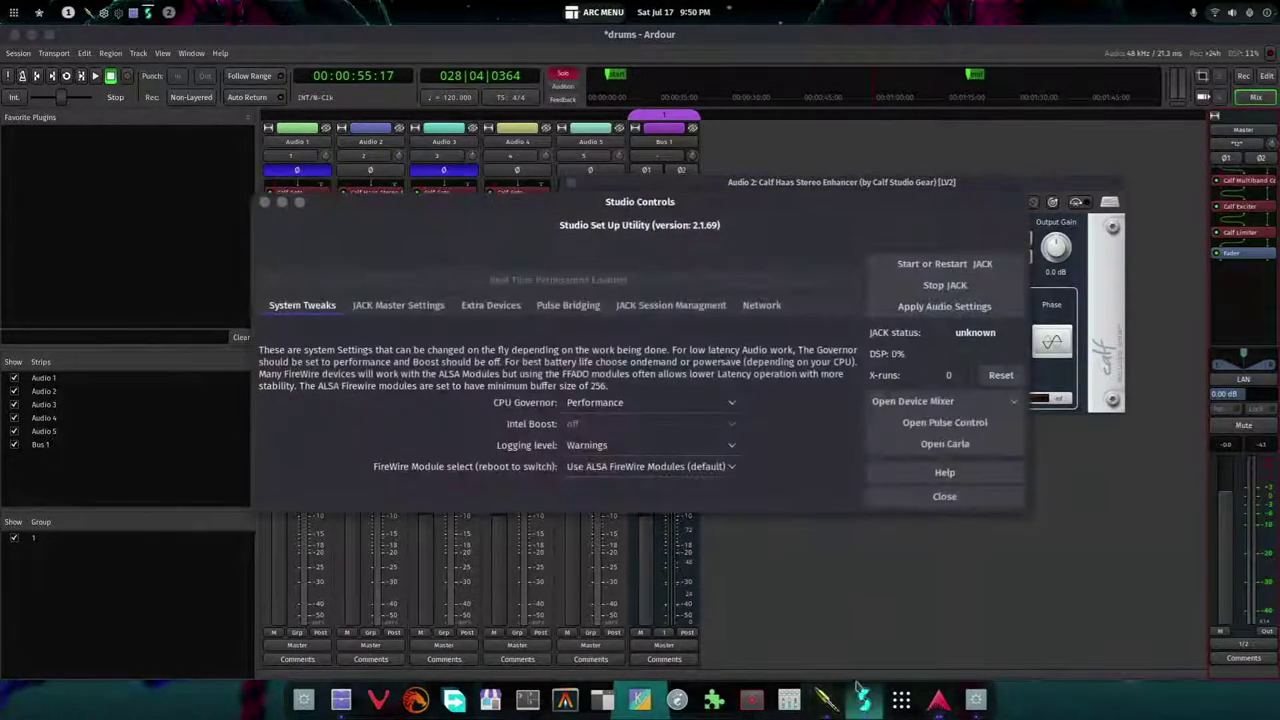
drag(716, 202, 720, 218)
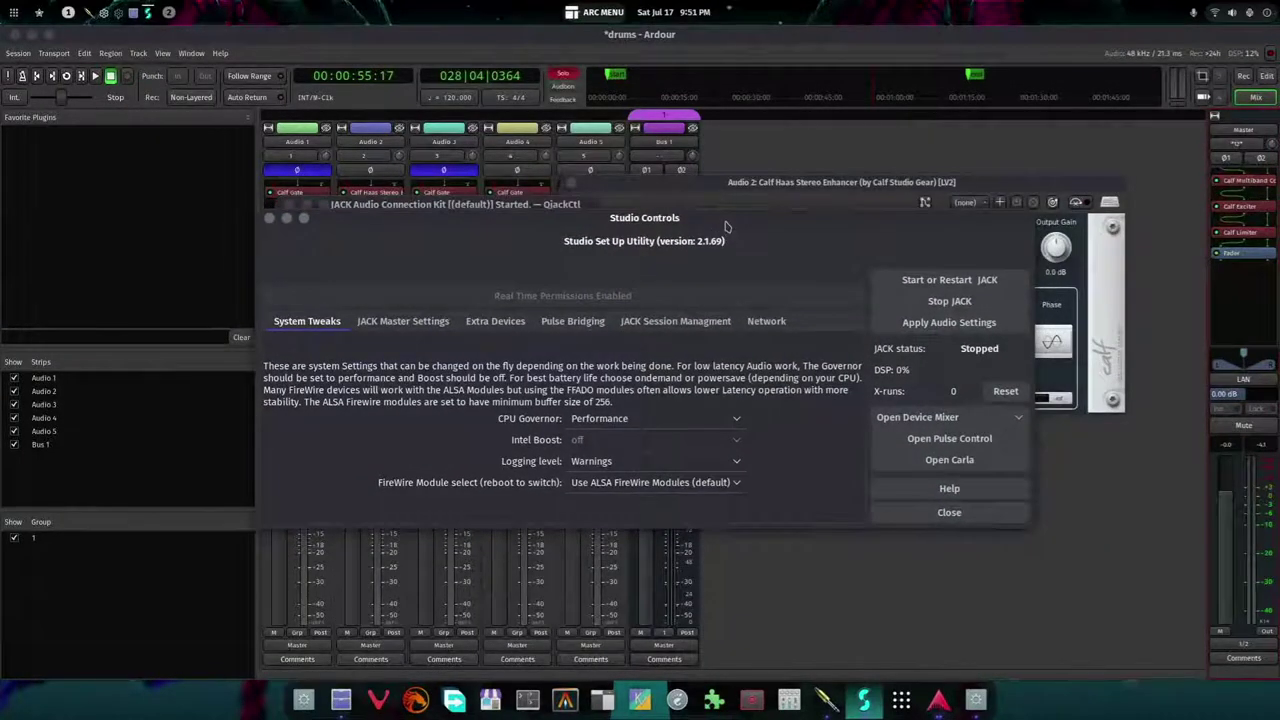
double_click(728, 213)
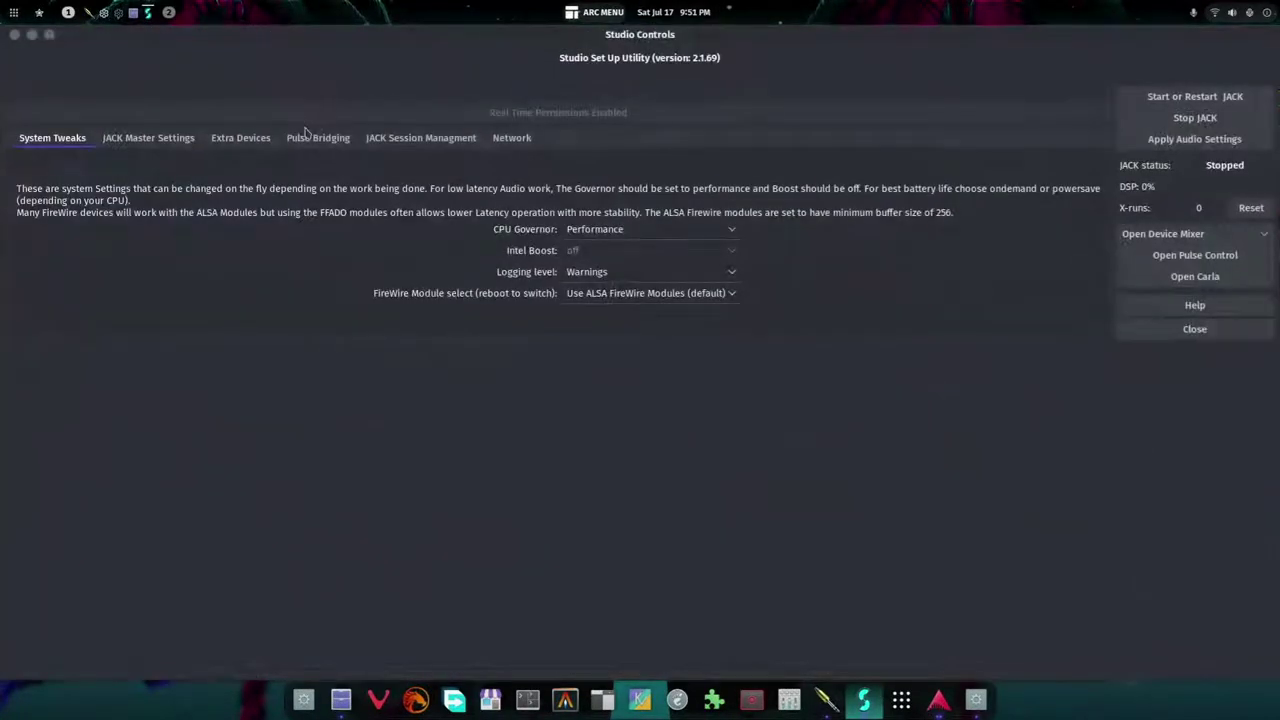
click(565, 699)
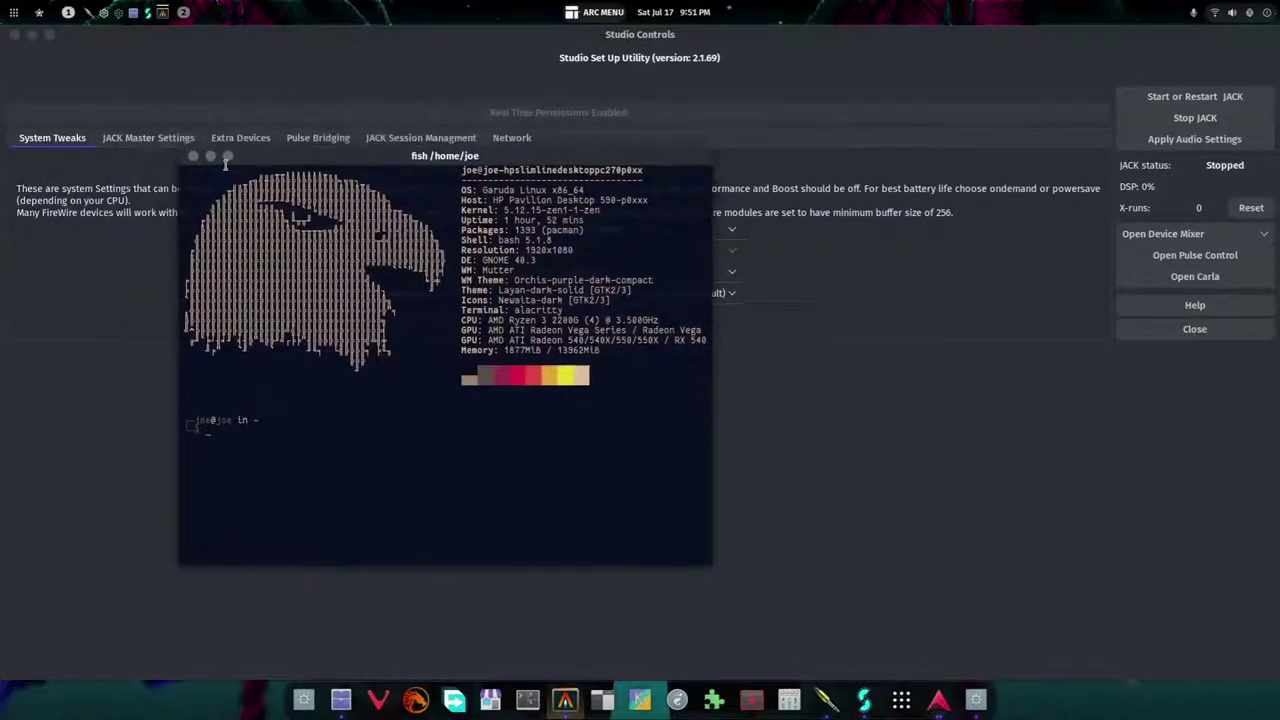
click(195, 158)
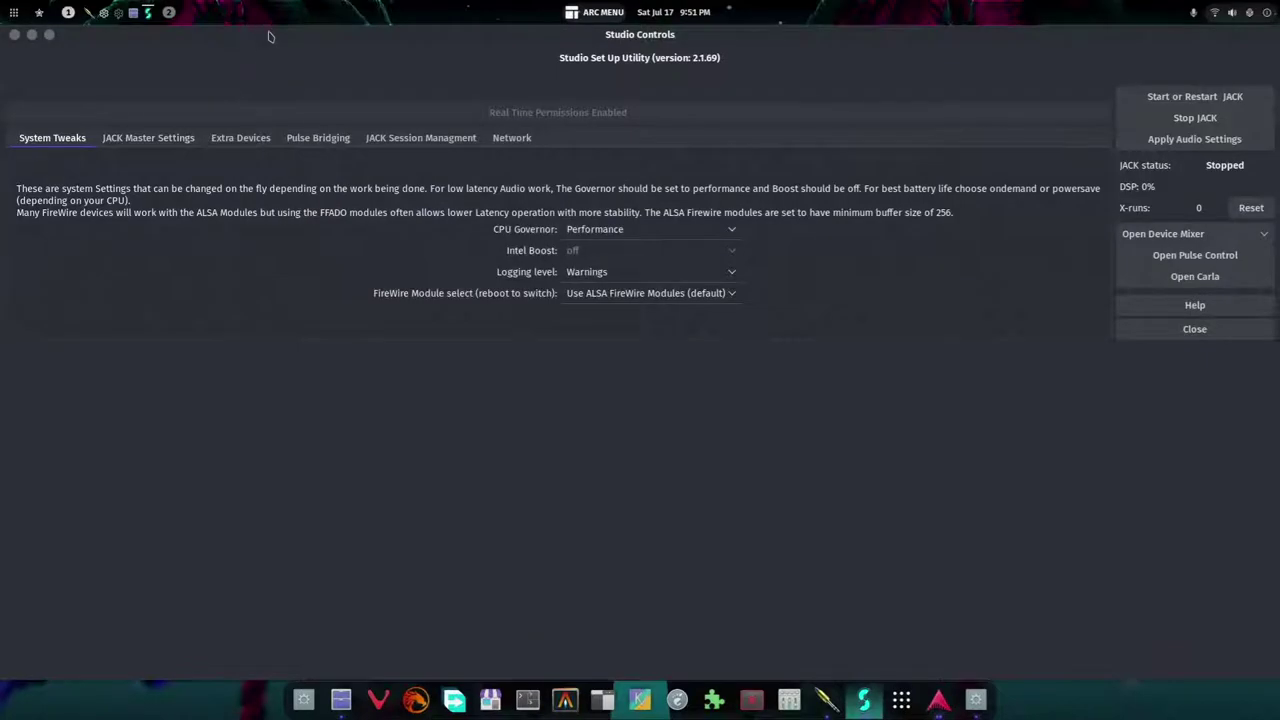
- Restore the maximized Studio Controls window to a smaller size
drag(268, 37, 266, 104)
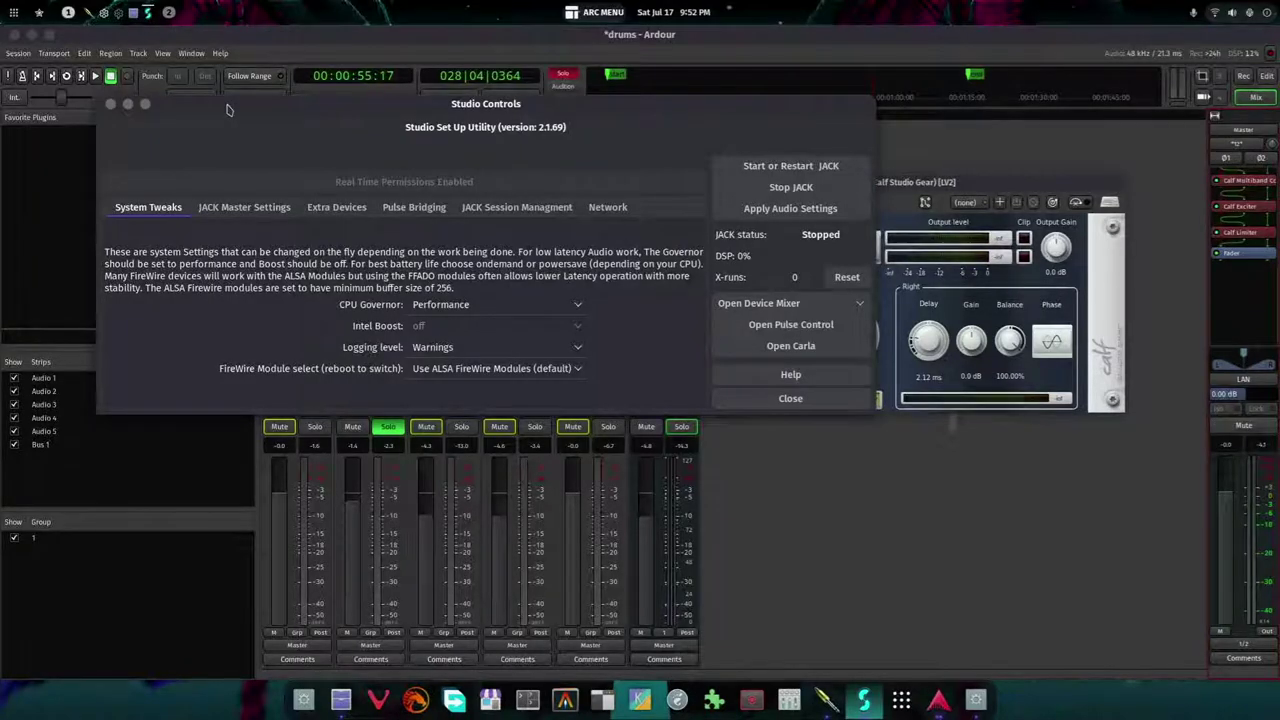
- Close Studio Controls, minimize the JACK control window and close the Calf Haas Stereo Enhancer window
click(111, 104)
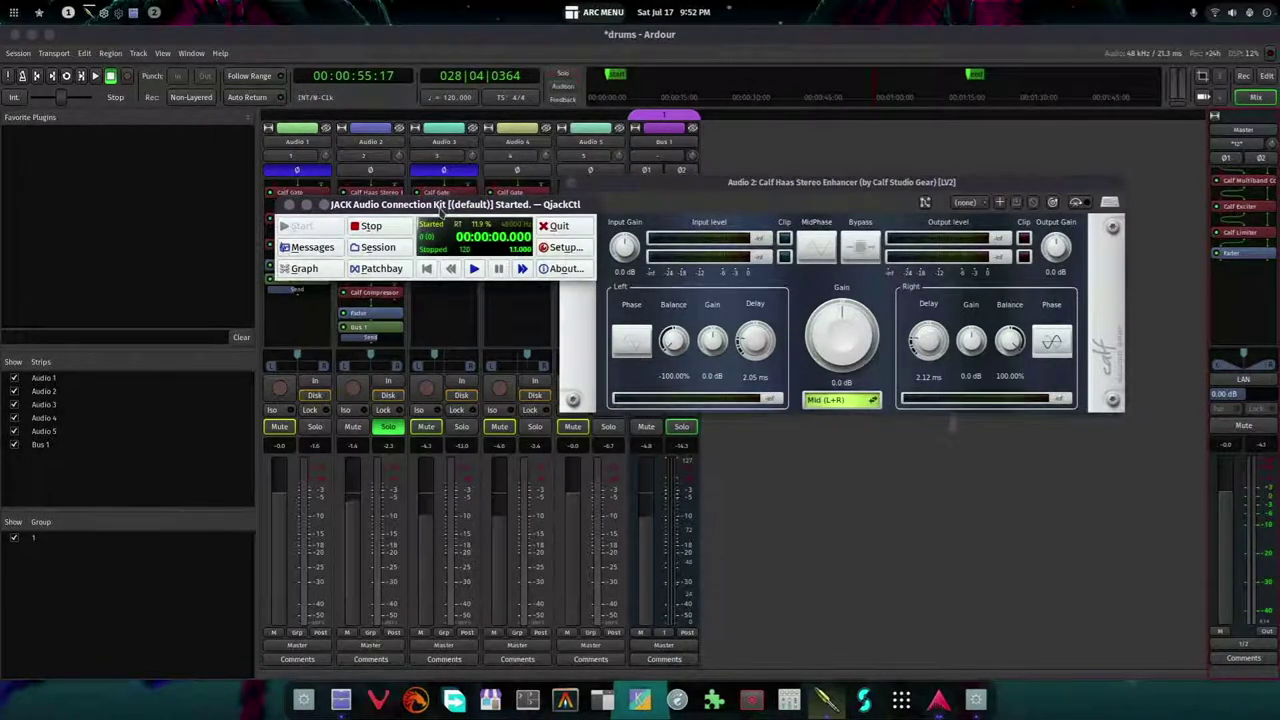
drag(437, 208, 953, 511)
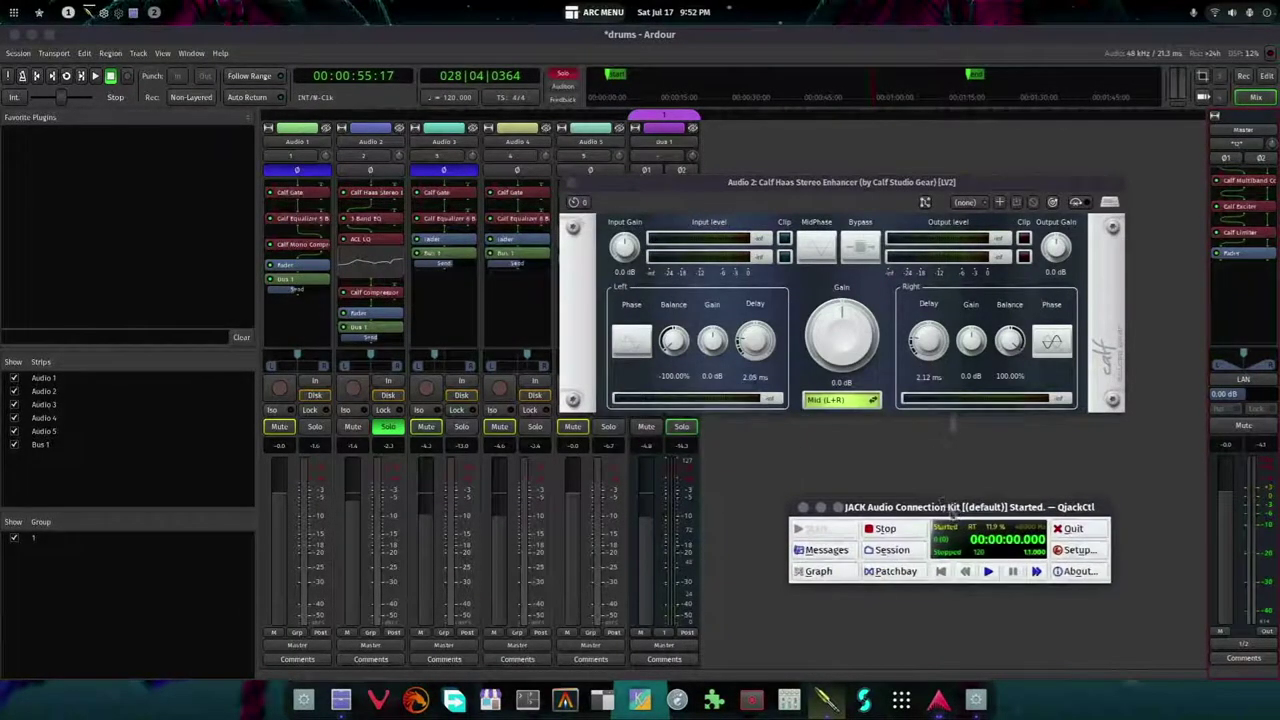
click(820, 508)
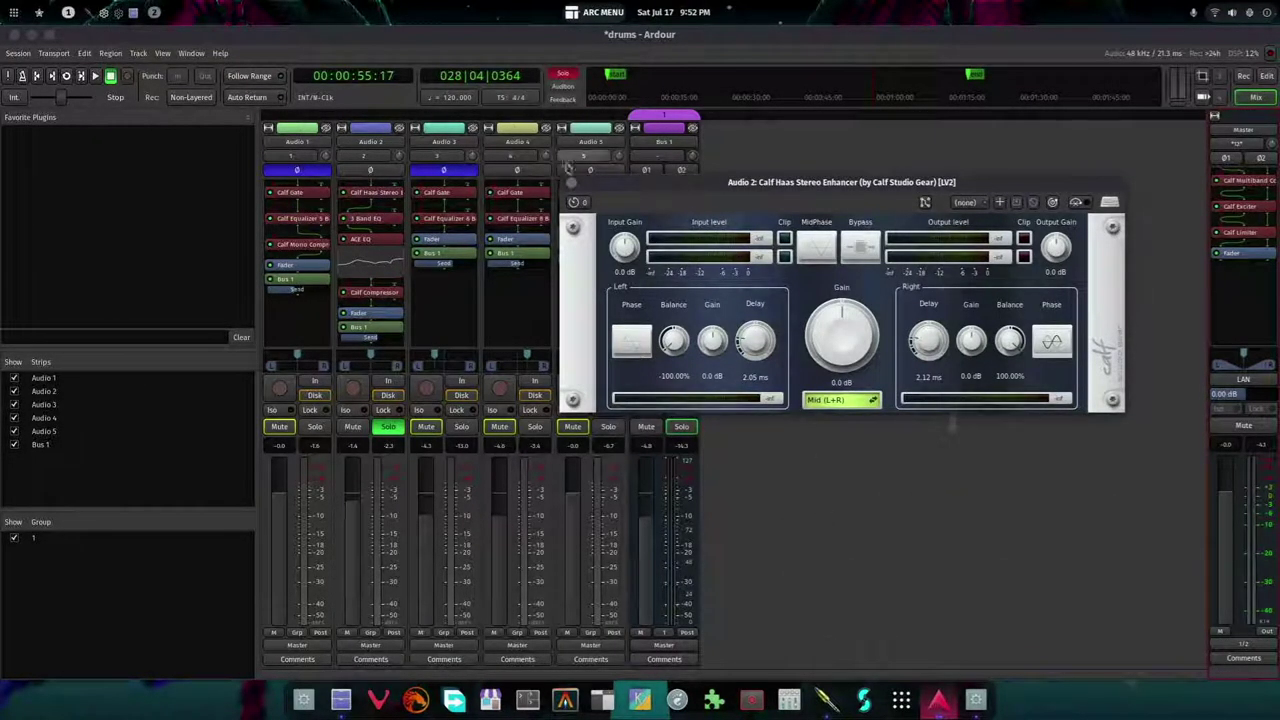
click(571, 183)
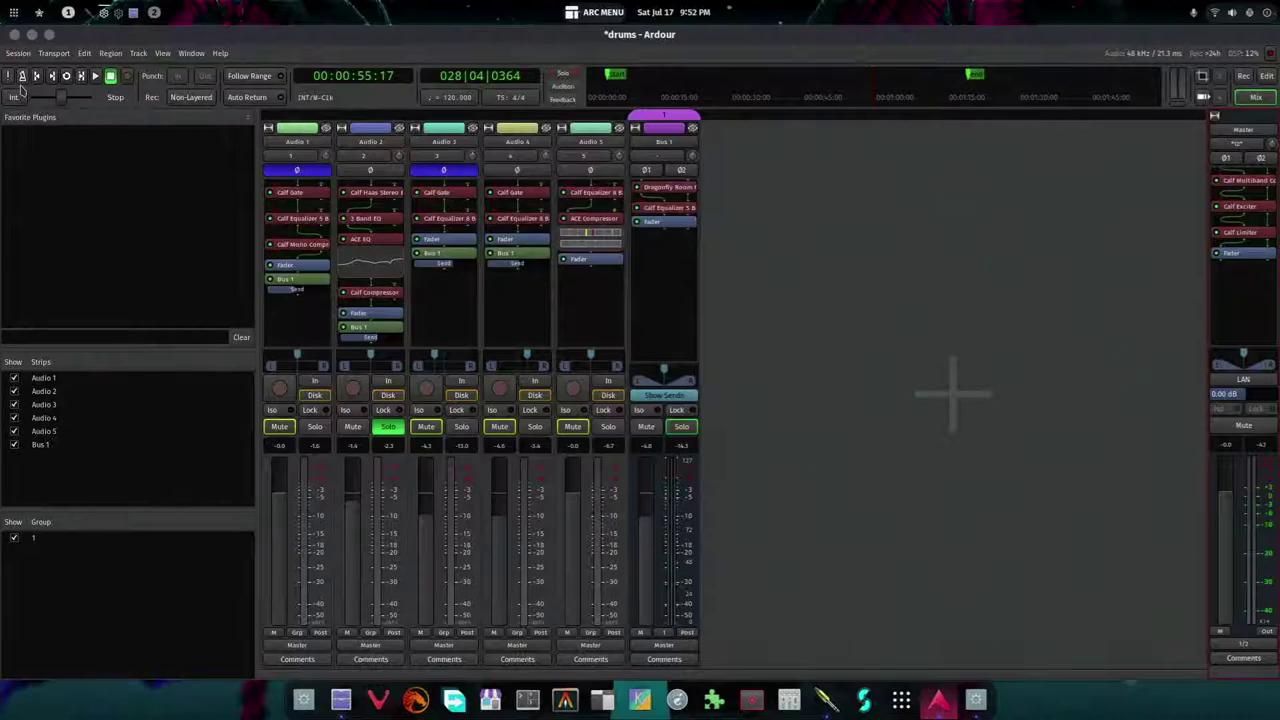
- Audition the drum loop, unsolo Audio 2, then loop it again and stop playback
click(67, 78)
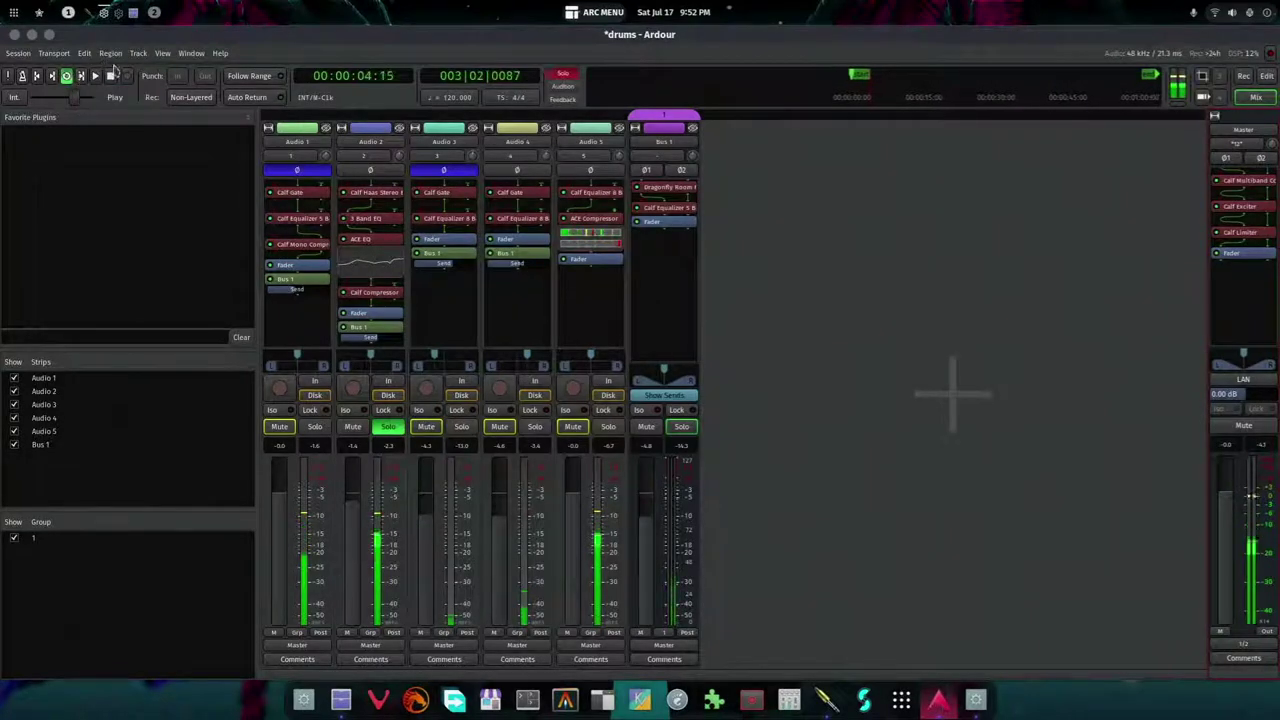
click(110, 76)
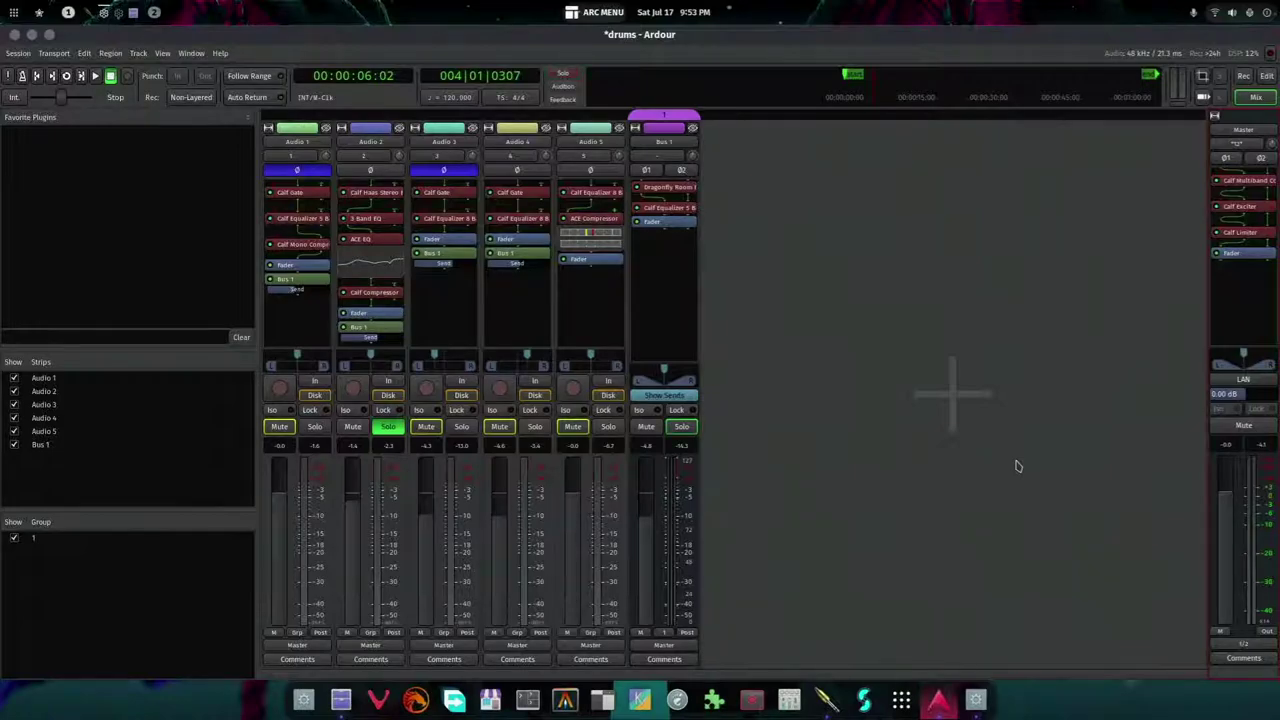
click(390, 426)
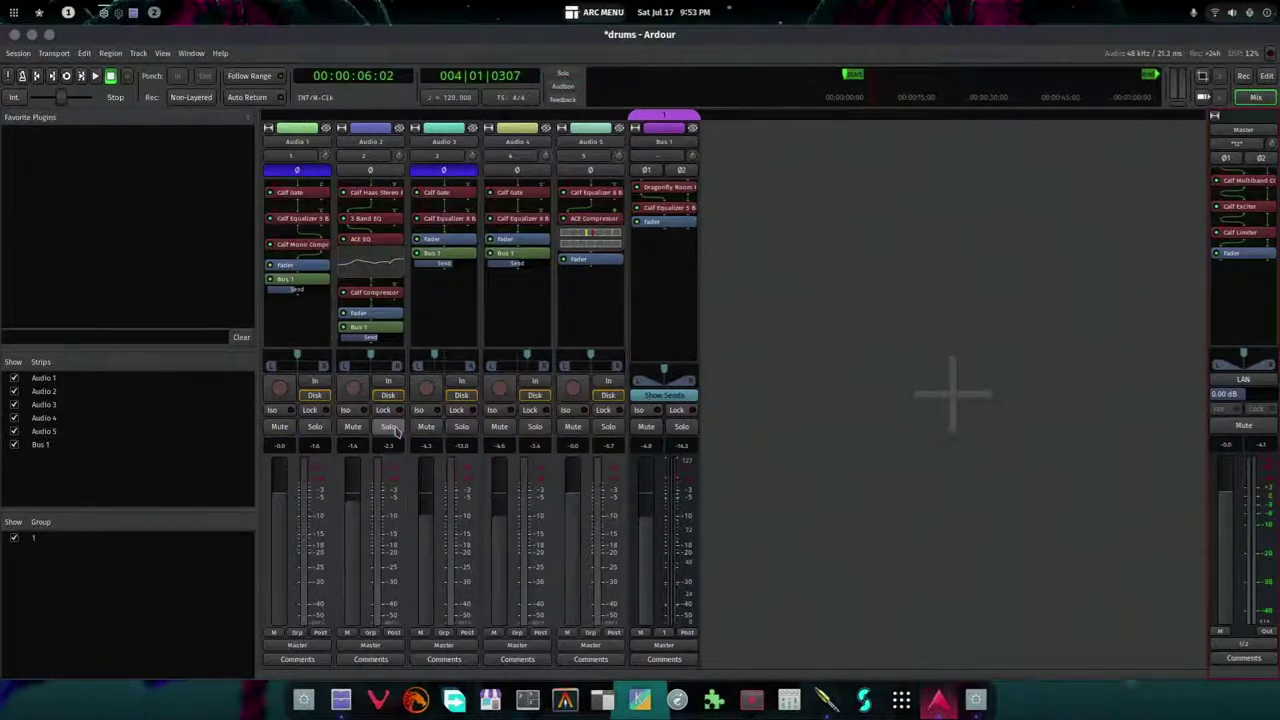
click(66, 76)
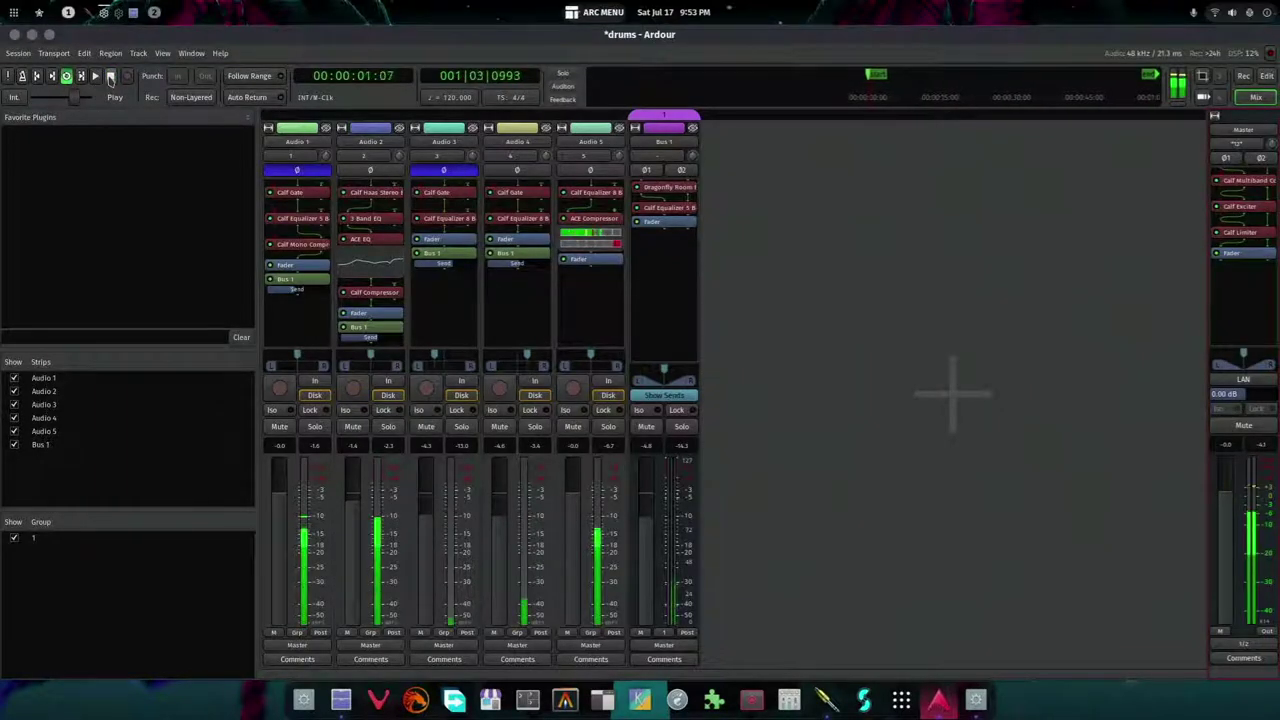
click(110, 78)
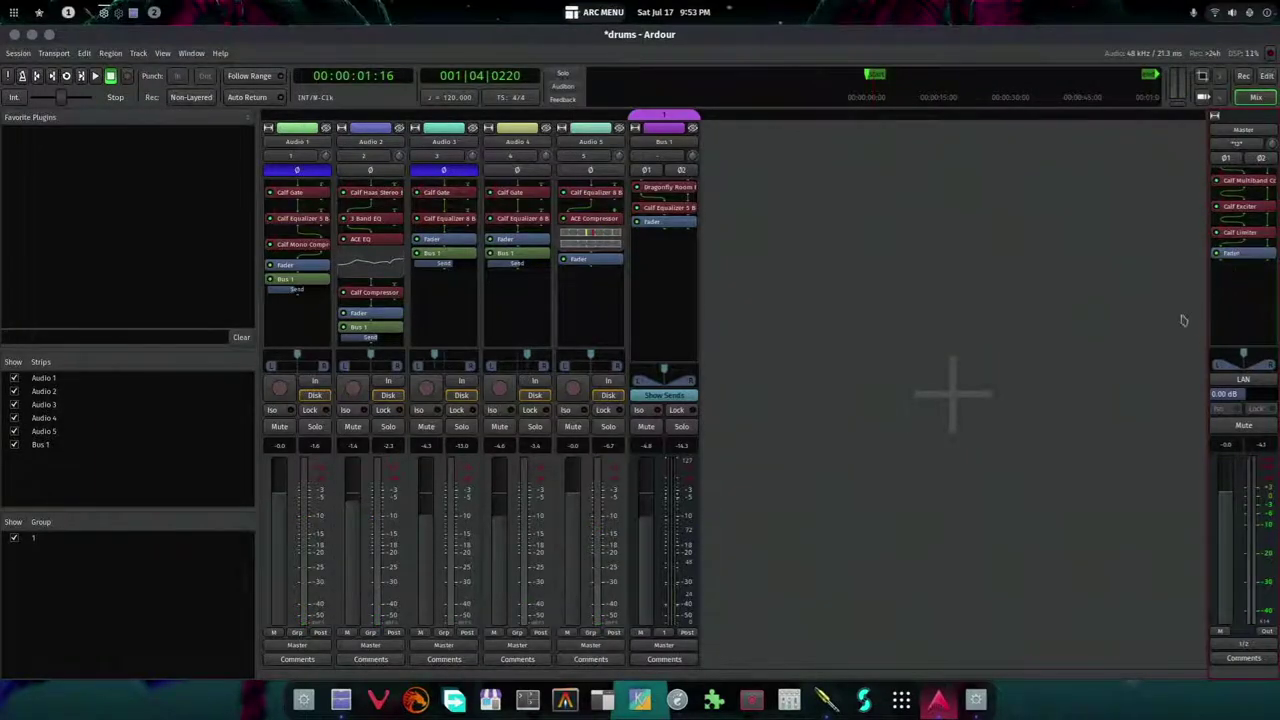
click(187, 55)
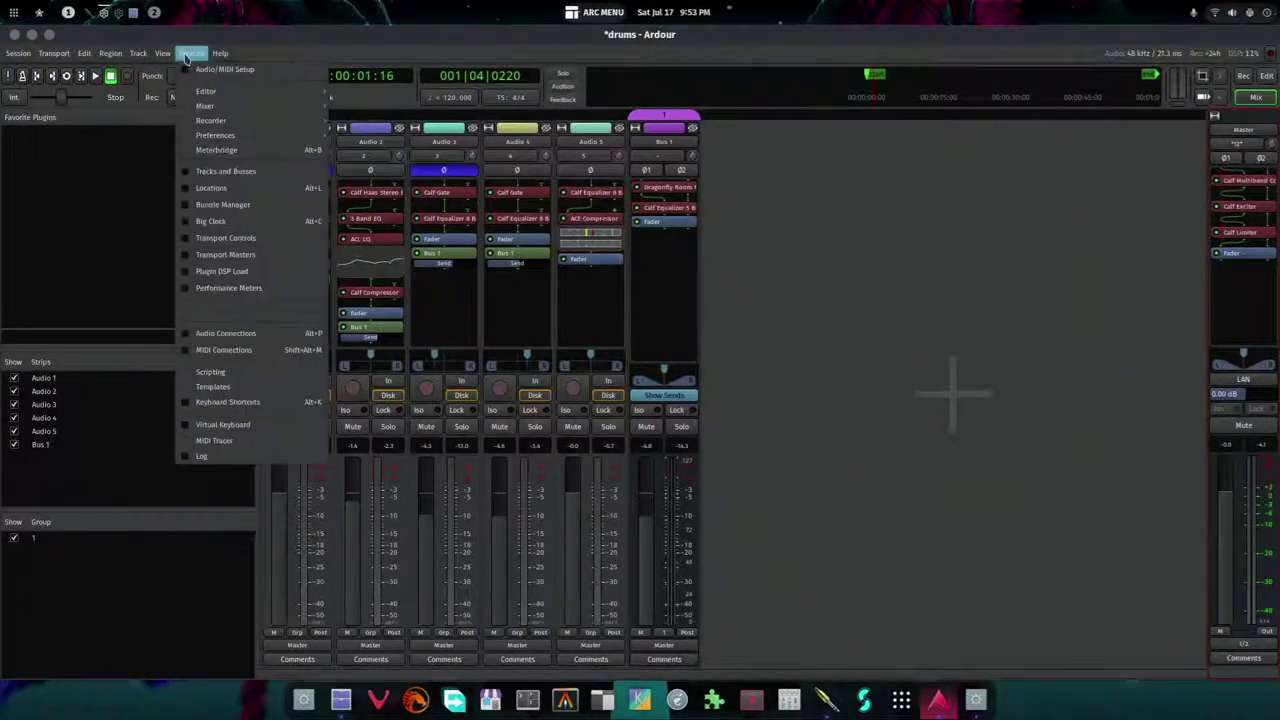
click(117, 198)
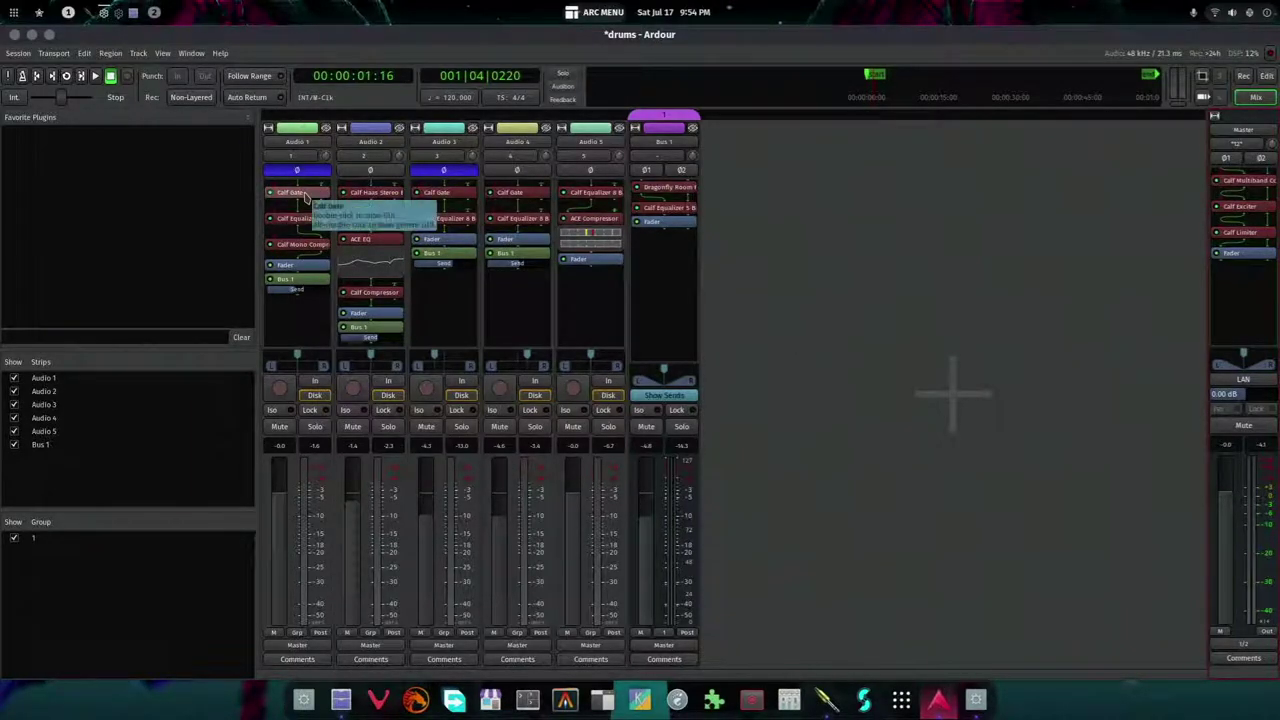
- Inspect and close Audio 1's Calf Gate and Calf Equalizer 5 Band plugin windows
double_click(306, 197)
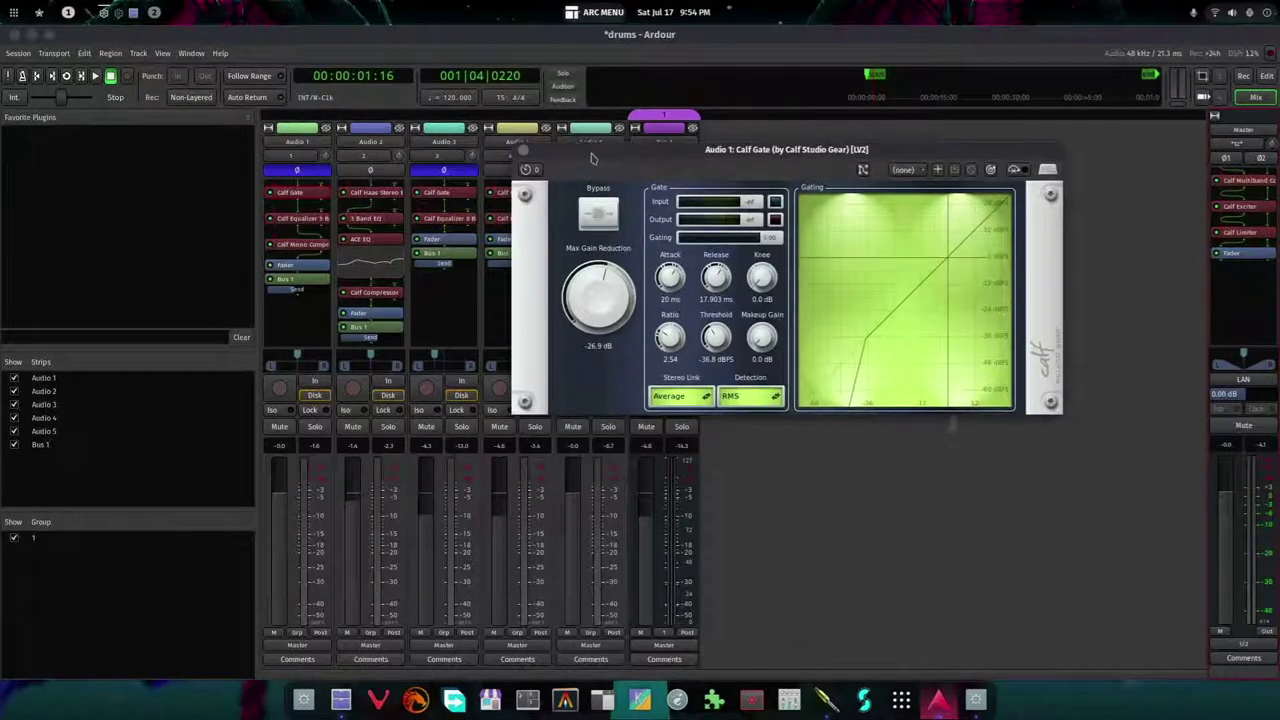
drag(525, 150, 488, 199)
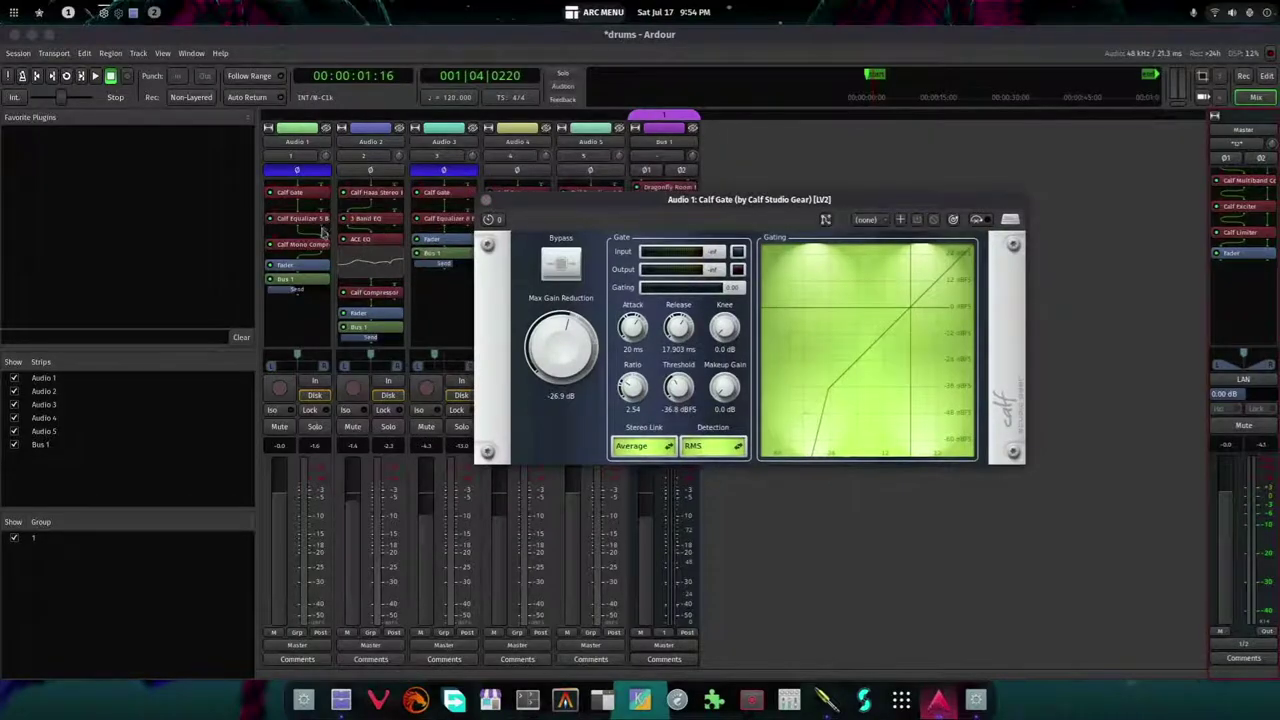
double_click(300, 218)
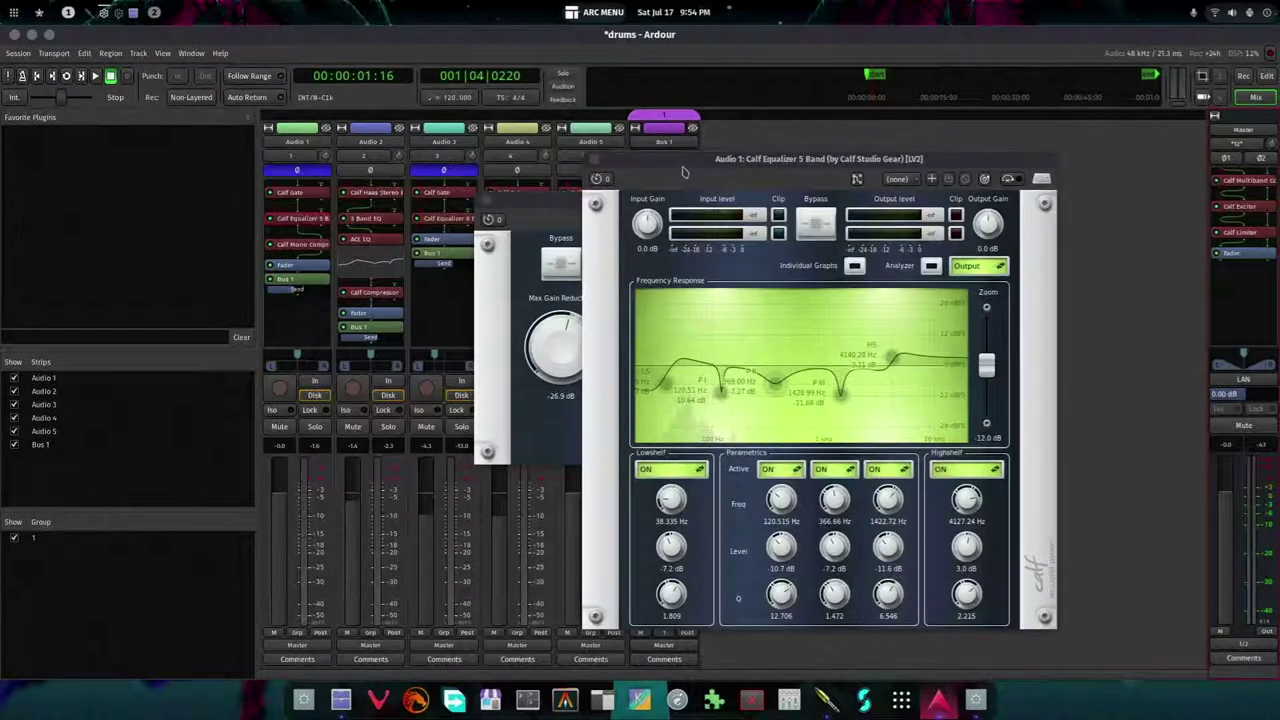
drag(760, 158, 257, 127)
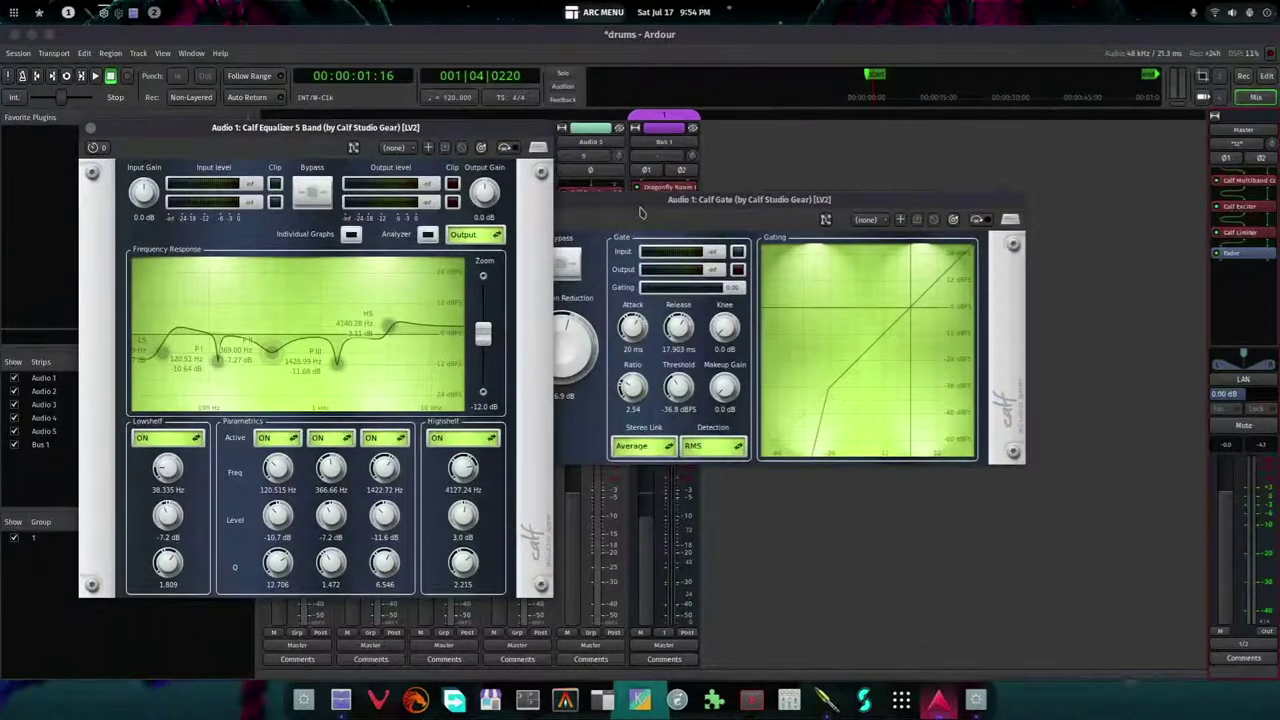
drag(660, 200, 775, 195)
click(601, 196)
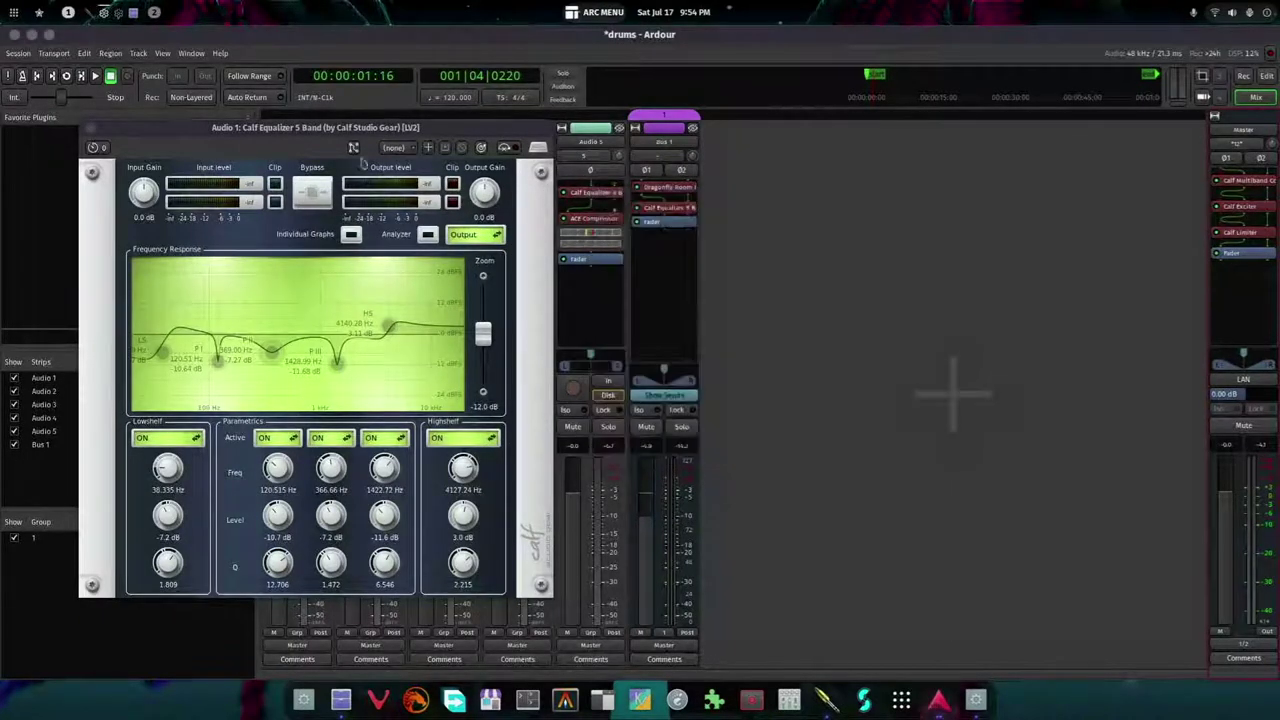
click(86, 127)
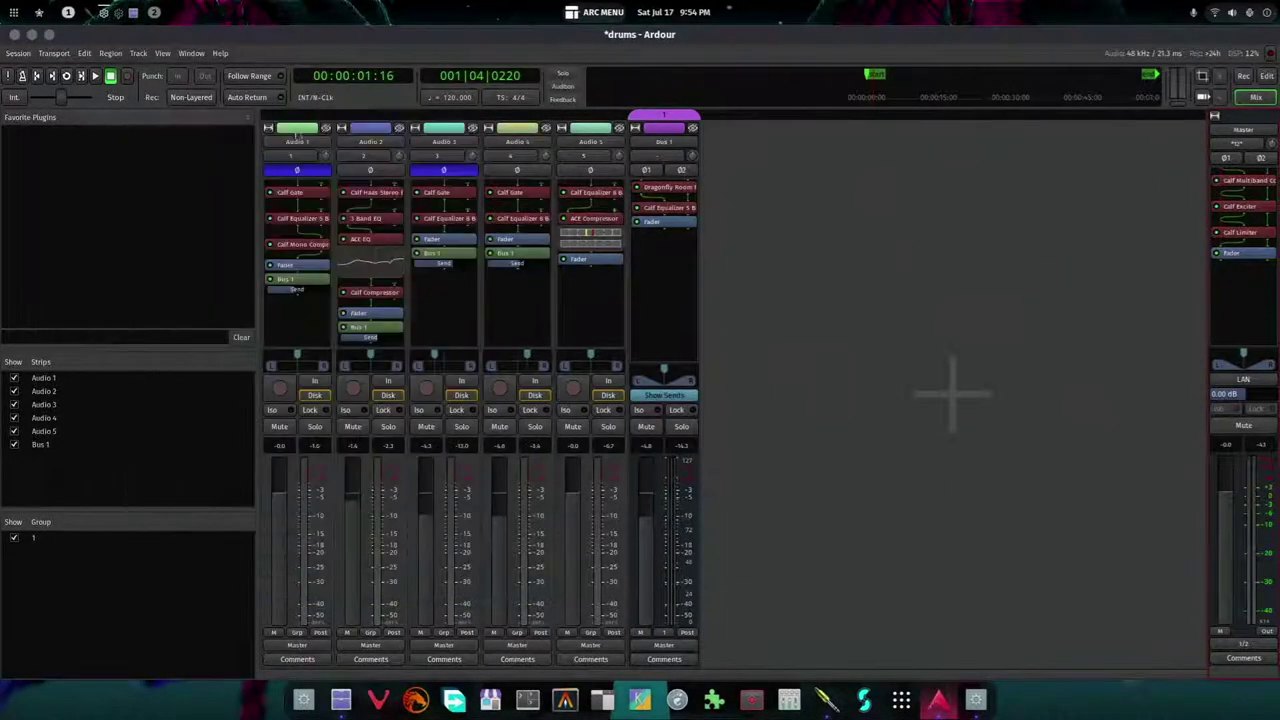
- Inspect and close the Master bus Calf Limiter, Calf Exciter and Calf Multiband Compressor windows
double_click(1238, 232)
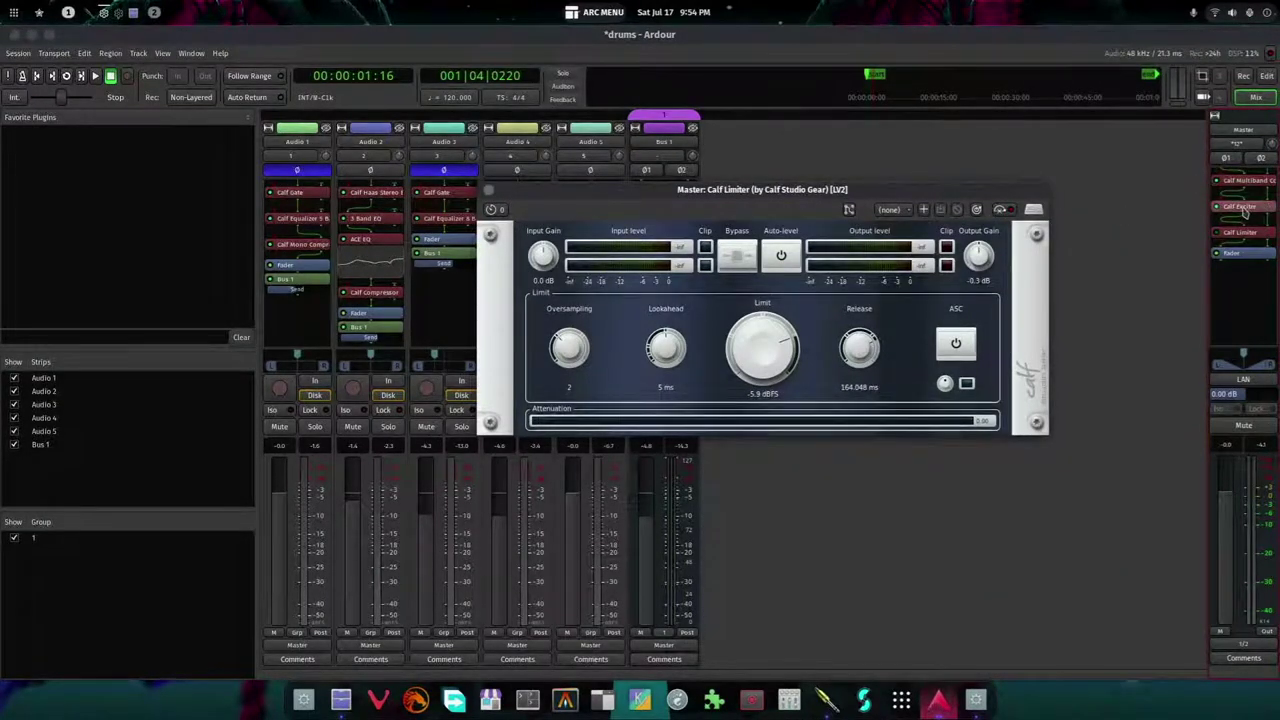
double_click(1262, 207)
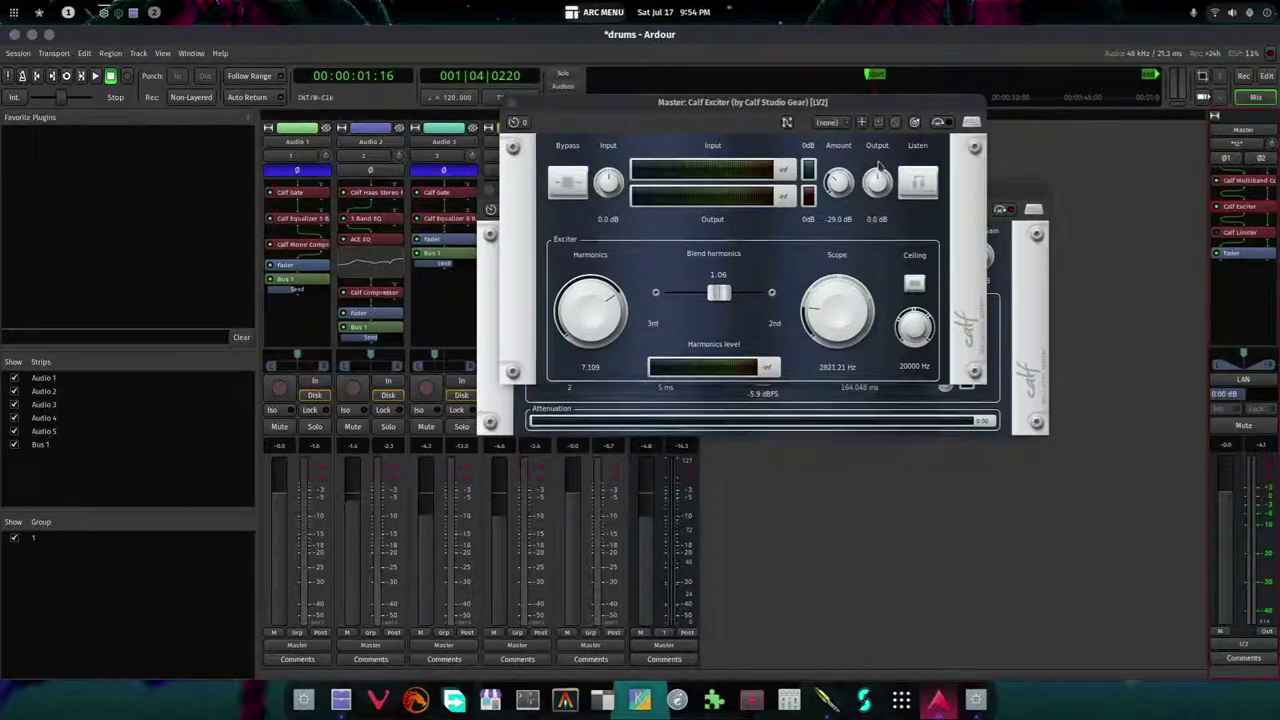
click(510, 102)
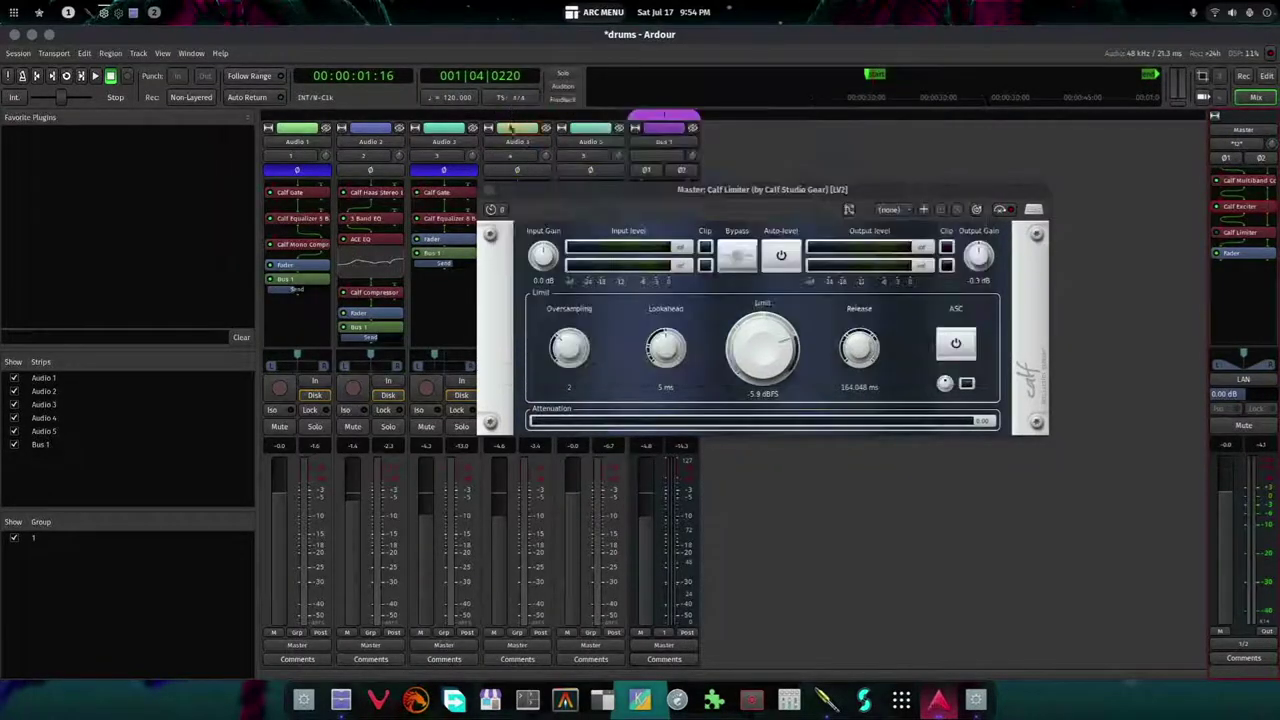
click(1033, 209)
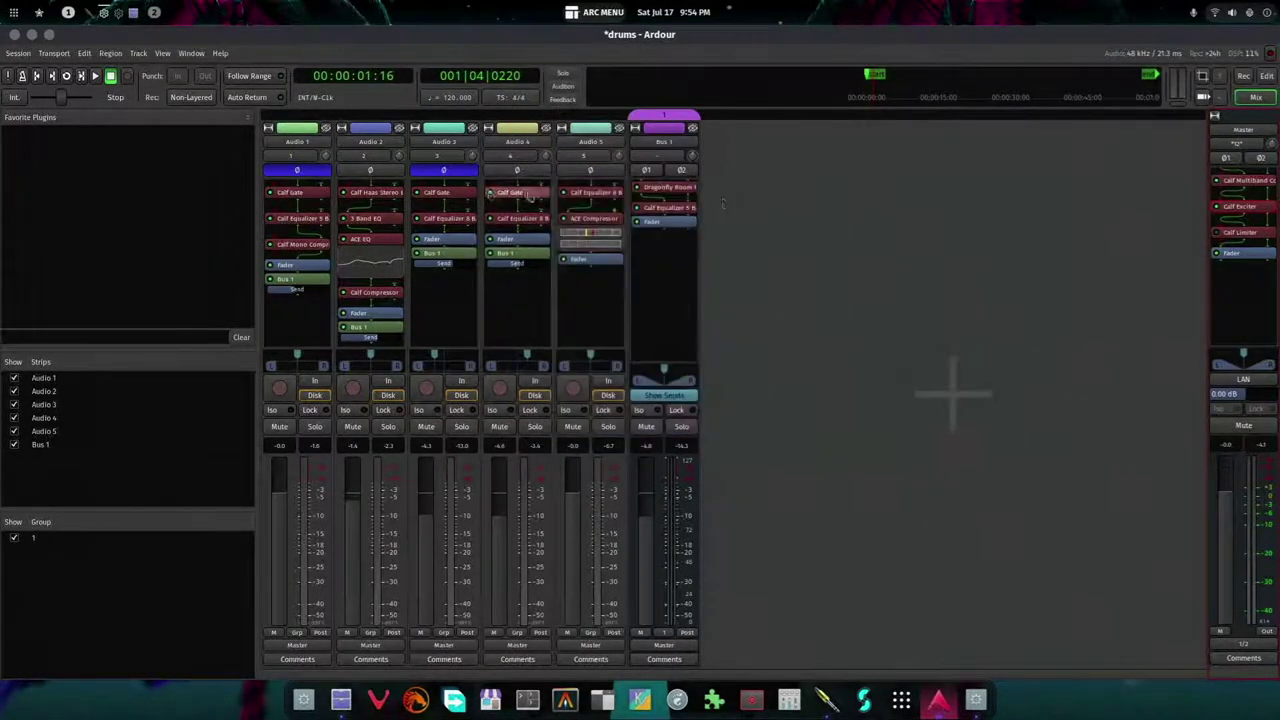
double_click(1245, 181)
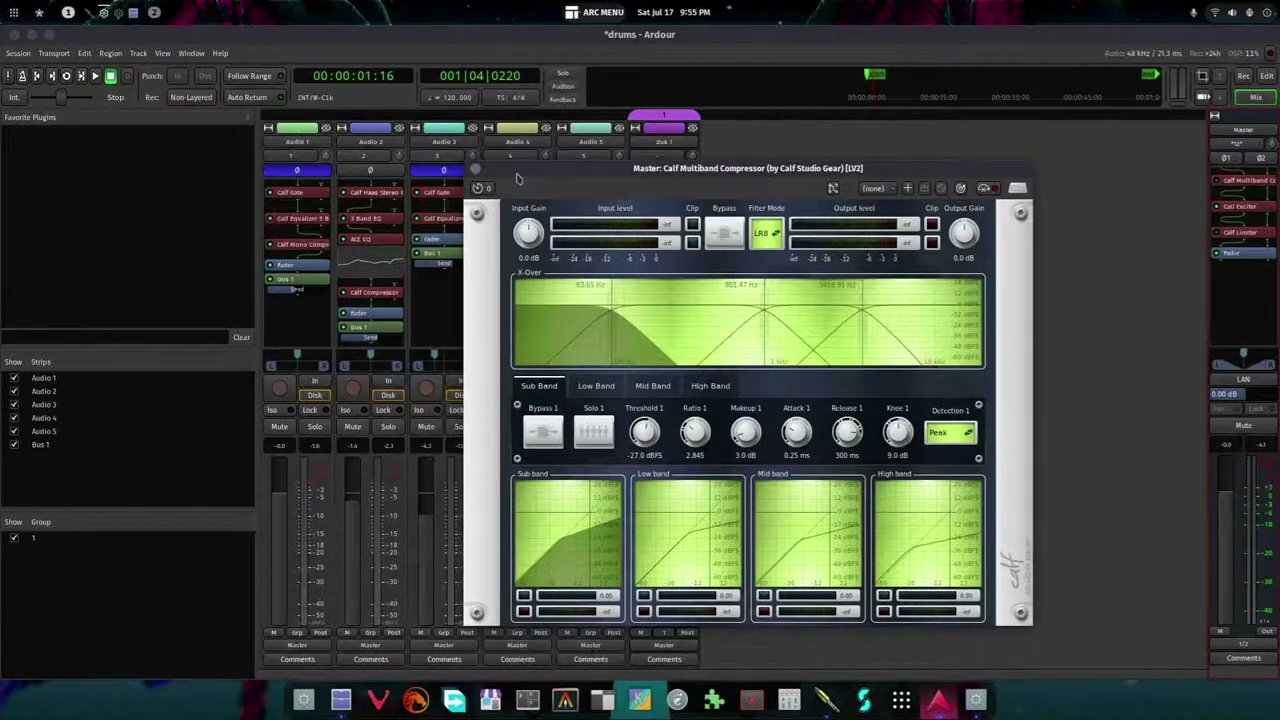
click(1017, 188)
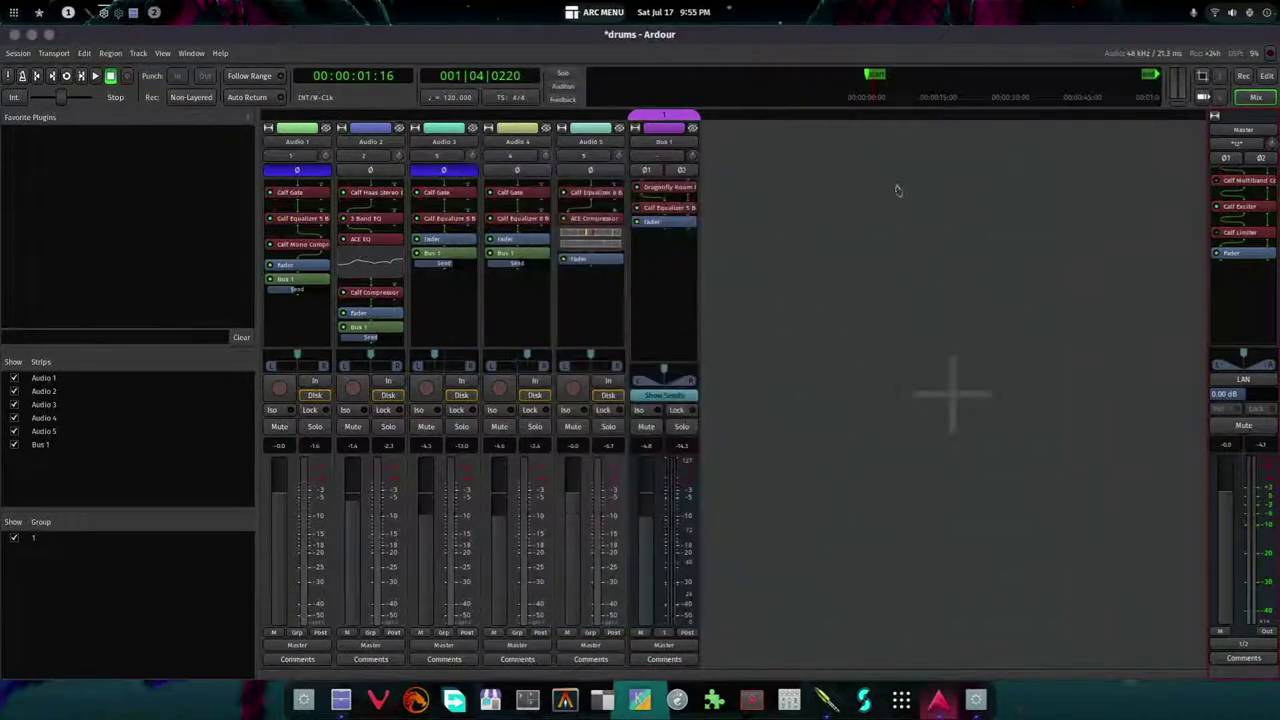
double_click(1234, 206)
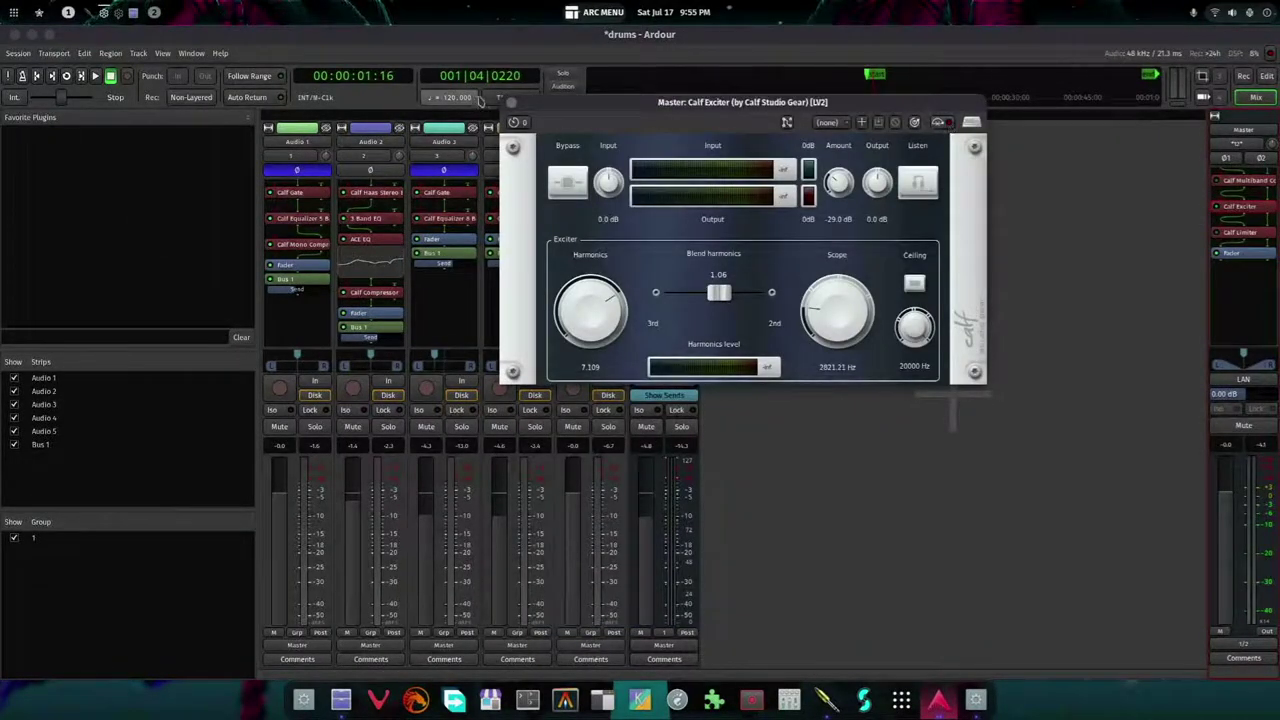
click(511, 102)
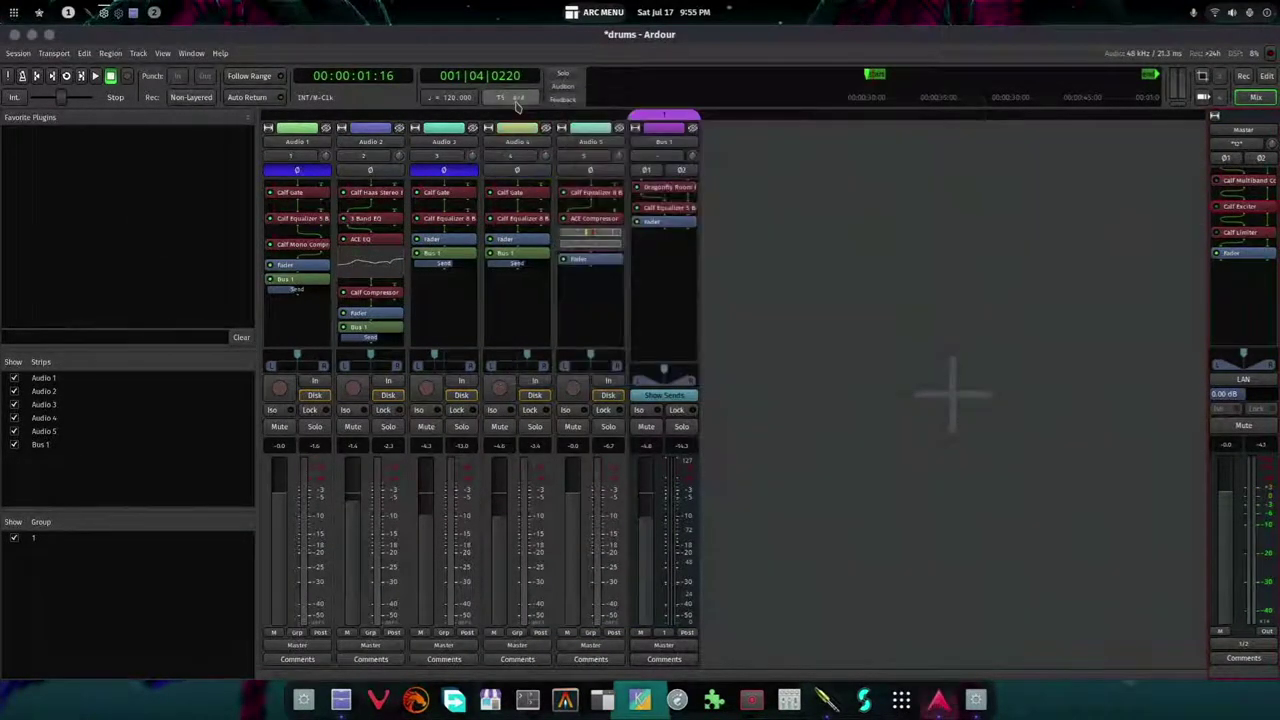
- Open Bus 1's Dragonfly Room reverb, then browse New Plugin > By Creator without adding one
double_click(662, 190)
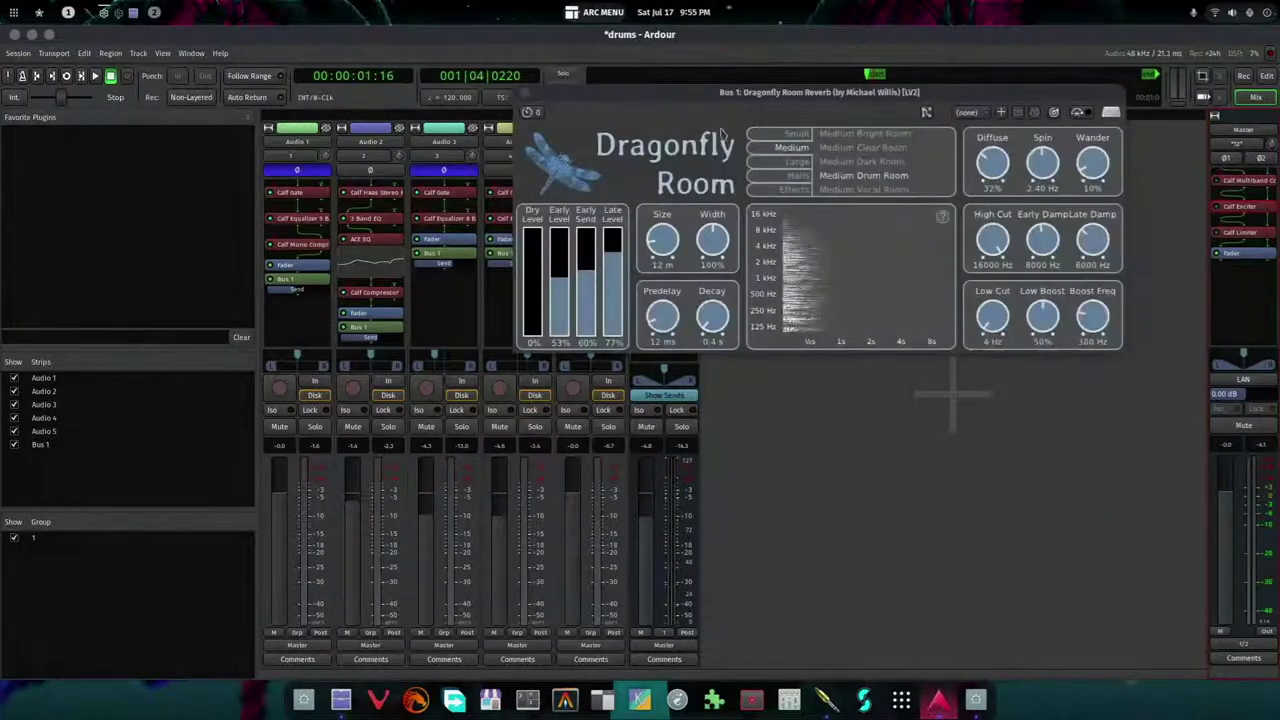
drag(725, 97, 510, 278)
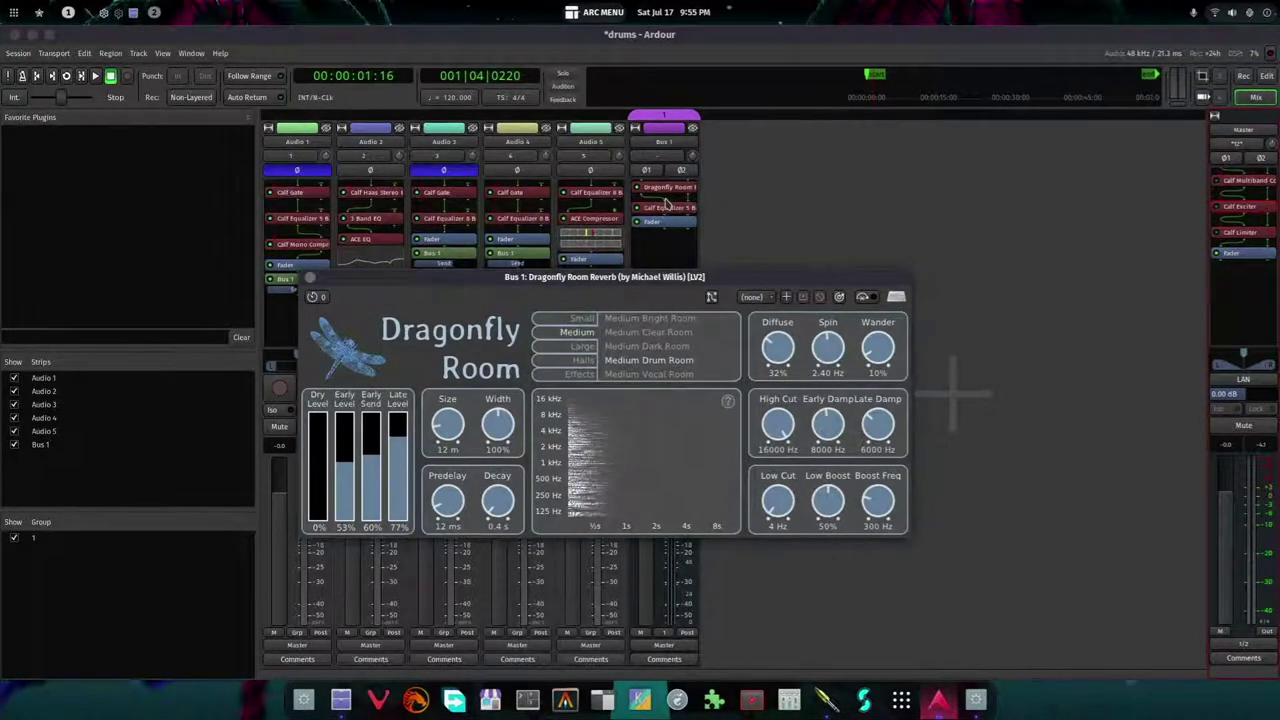
right_click(665, 202)
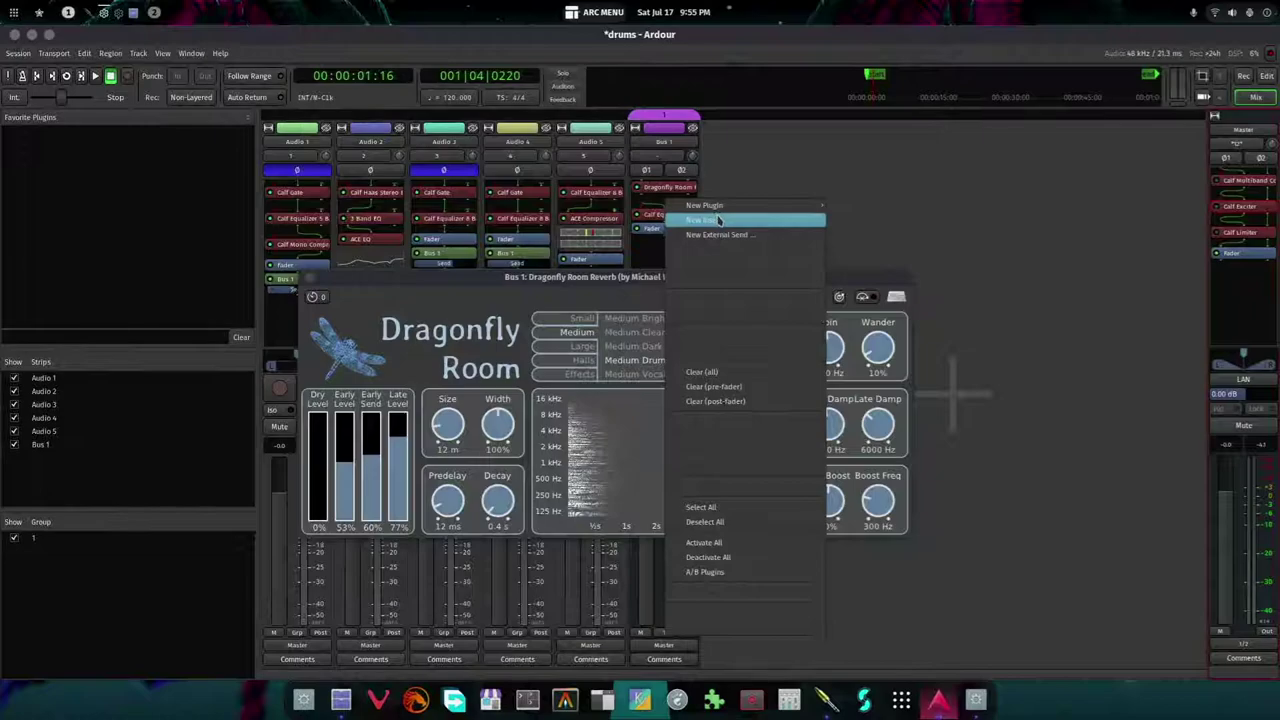
mouse_move(730, 207)
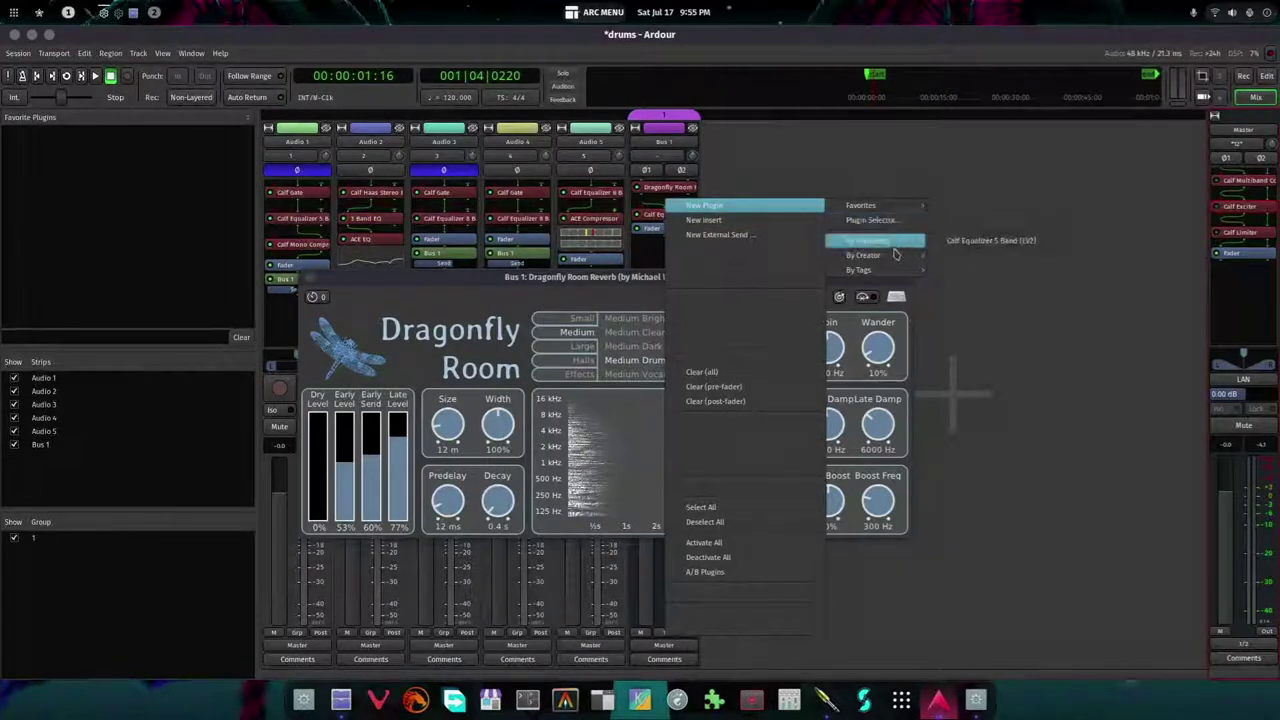
mouse_move(884, 258)
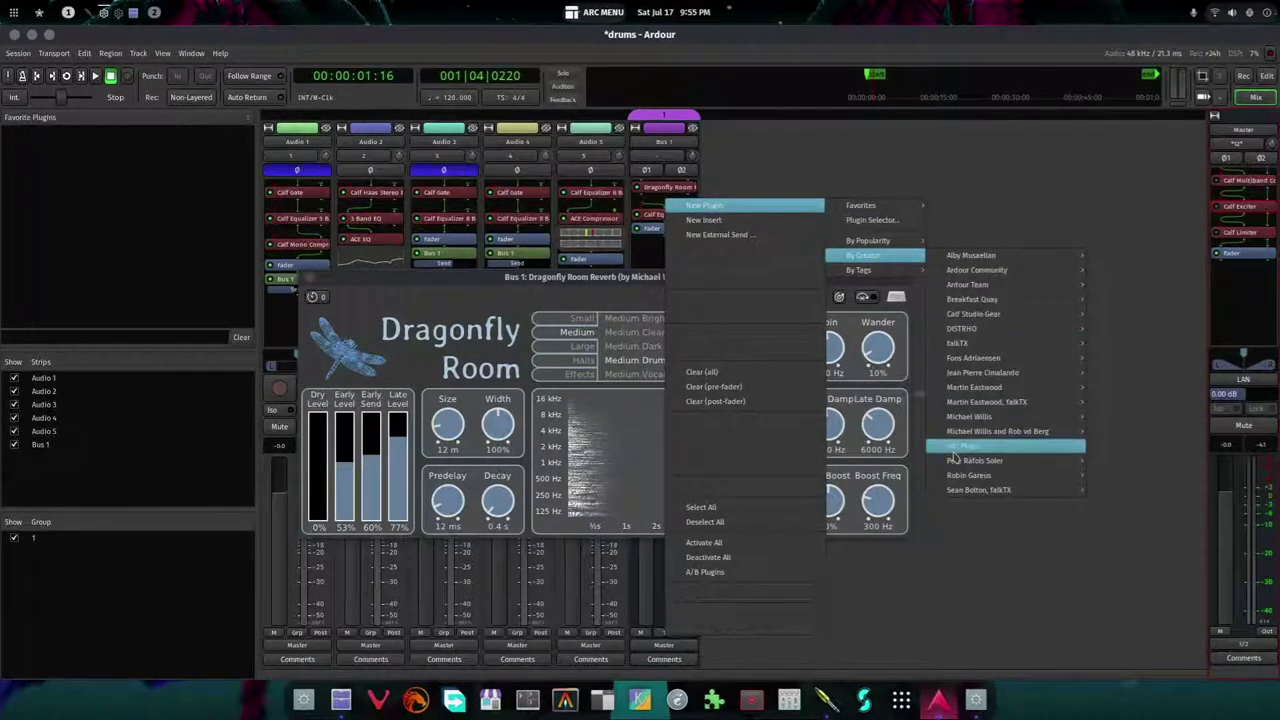
mouse_move(968, 462)
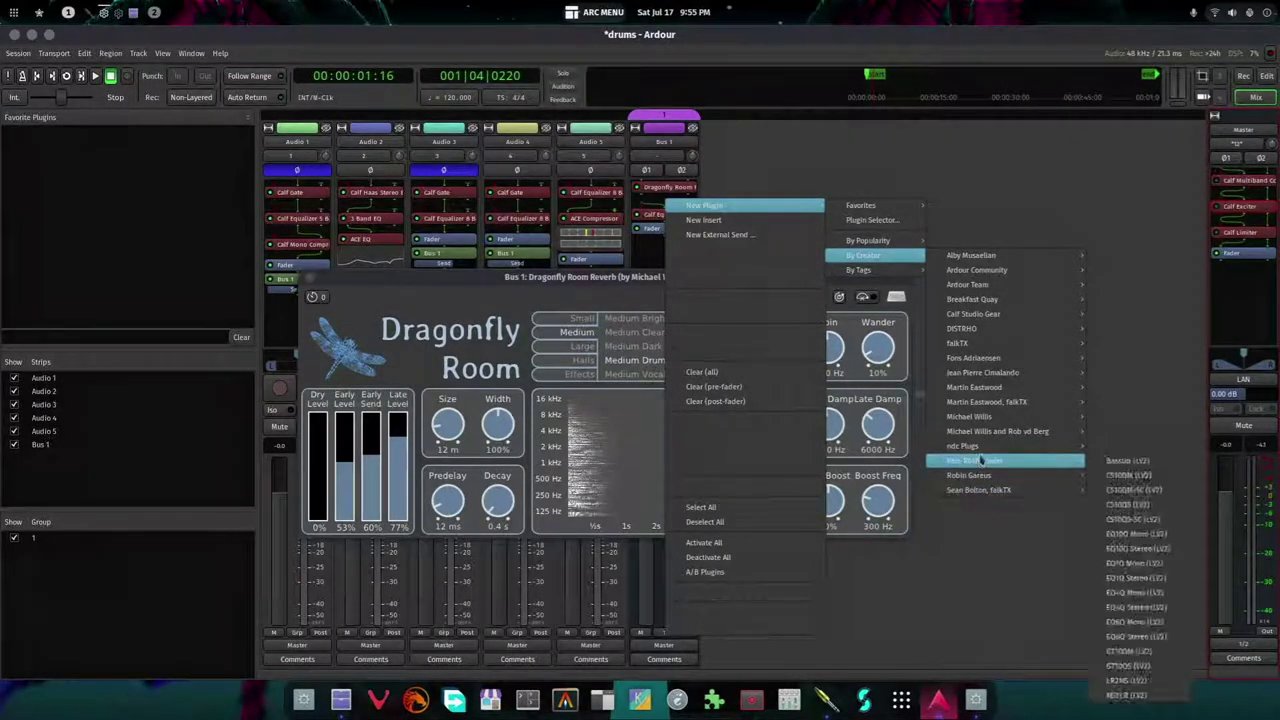
mouse_move(983, 434)
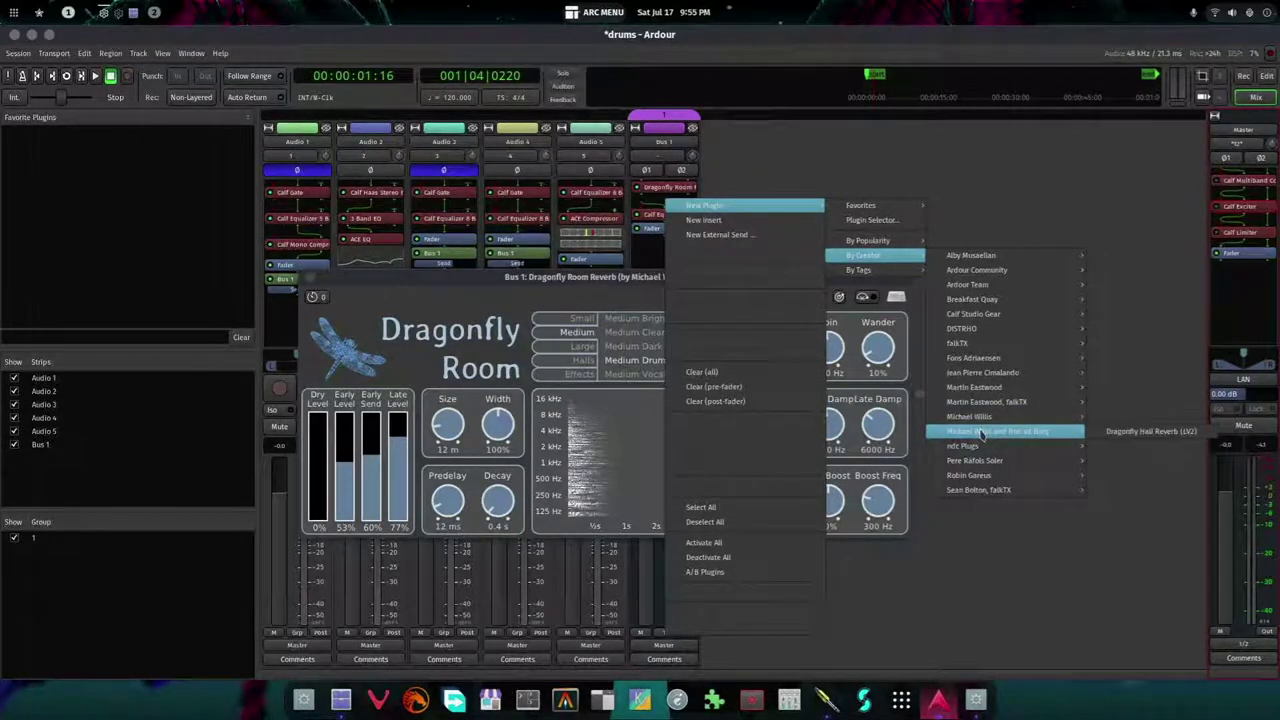
key(Escape)
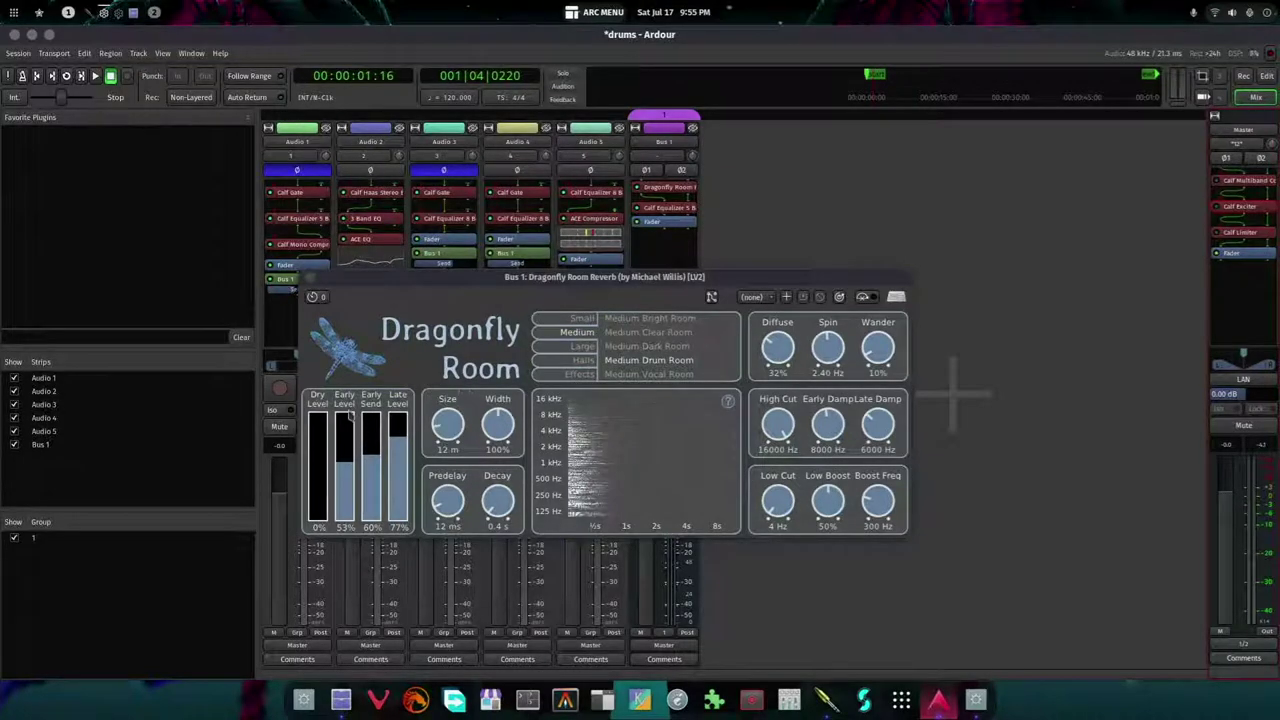
- Close the reverb window, then inspect and close Audio 2's ACE EQ and Audio 5's ACE Compressor
click(311, 279)
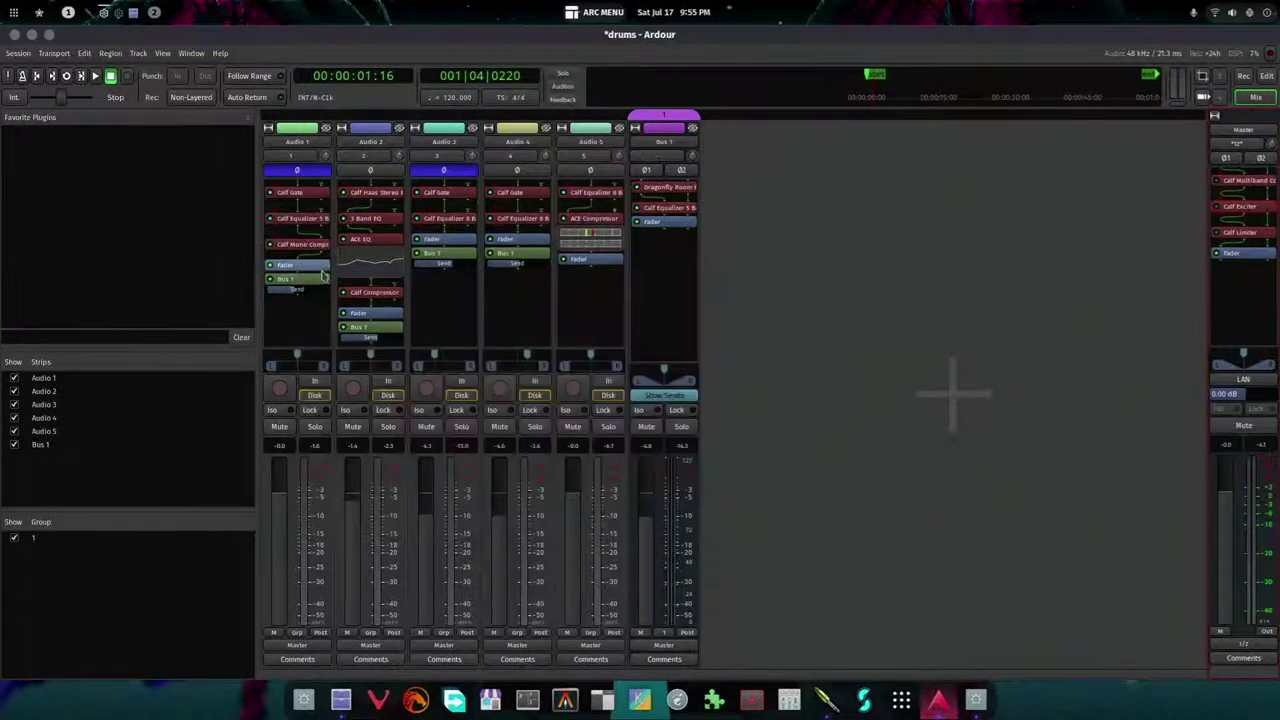
double_click(366, 270)
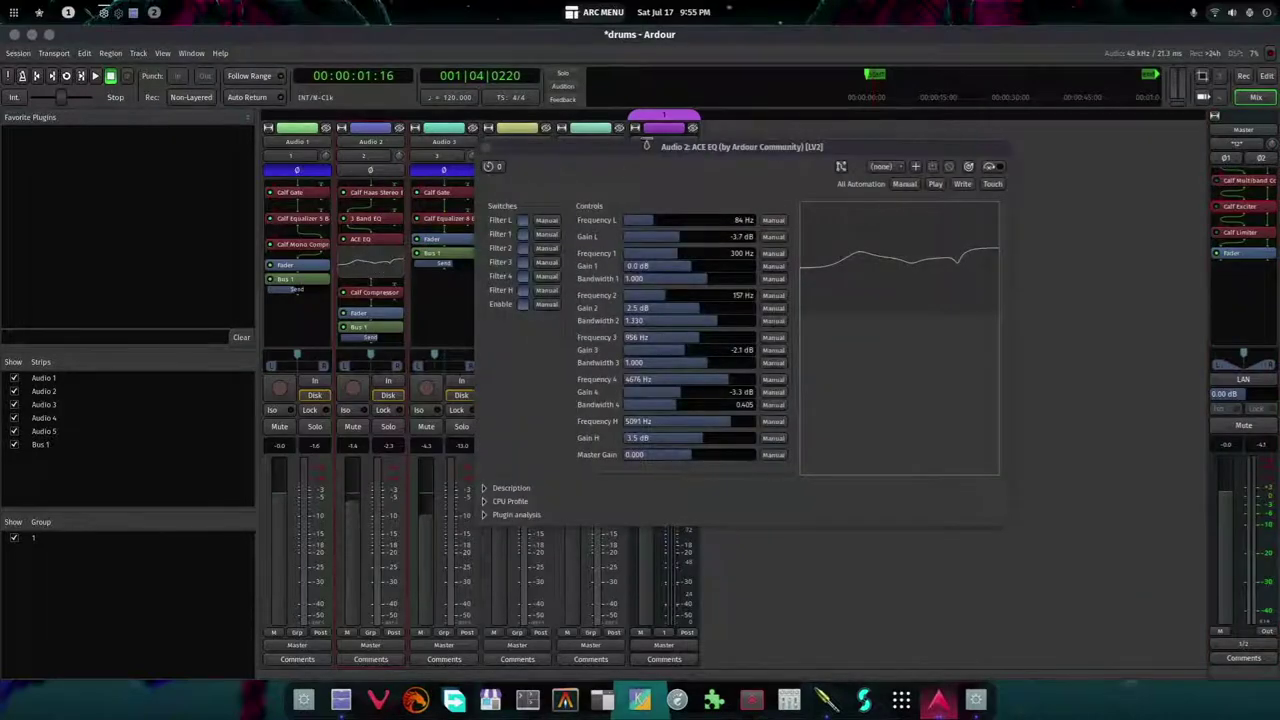
drag(646, 146, 756, 165)
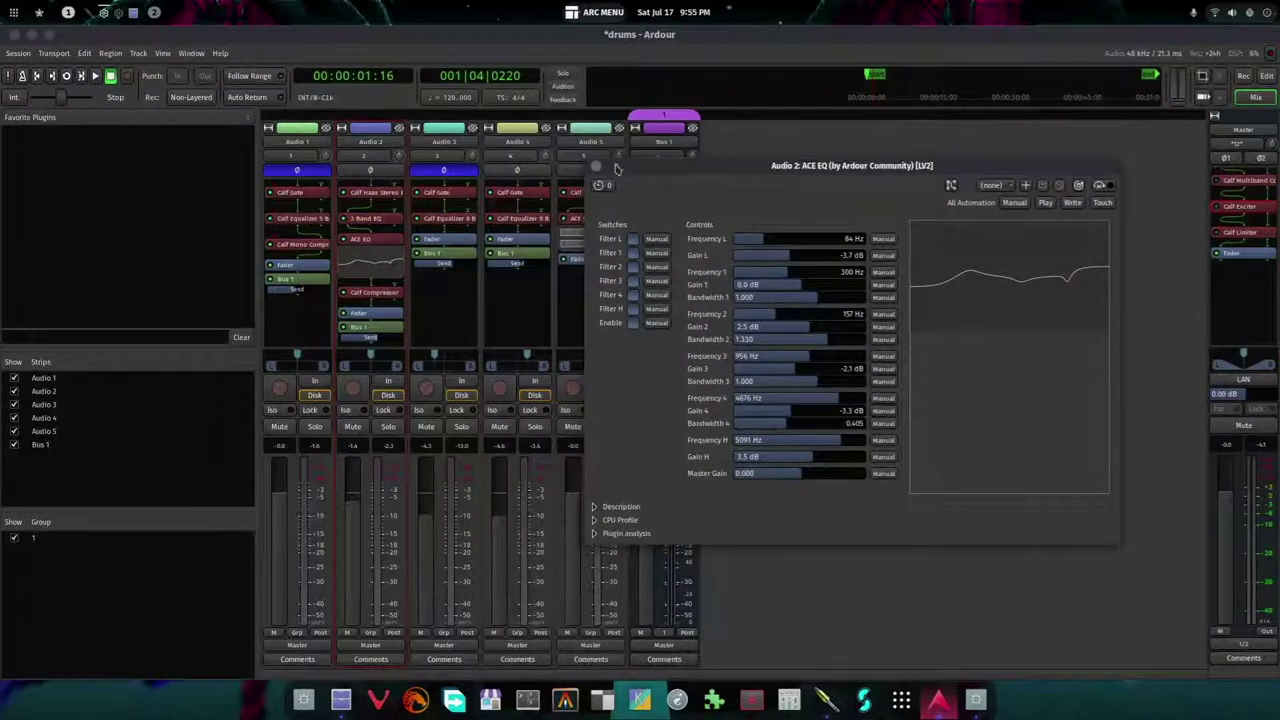
click(596, 168)
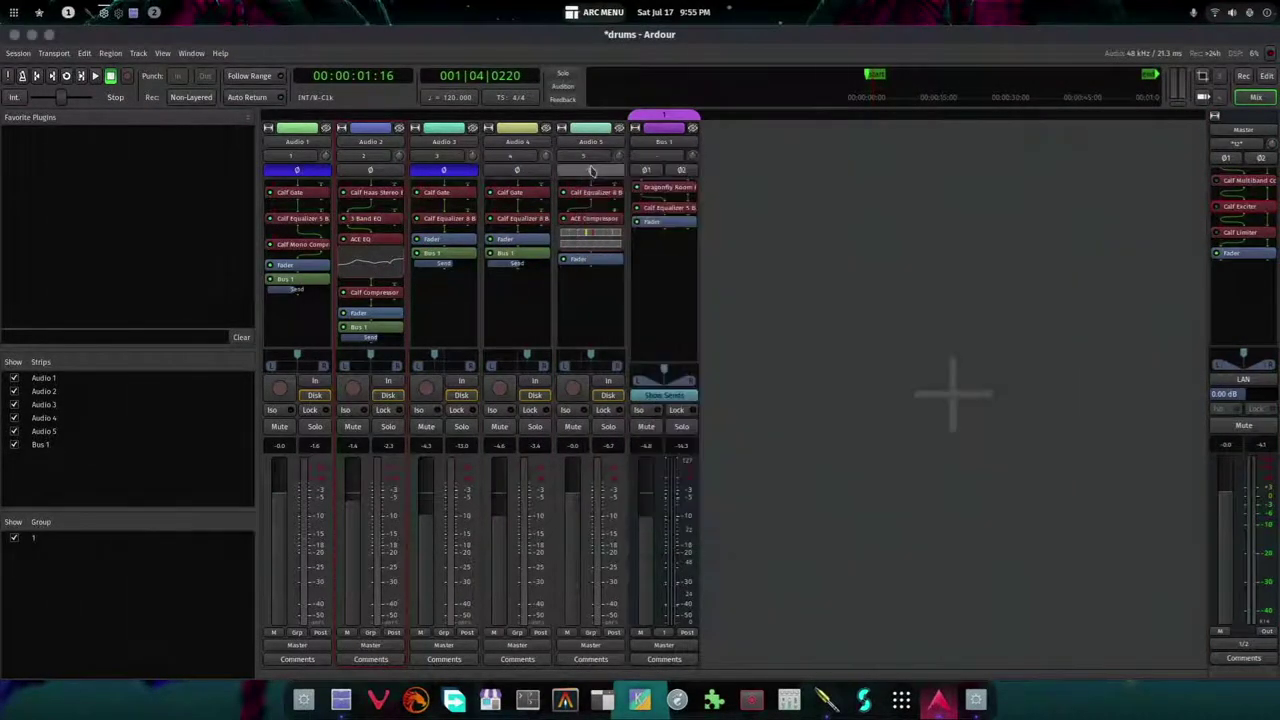
double_click(596, 220)
drag(622, 132, 613, 97)
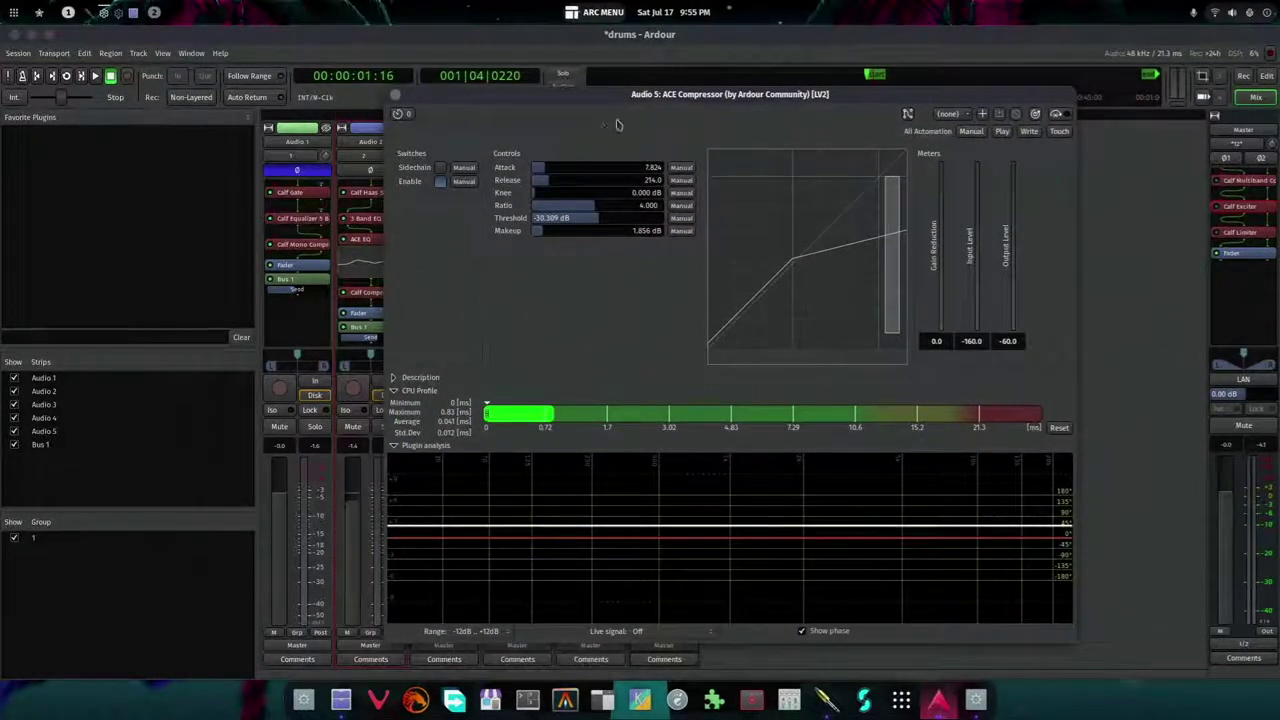
click(395, 95)
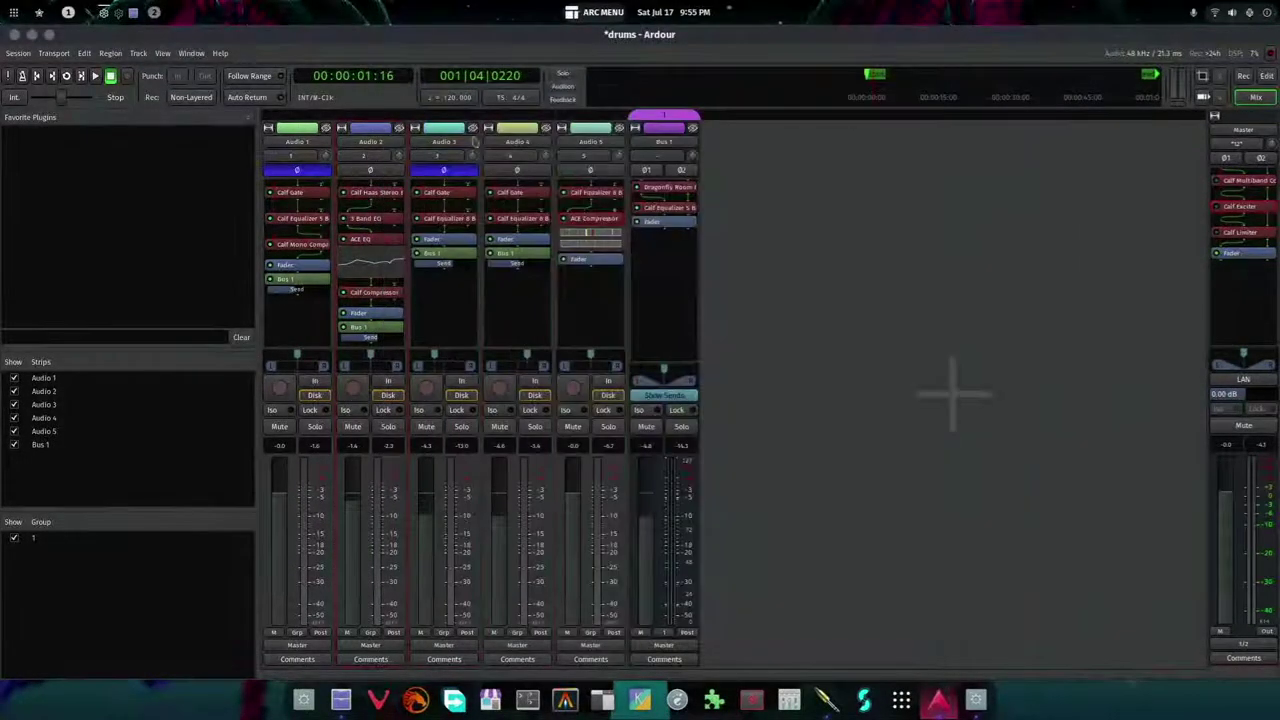
- Inspect and close Audio 5's Calf Equalizer 8 Band and Audio 2's Calf Compressor
double_click(590, 196)
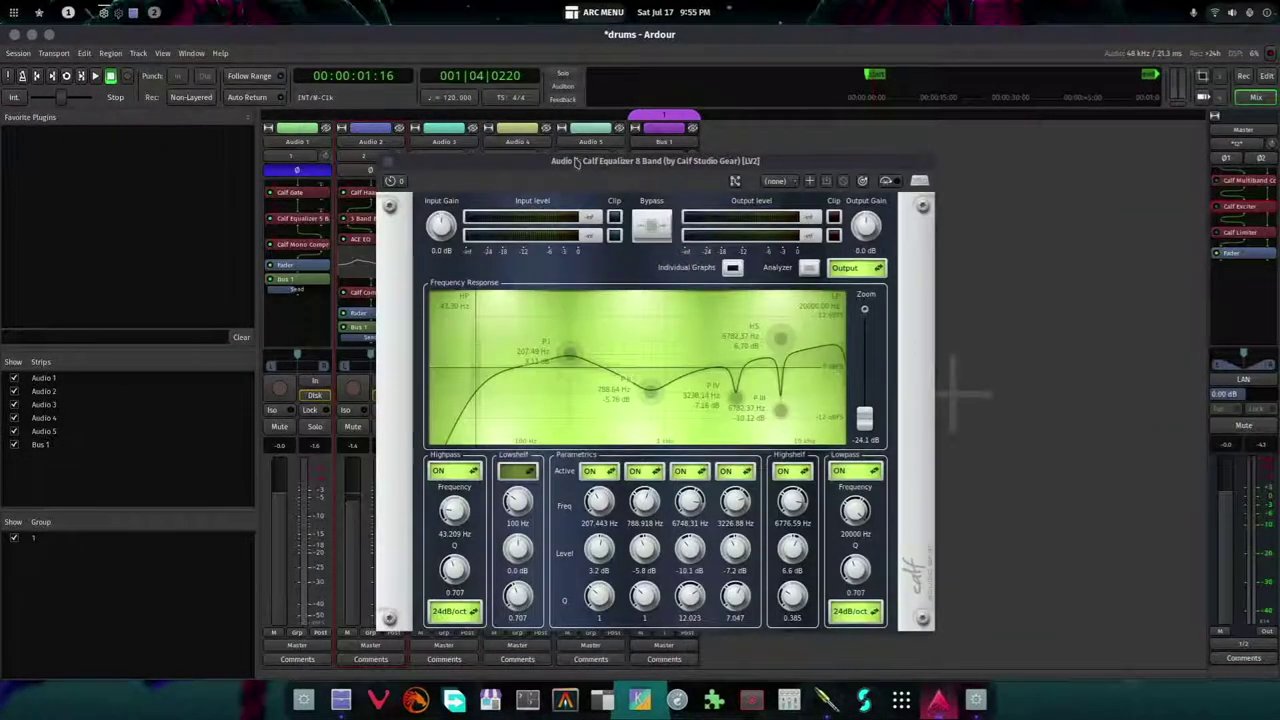
drag(580, 152, 843, 147)
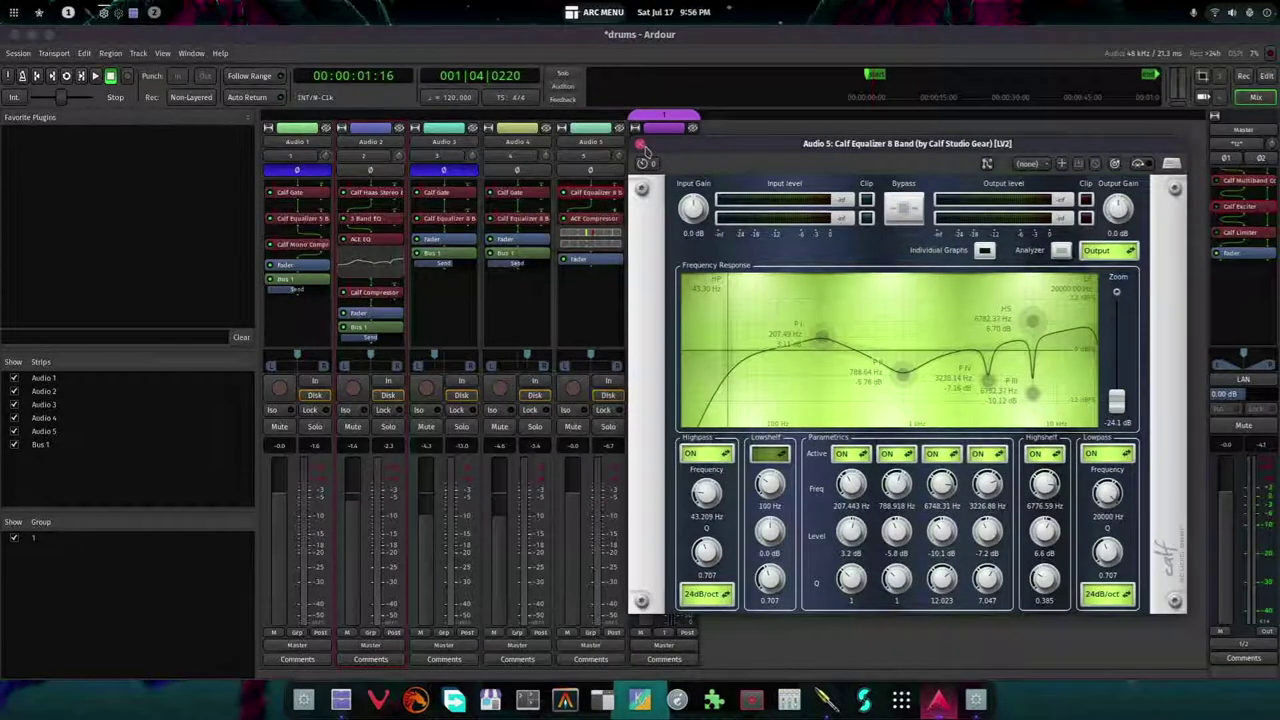
click(641, 145)
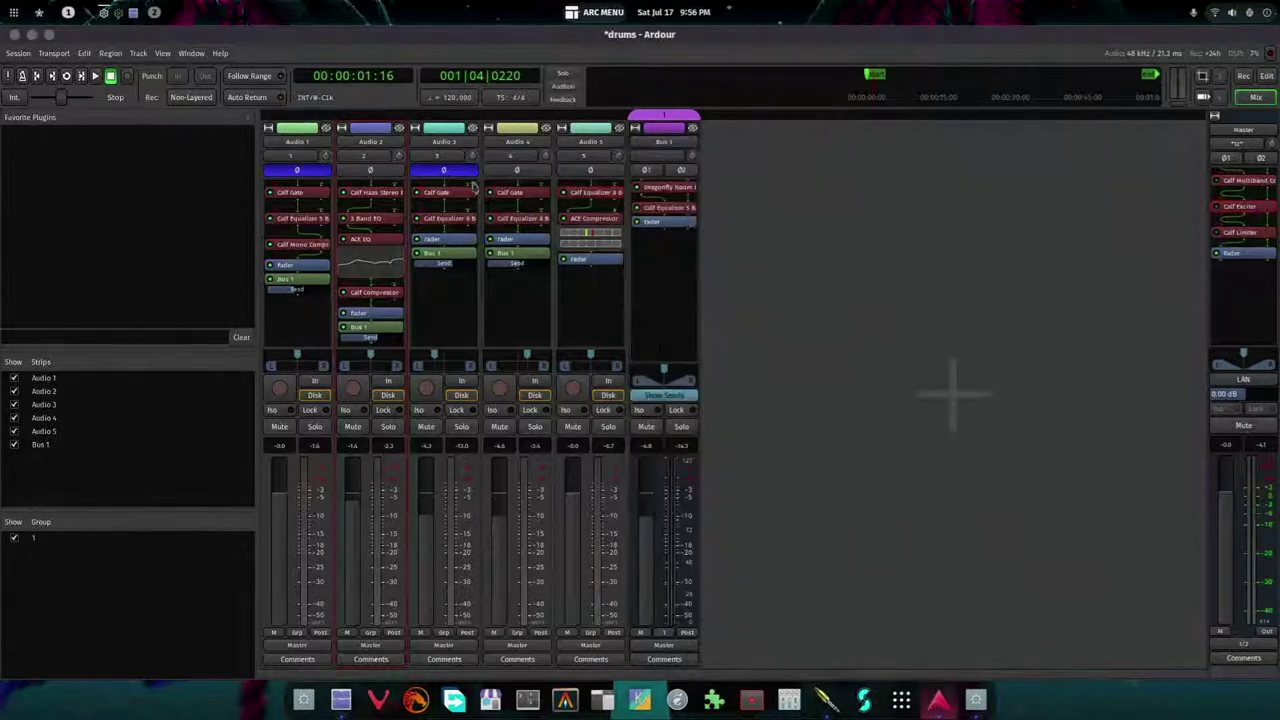
double_click(371, 293)
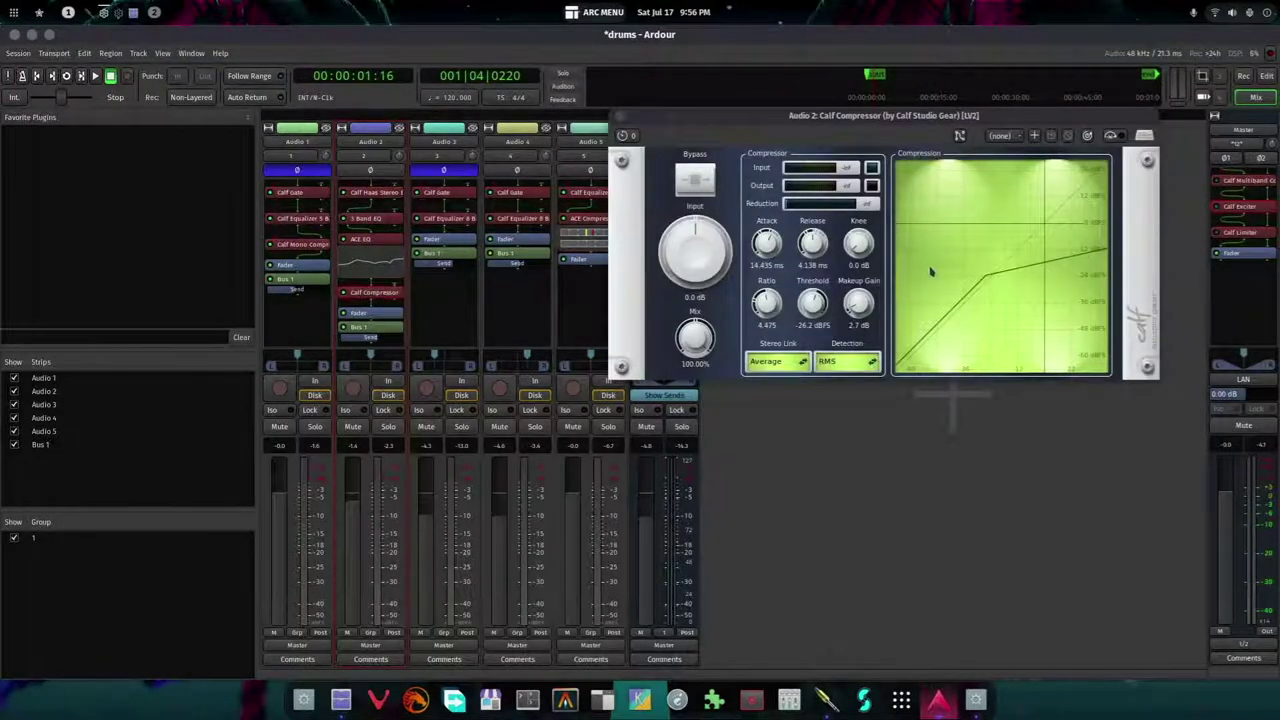
click(619, 118)
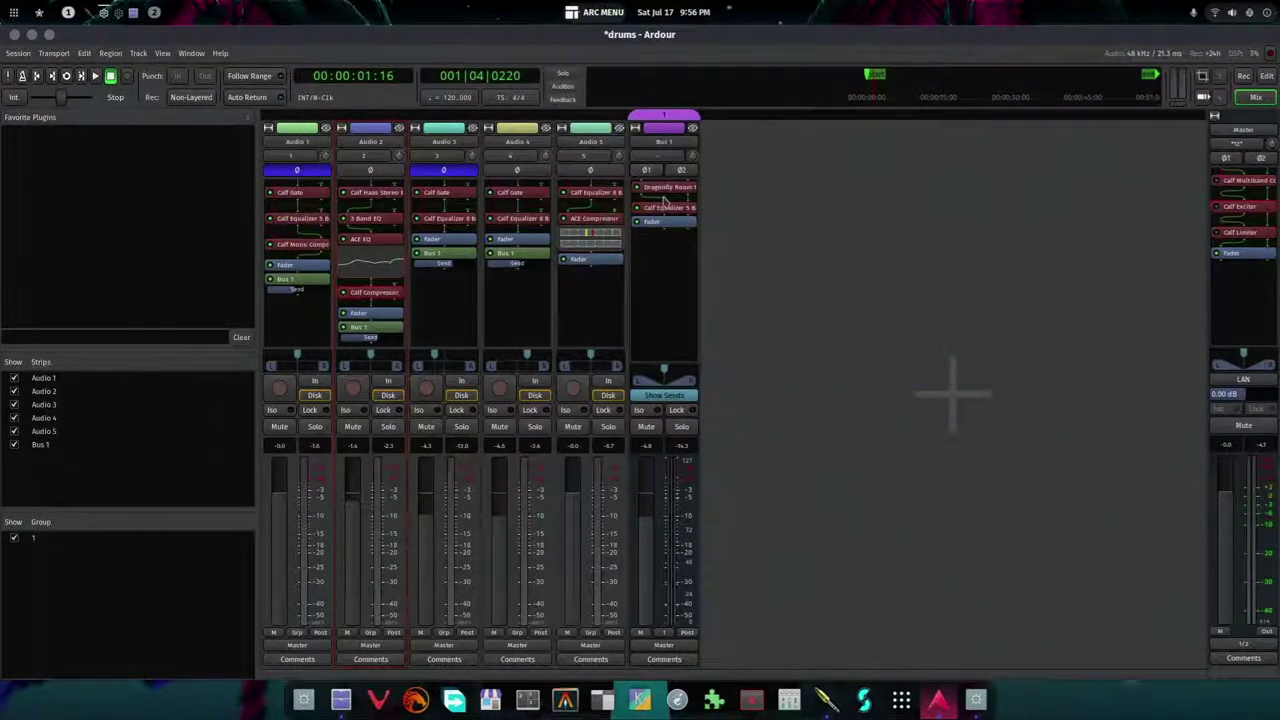
right_click(663, 203)
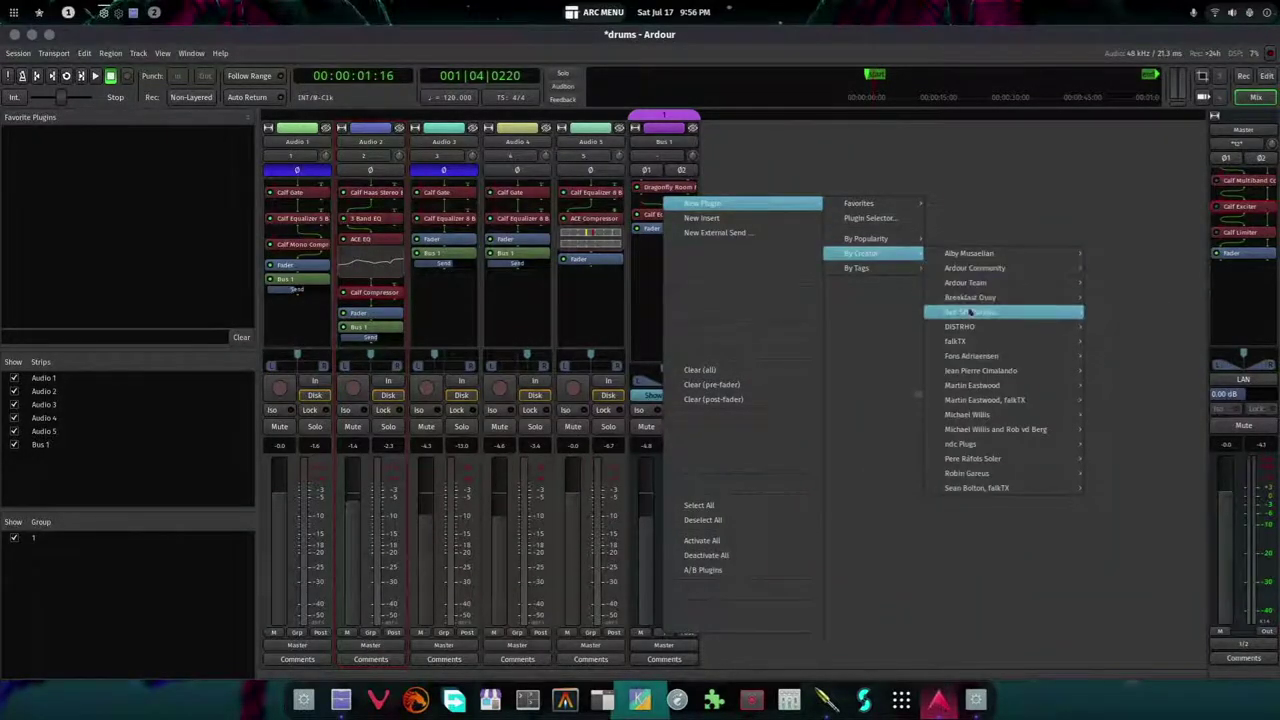
mouse_move(985, 312)
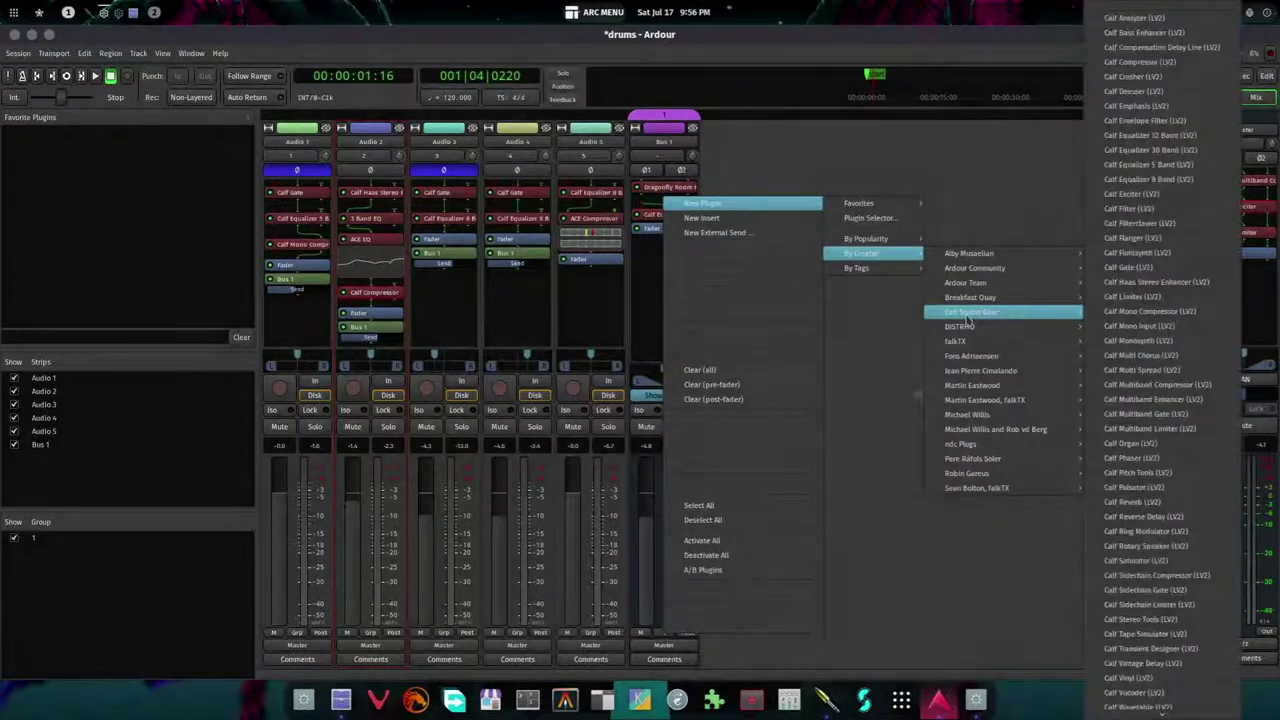
click(1160, 110)
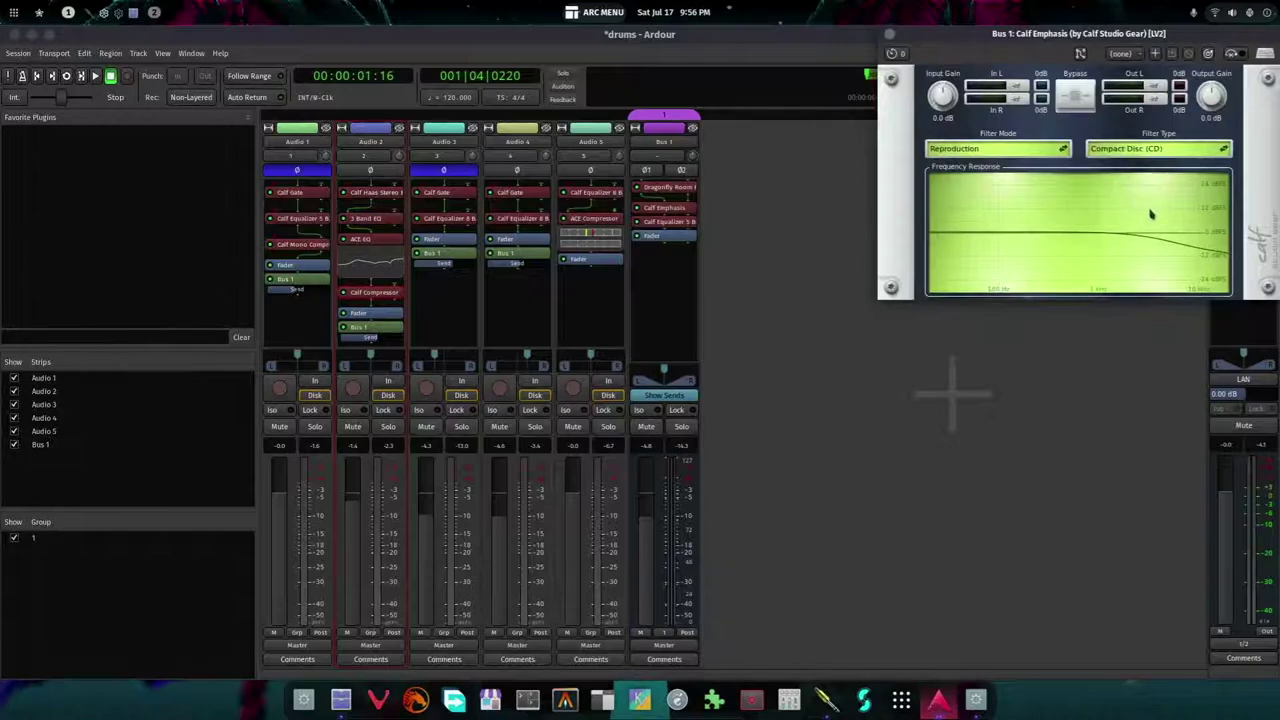
right_click(667, 213)
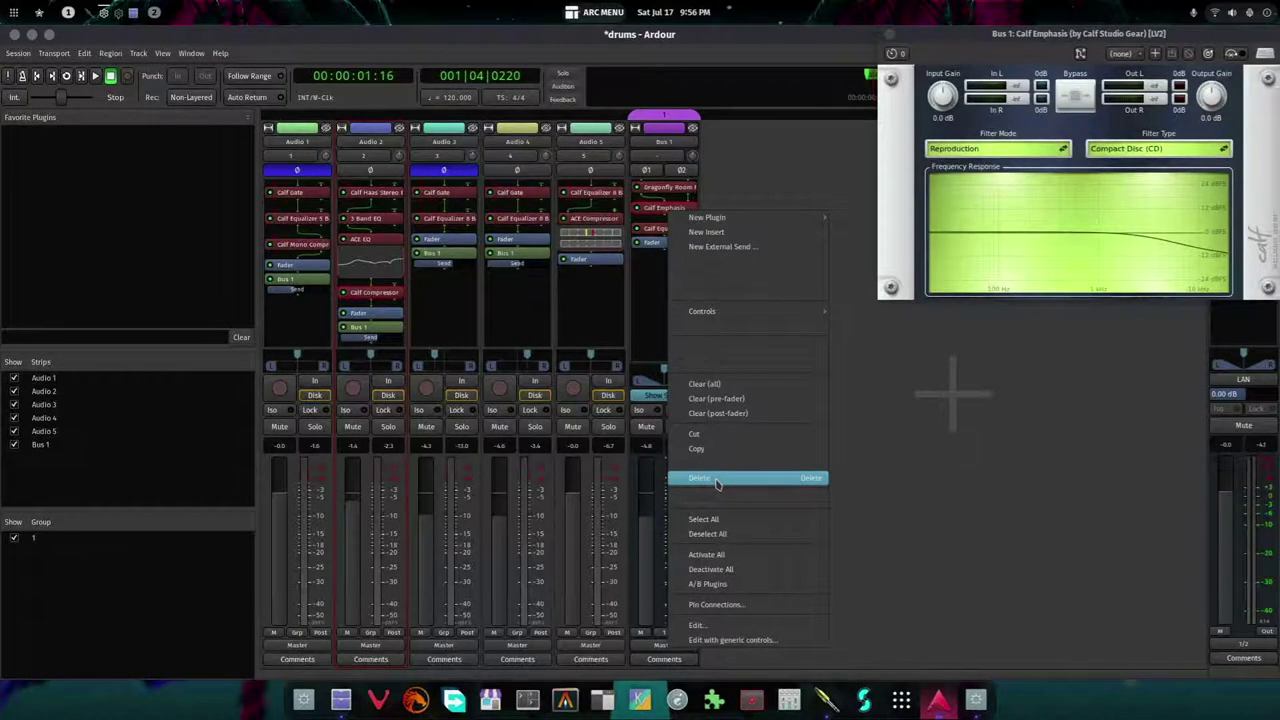
click(716, 484)
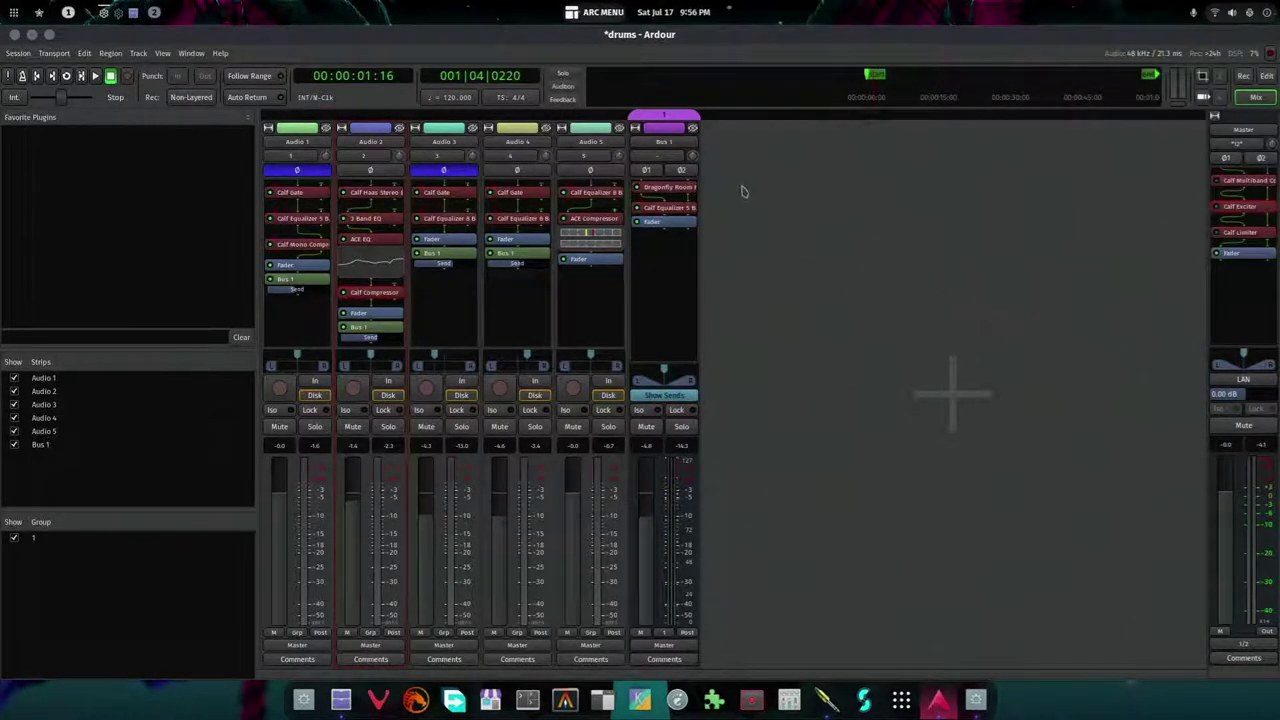
right_click(673, 208)
mouse_move(673, 208)
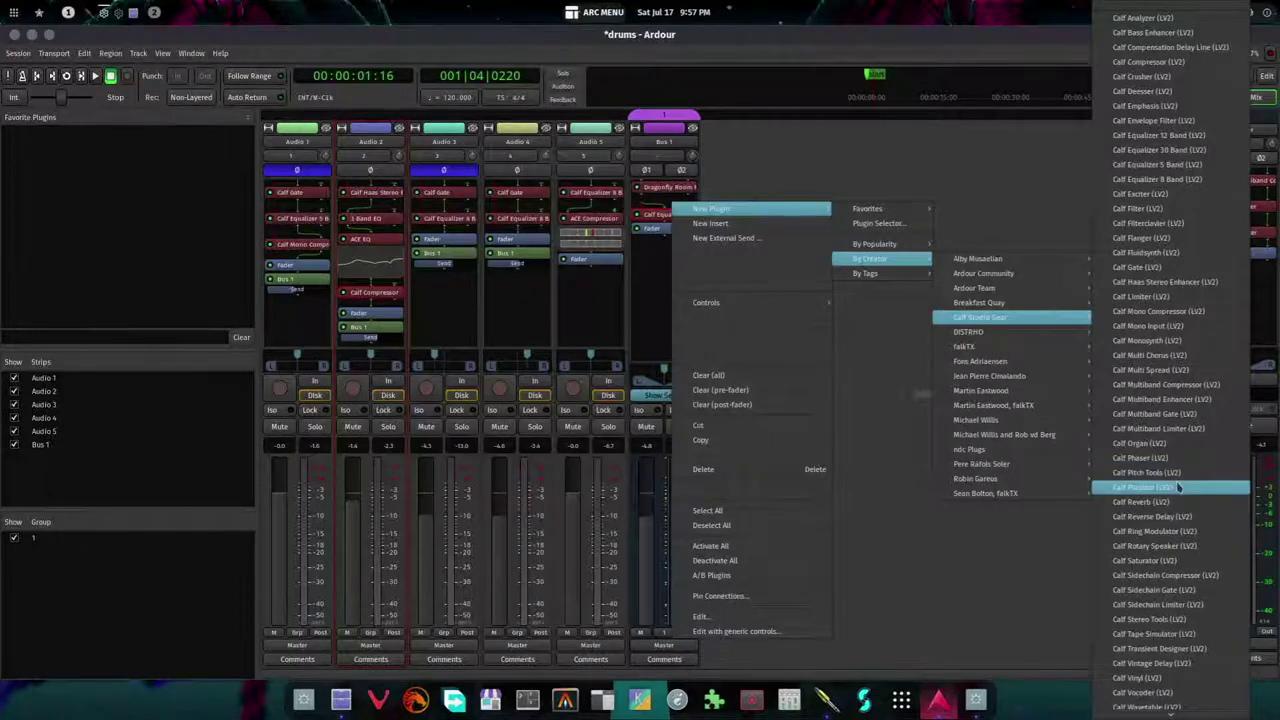
click(1178, 490)
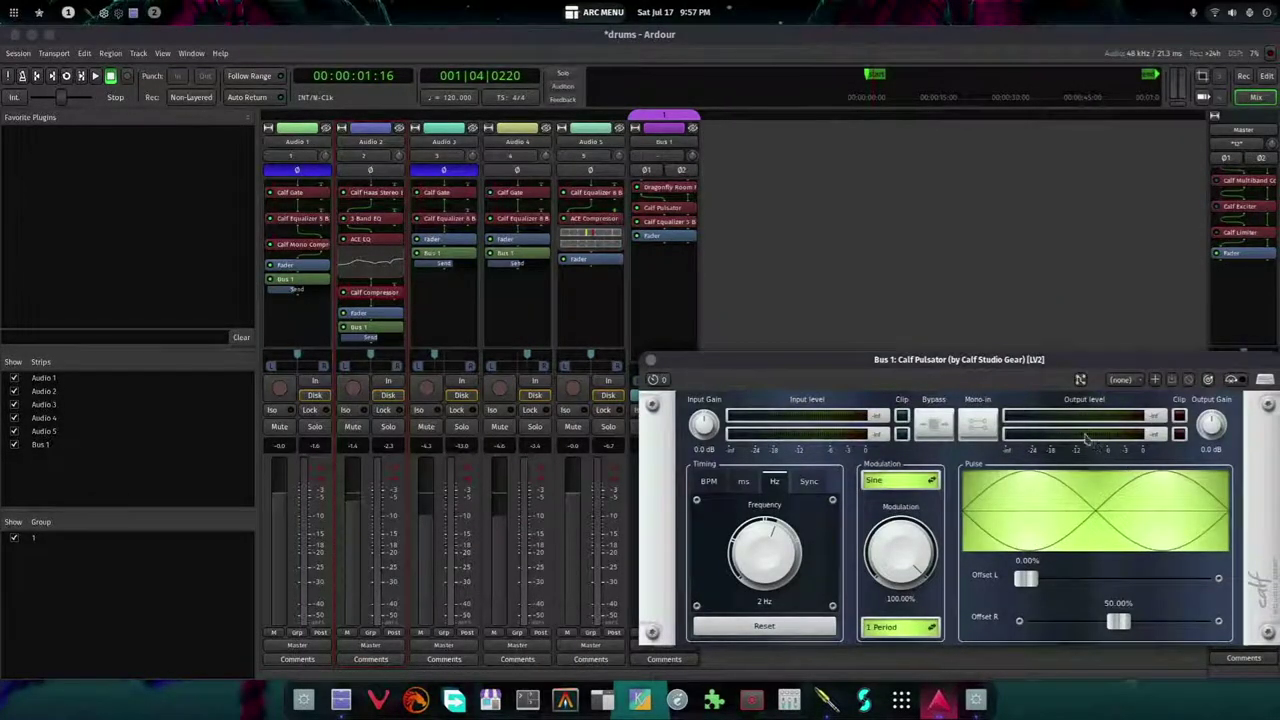
right_click(680, 212)
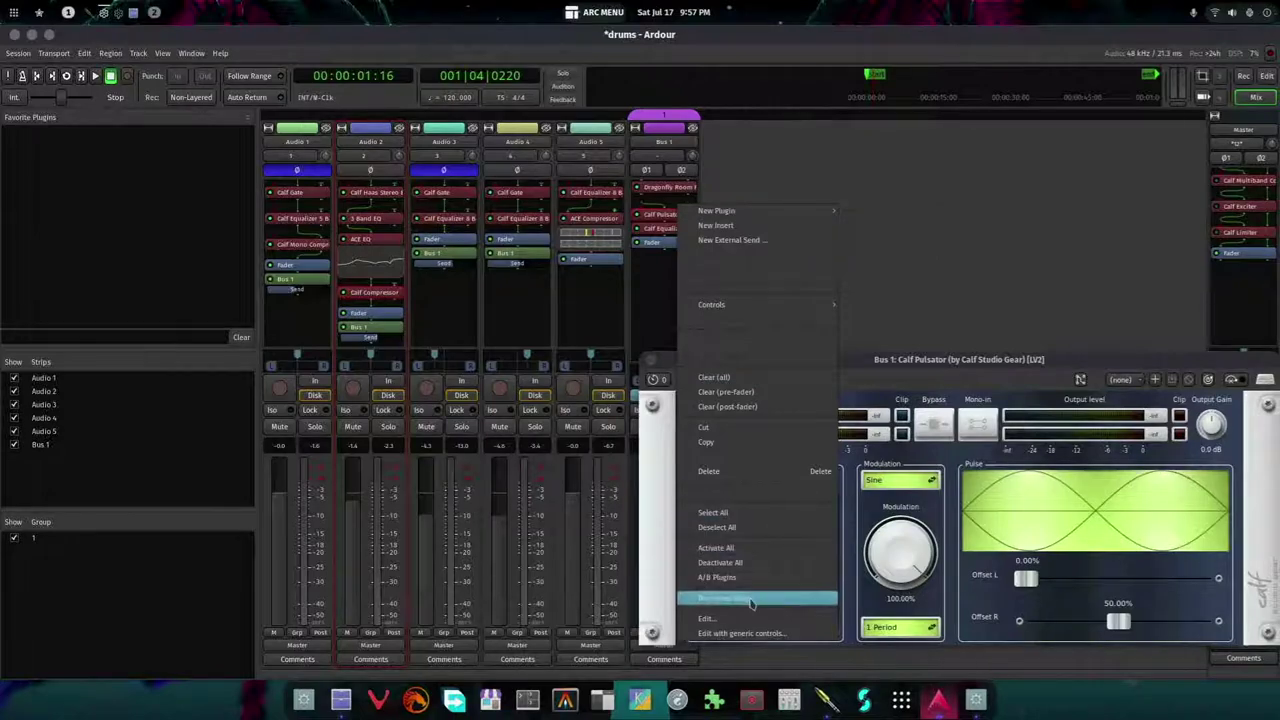
click(754, 471)
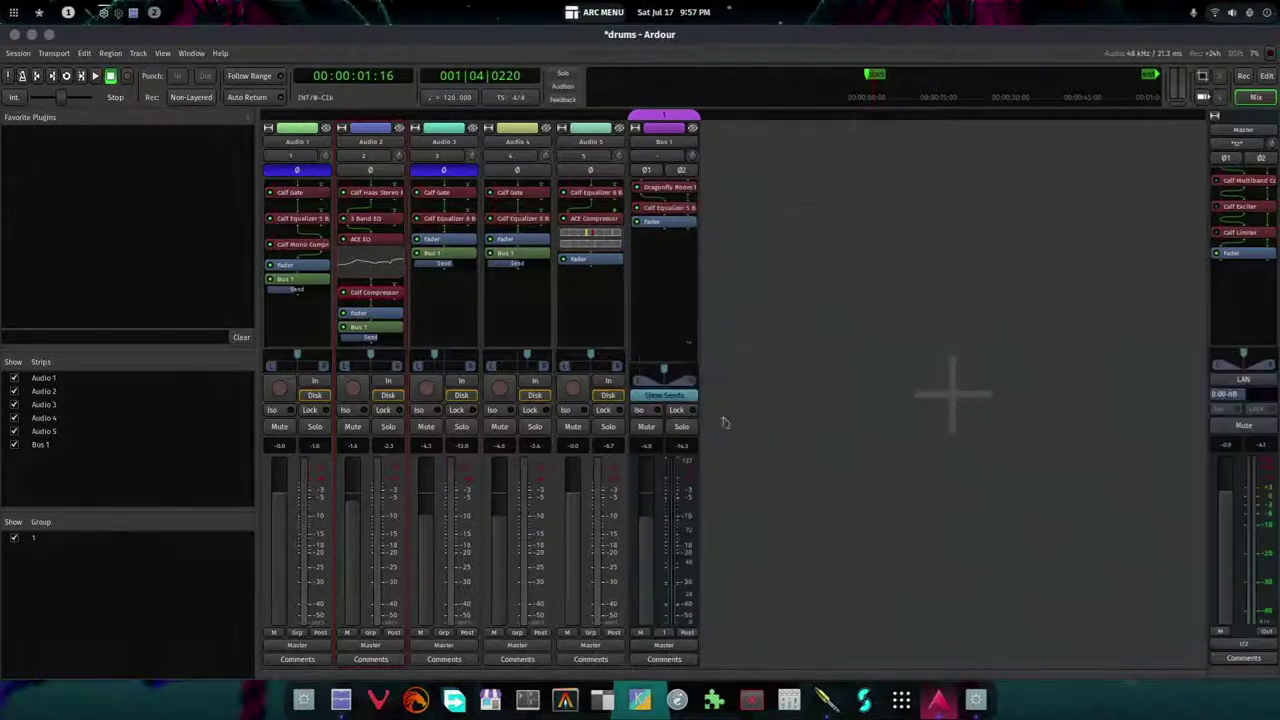
right_click(671, 205)
mouse_move(750, 211)
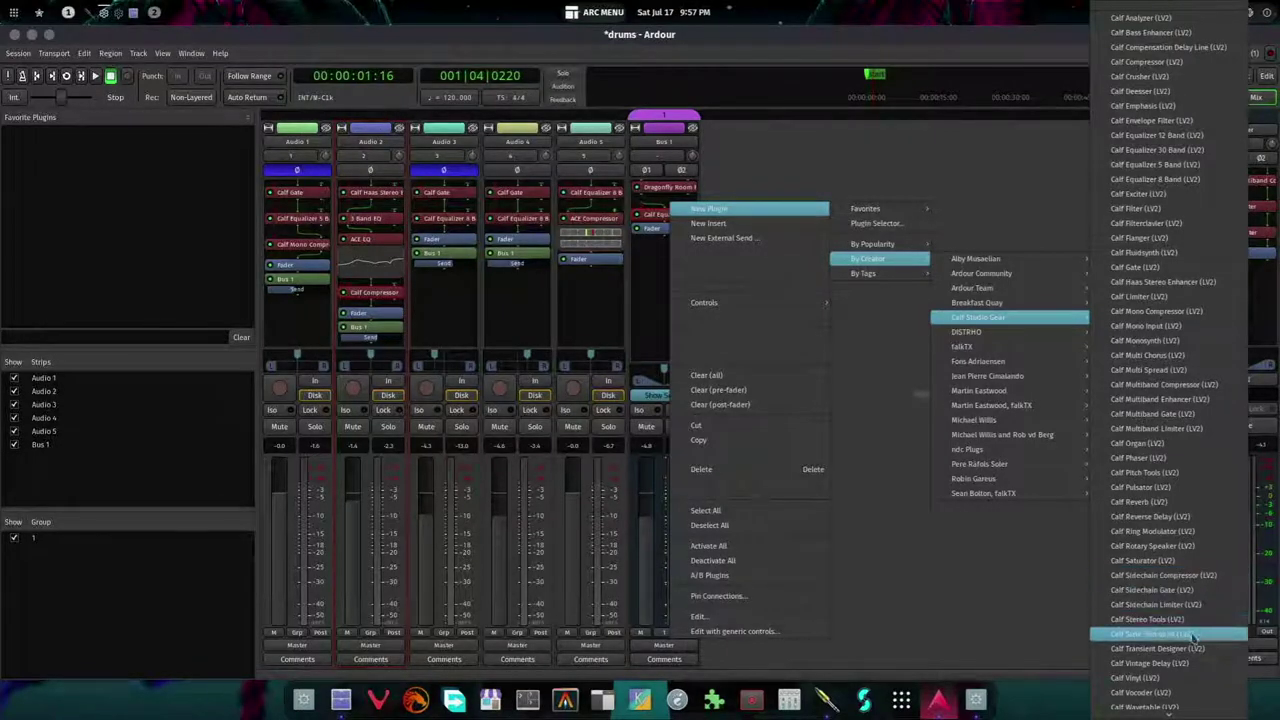
scroll(1190, 645, down, 1)
scroll(1192, 656, down, 1)
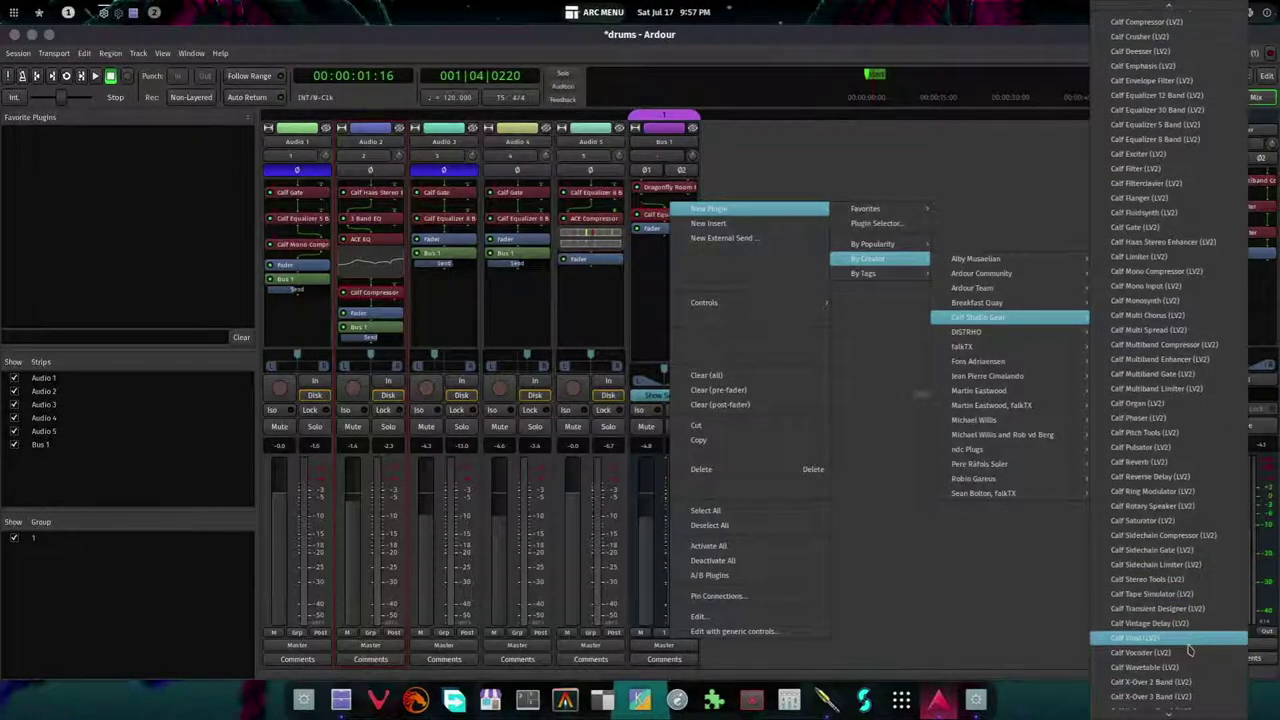
scroll(1200, 680, down, 1)
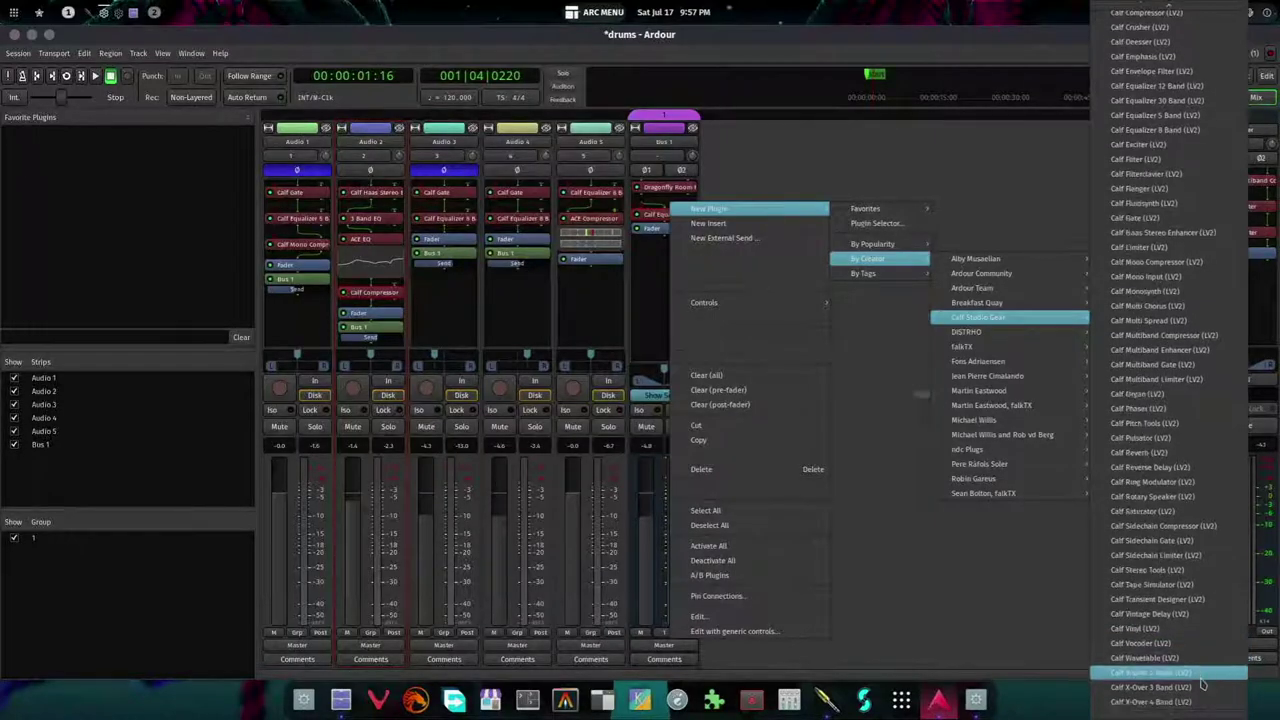
mouse_move(993, 346)
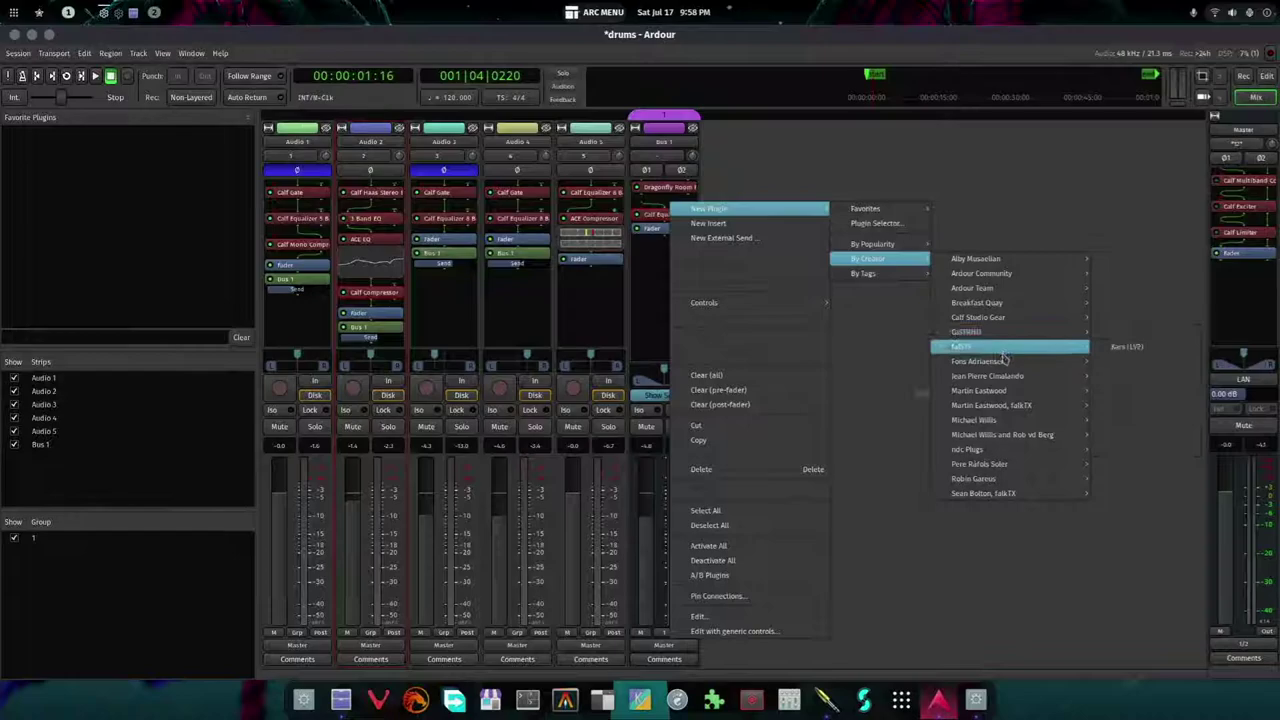
click(966, 149)
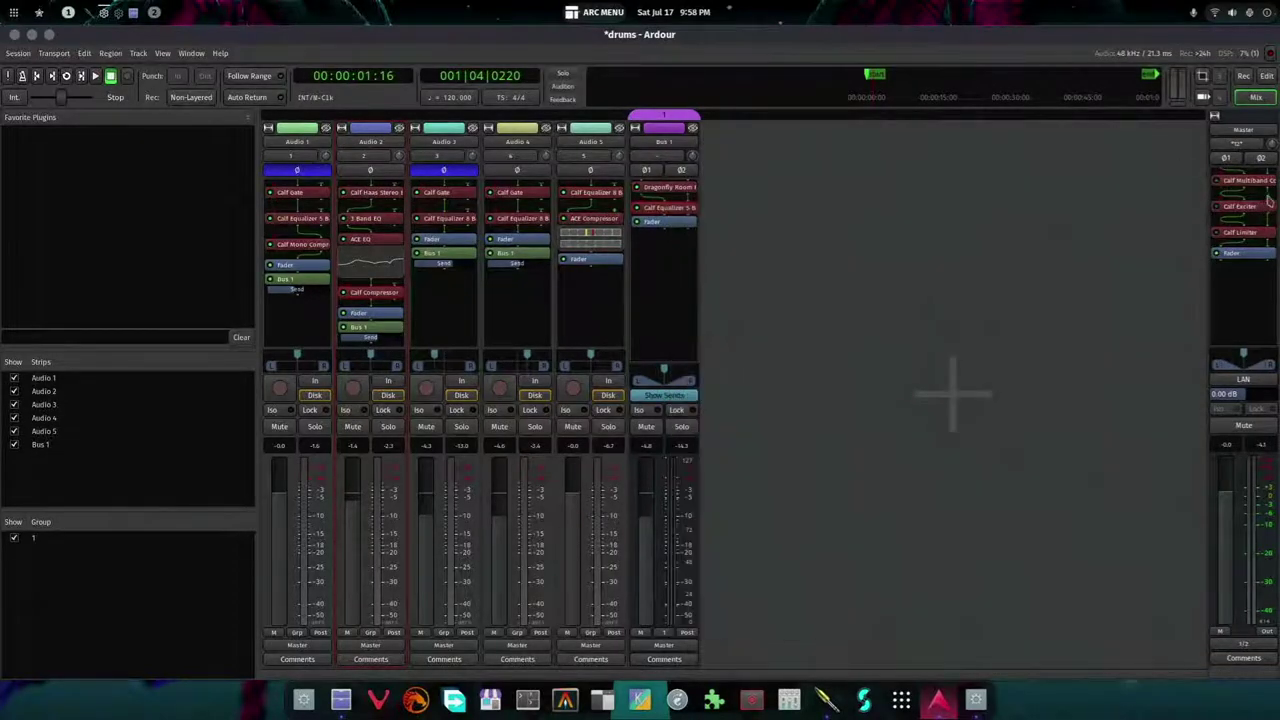
double_click(1248, 181)
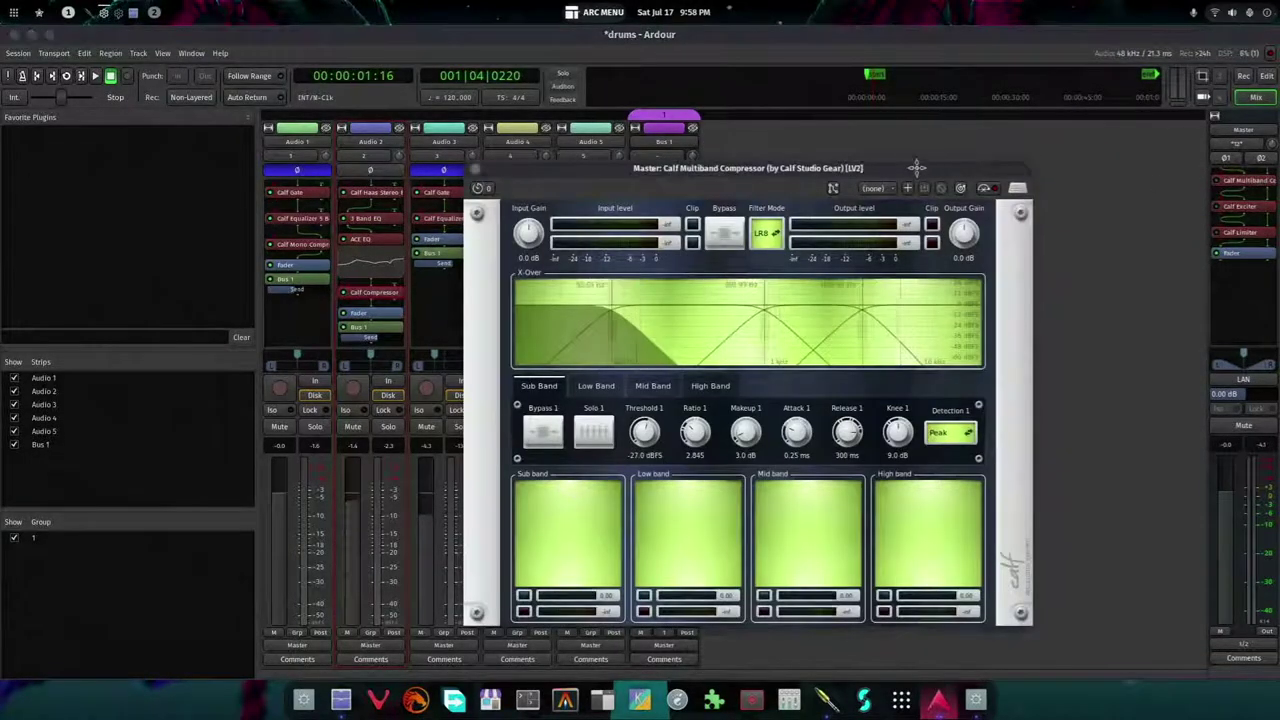
drag(914, 168, 762, 122)
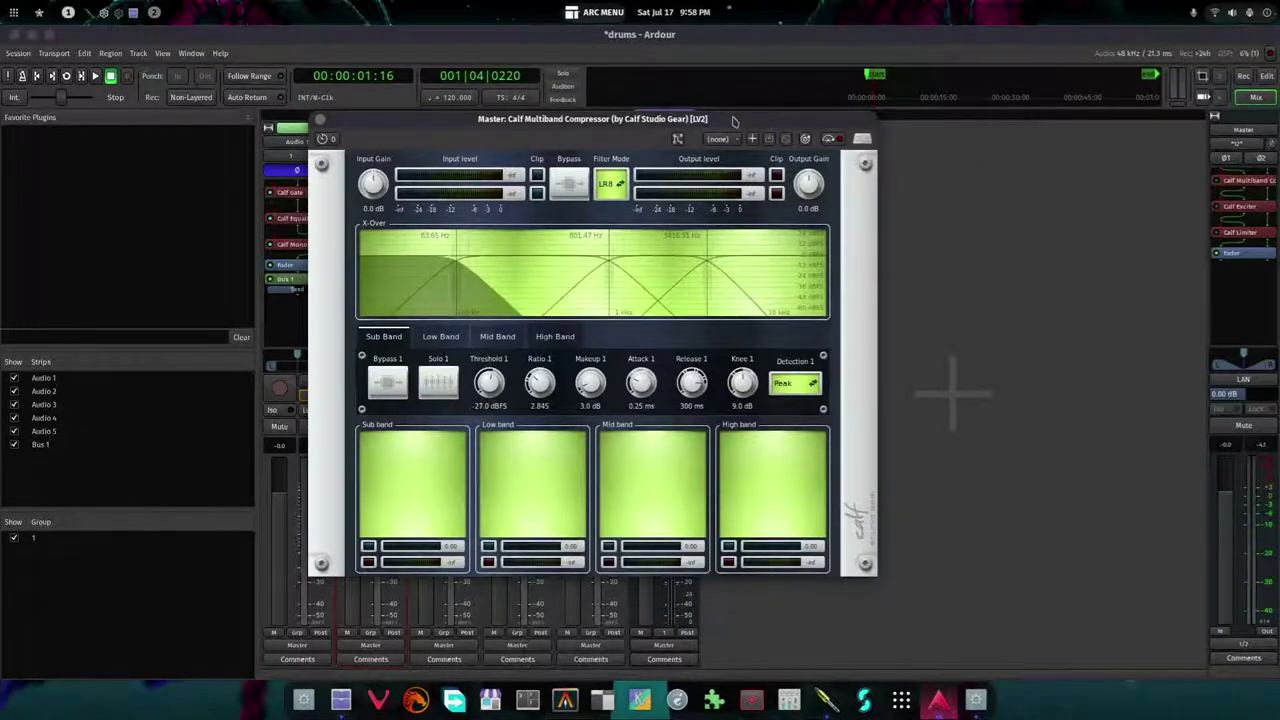
click(321, 120)
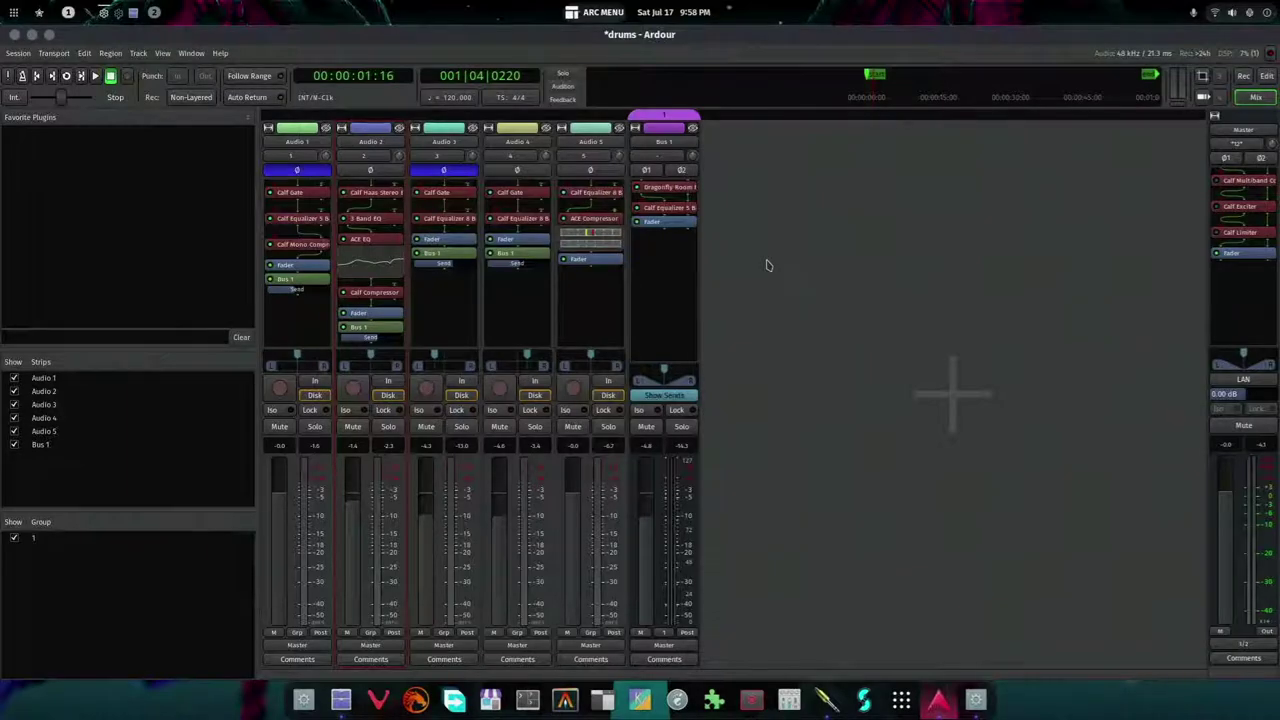
- Switch Ardour from the mixer to the Editor window via the Window menu
click(140, 54)
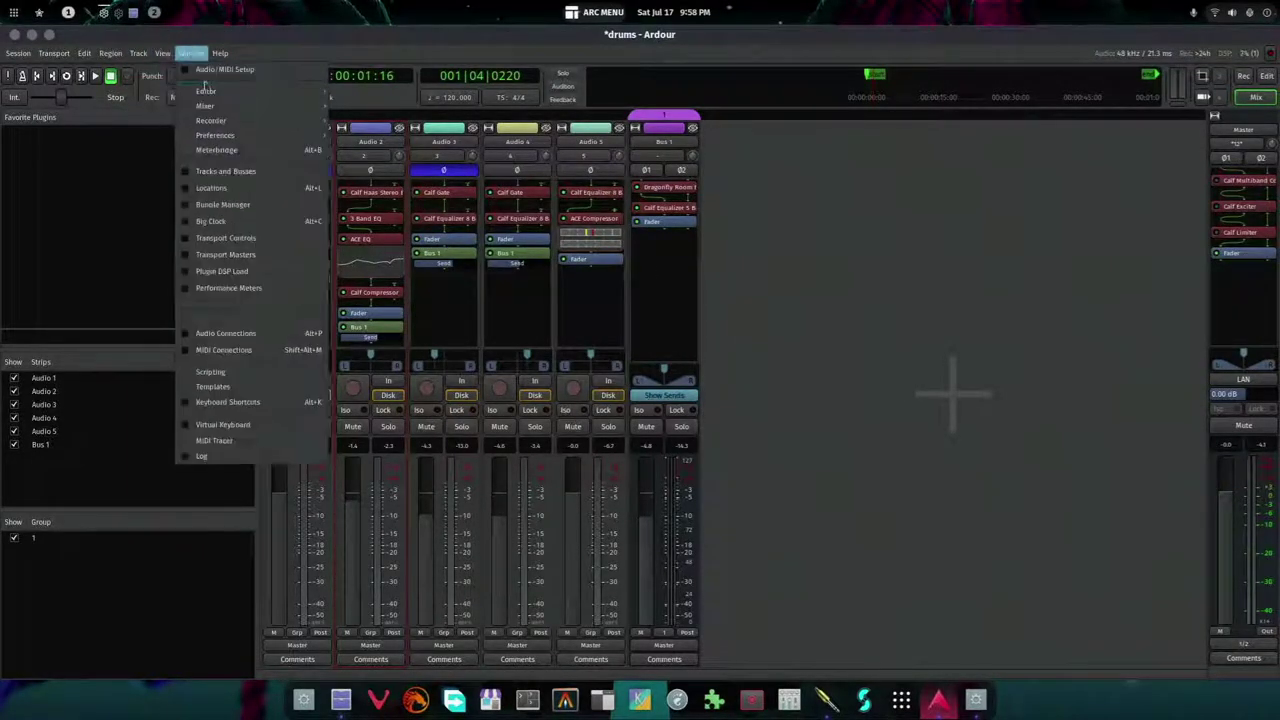
mouse_move(240, 93)
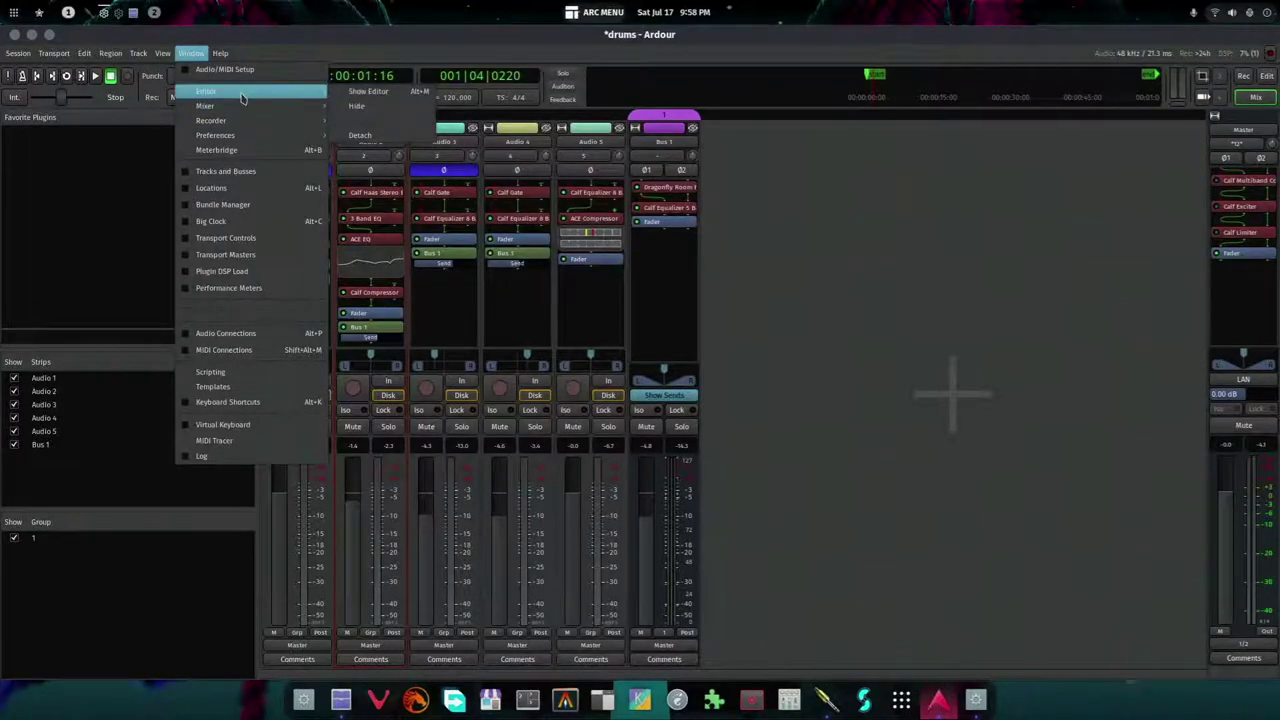
click(351, 98)
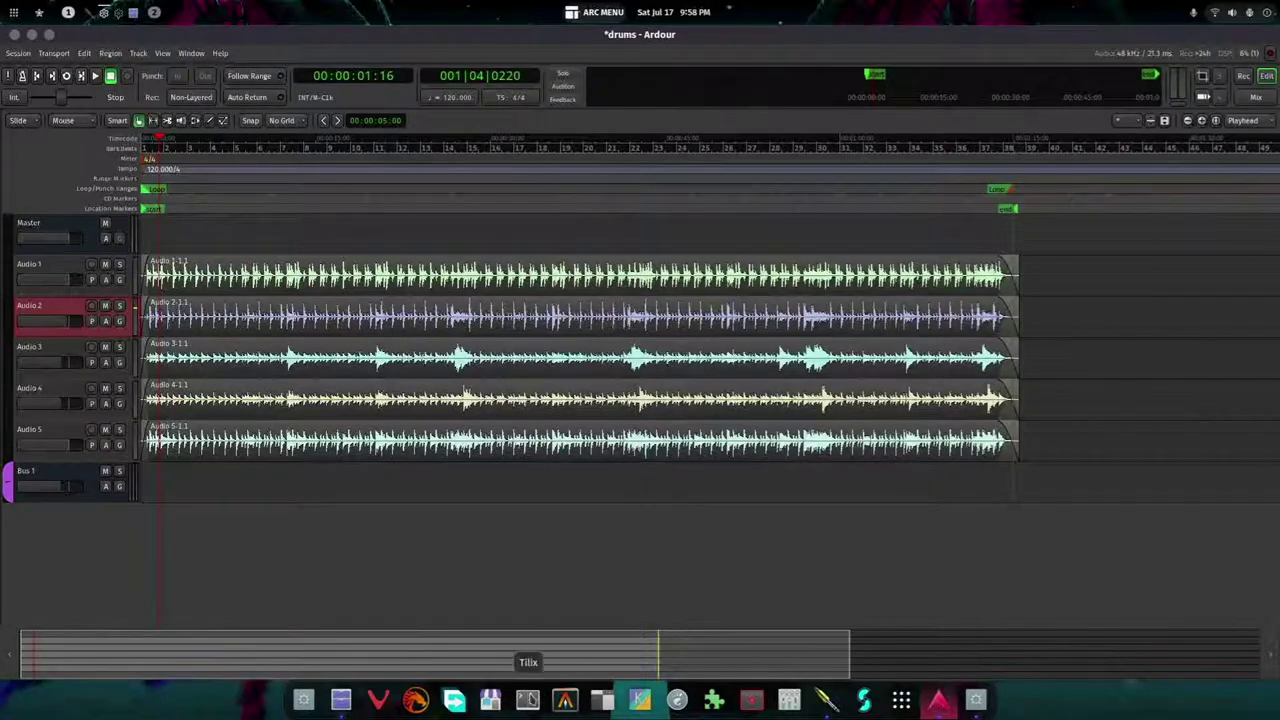
- Launch Studio Controls from the application launcher, then close its window
click(901, 700)
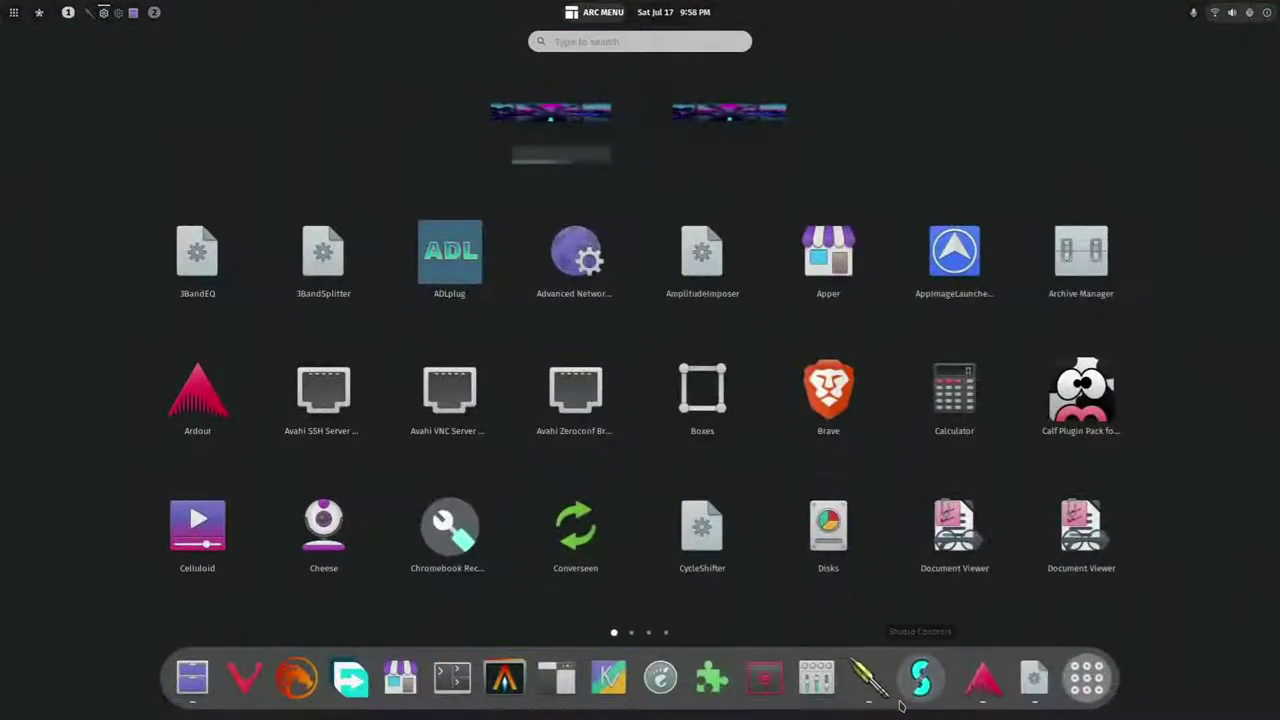
click(900, 704)
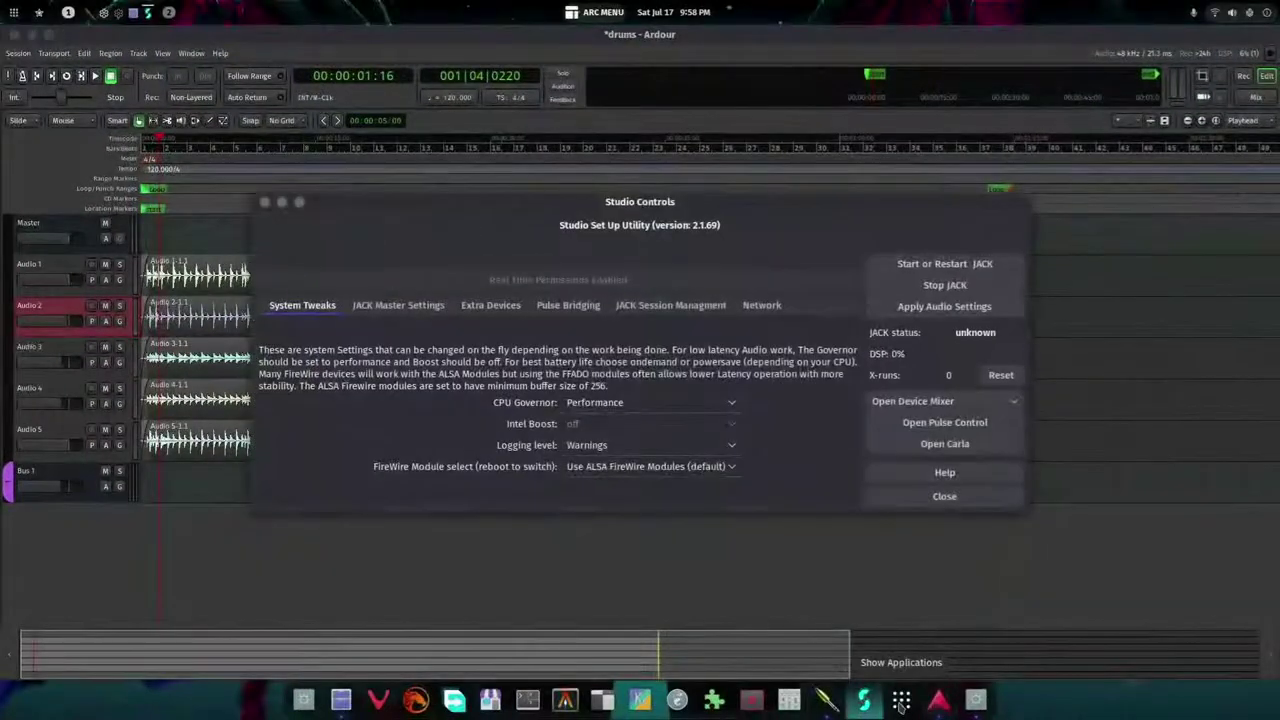
click(264, 201)
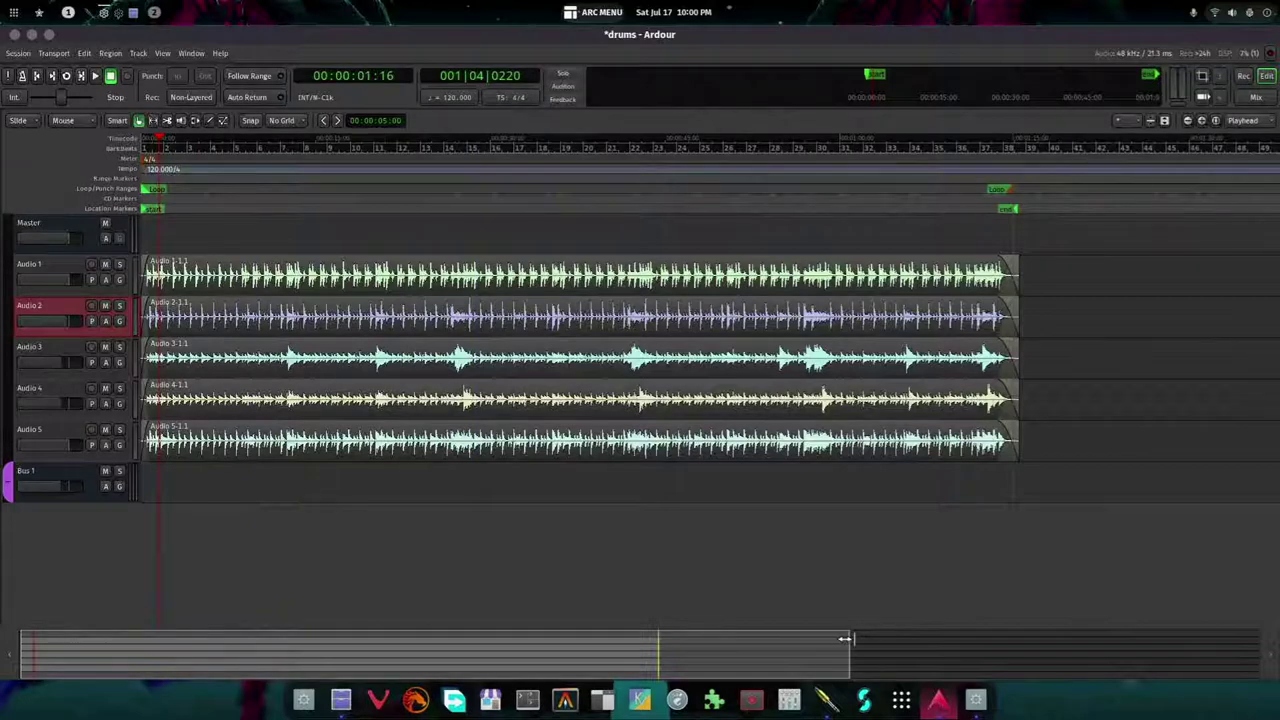
- Zoom the timeline so the drum regions fill the width, then start looped playback
drag(844, 638, 698, 635)
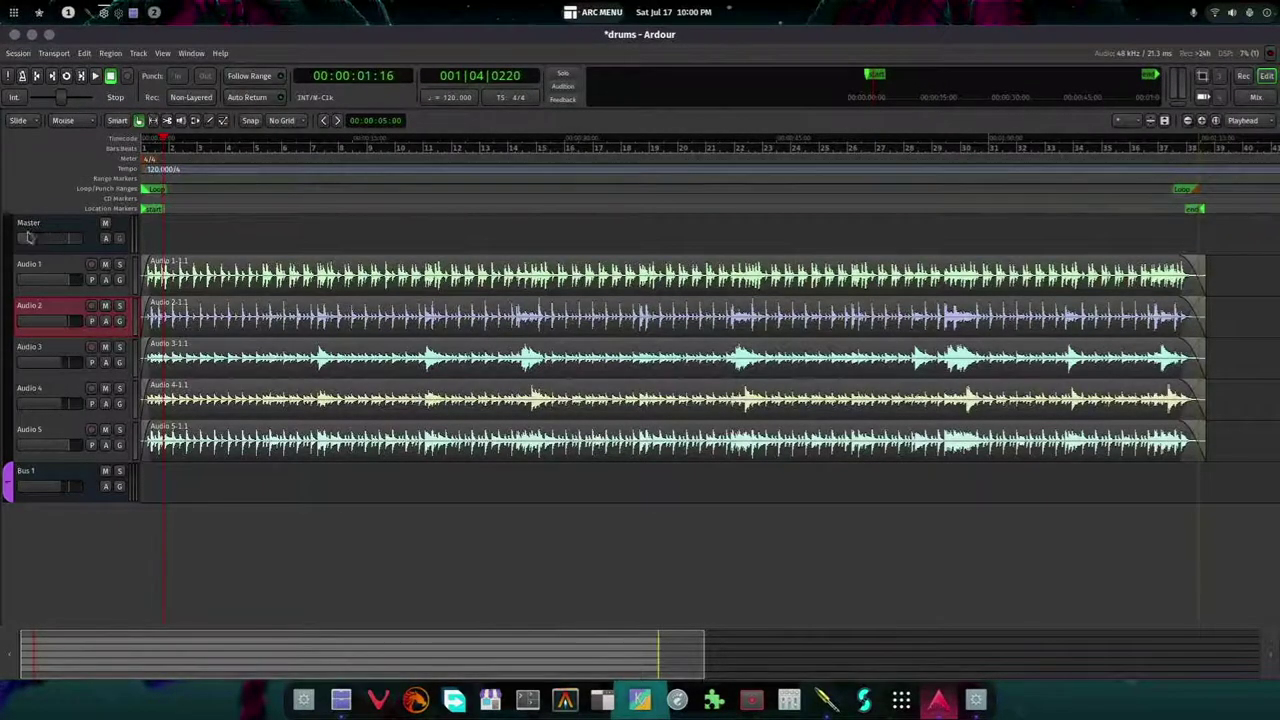
click(66, 77)
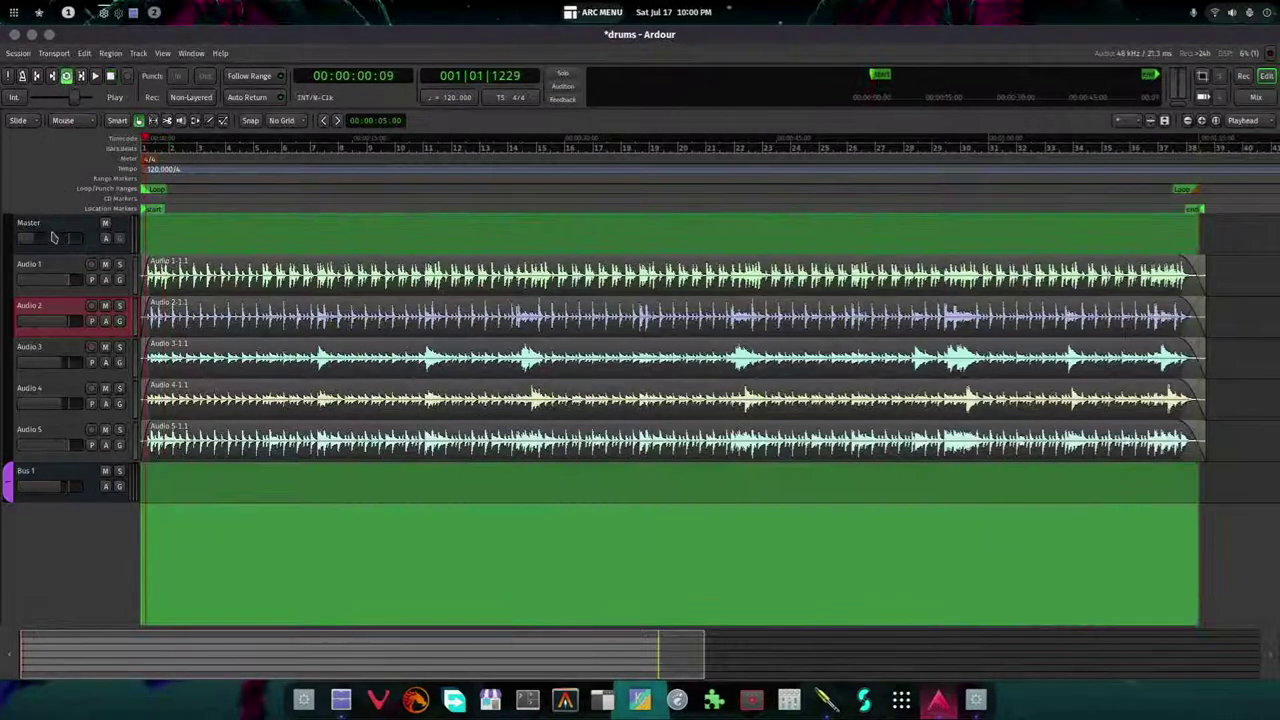
- Select the Master track and bring up the Window menu's Mixer submenu
click(27, 240)
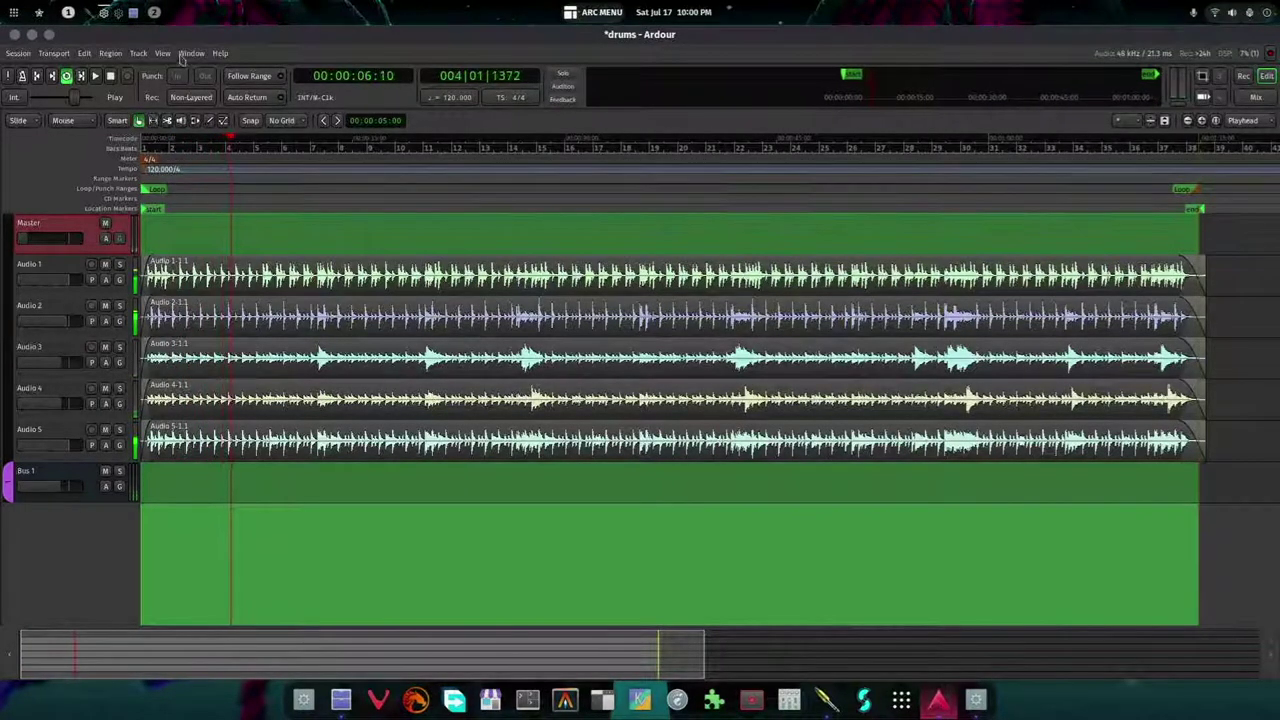
click(189, 53)
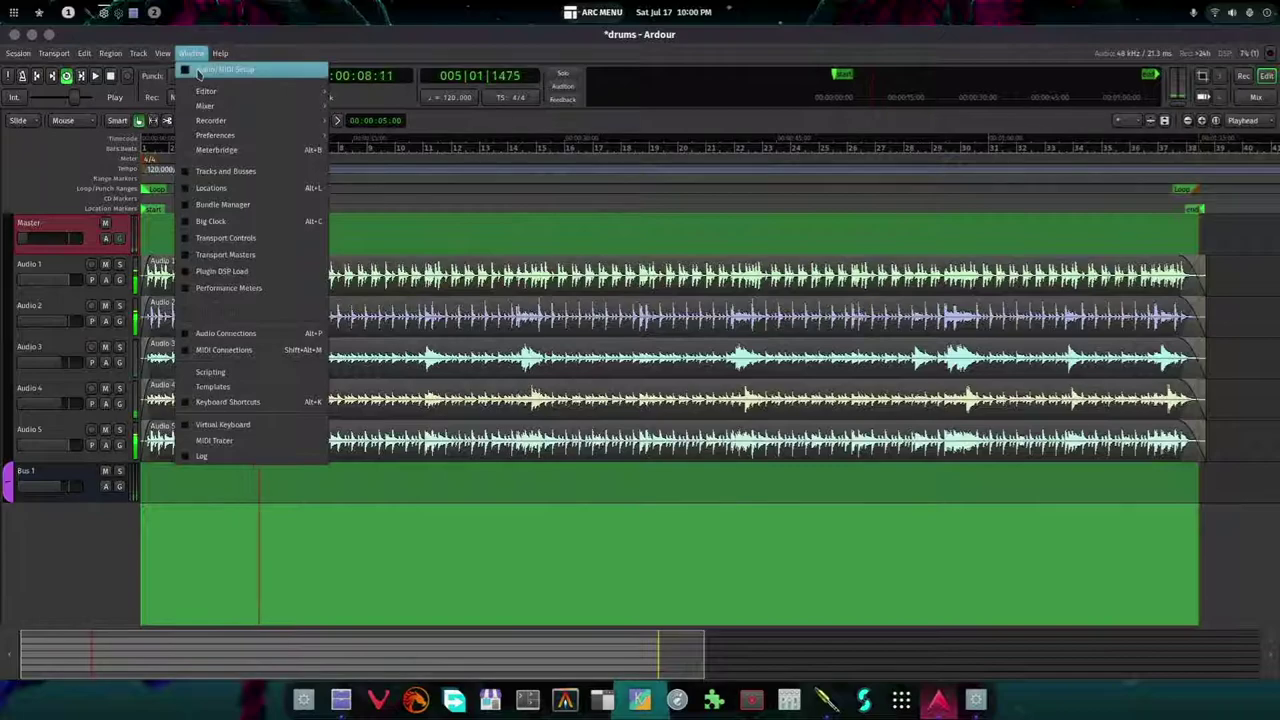
mouse_move(264, 94)
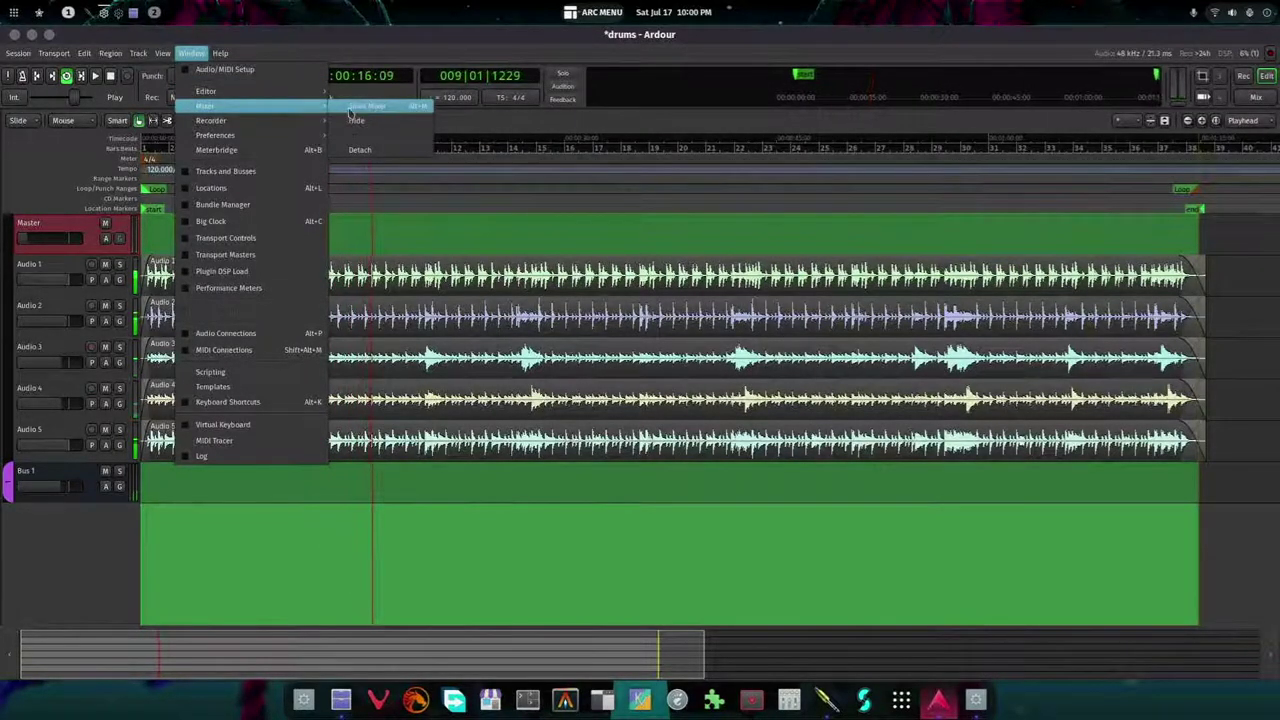
- Show the Mixer window in place of the editor while the drum loop plays
click(352, 107)
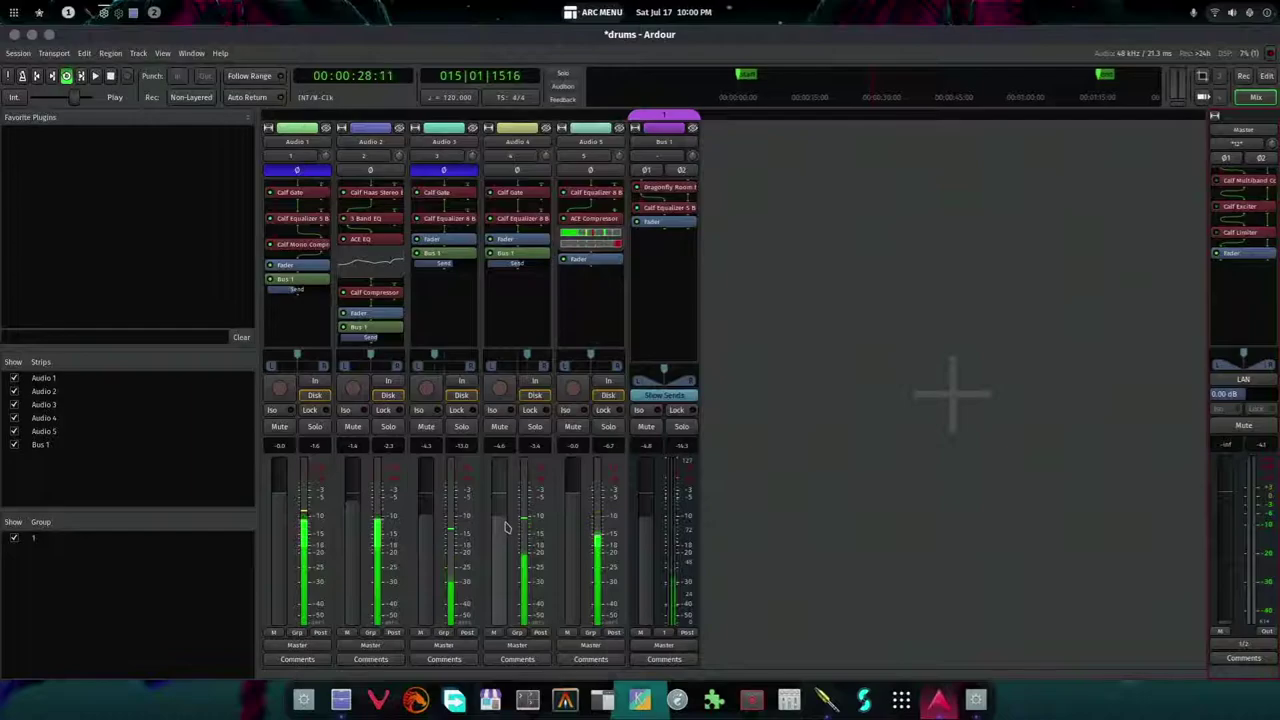
- Show the Recorder window with the five drum tracks and 18 audio input strips
click(191, 54)
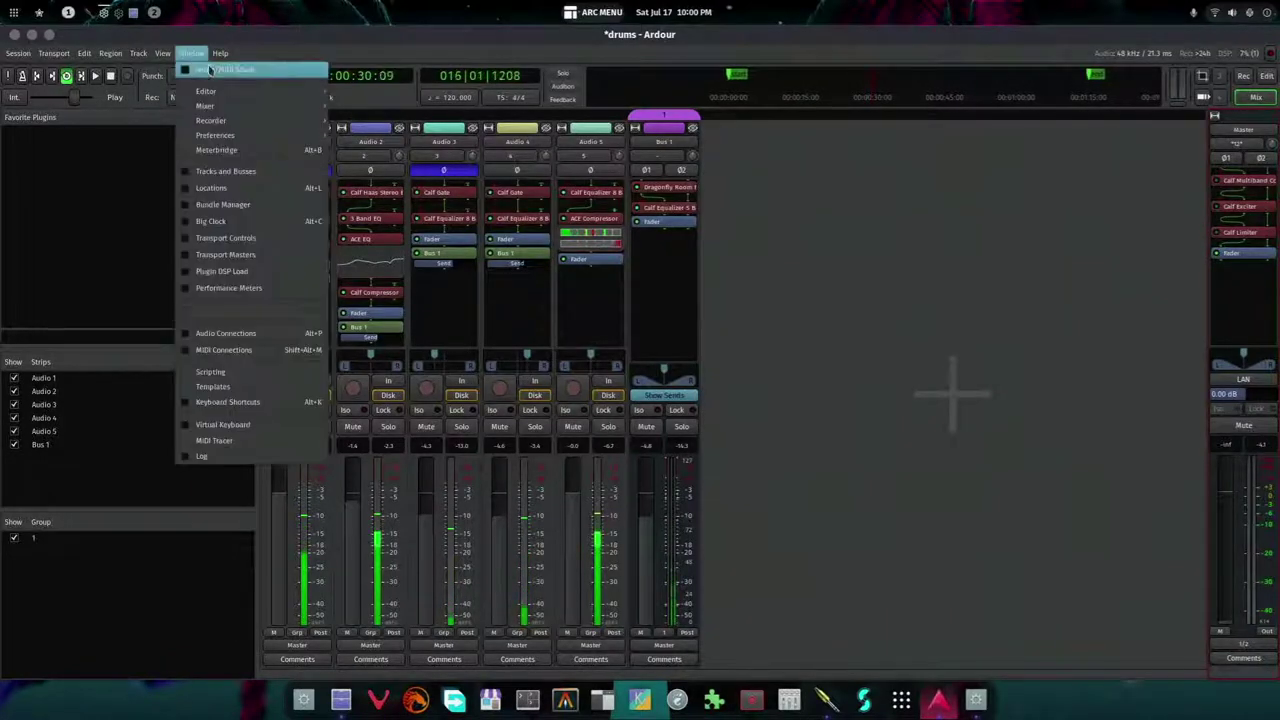
mouse_move(320, 120)
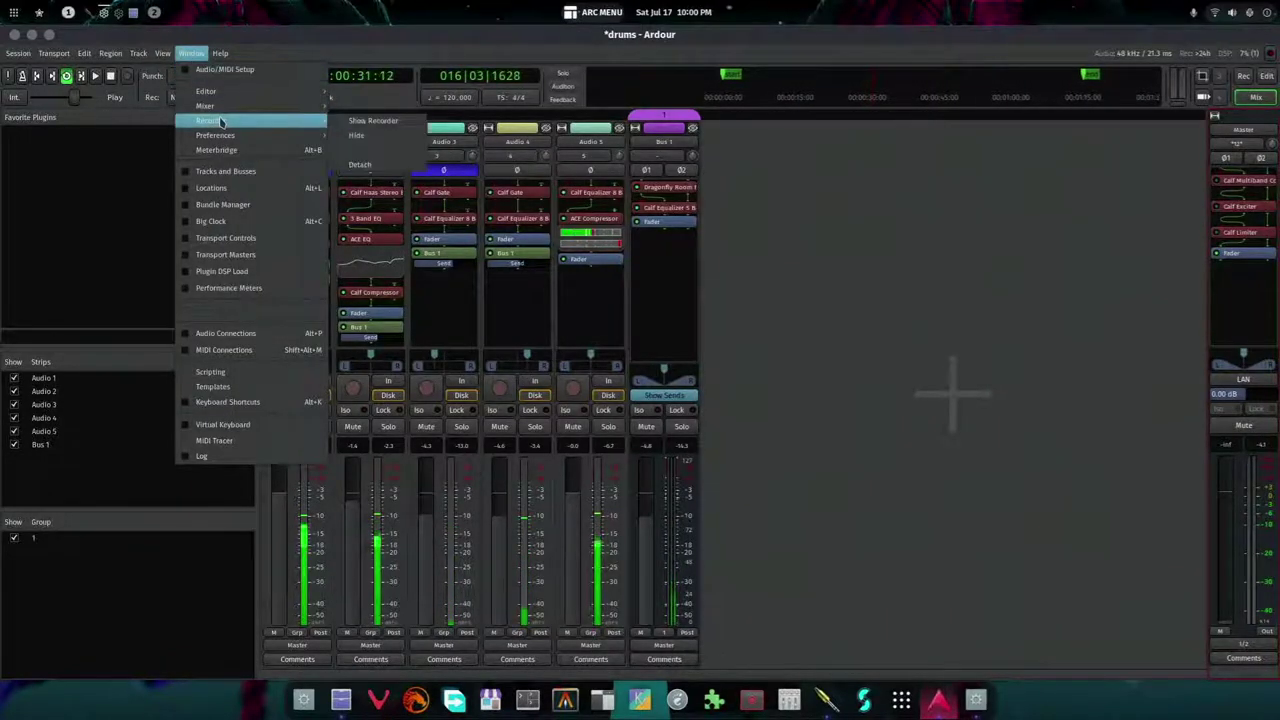
click(365, 120)
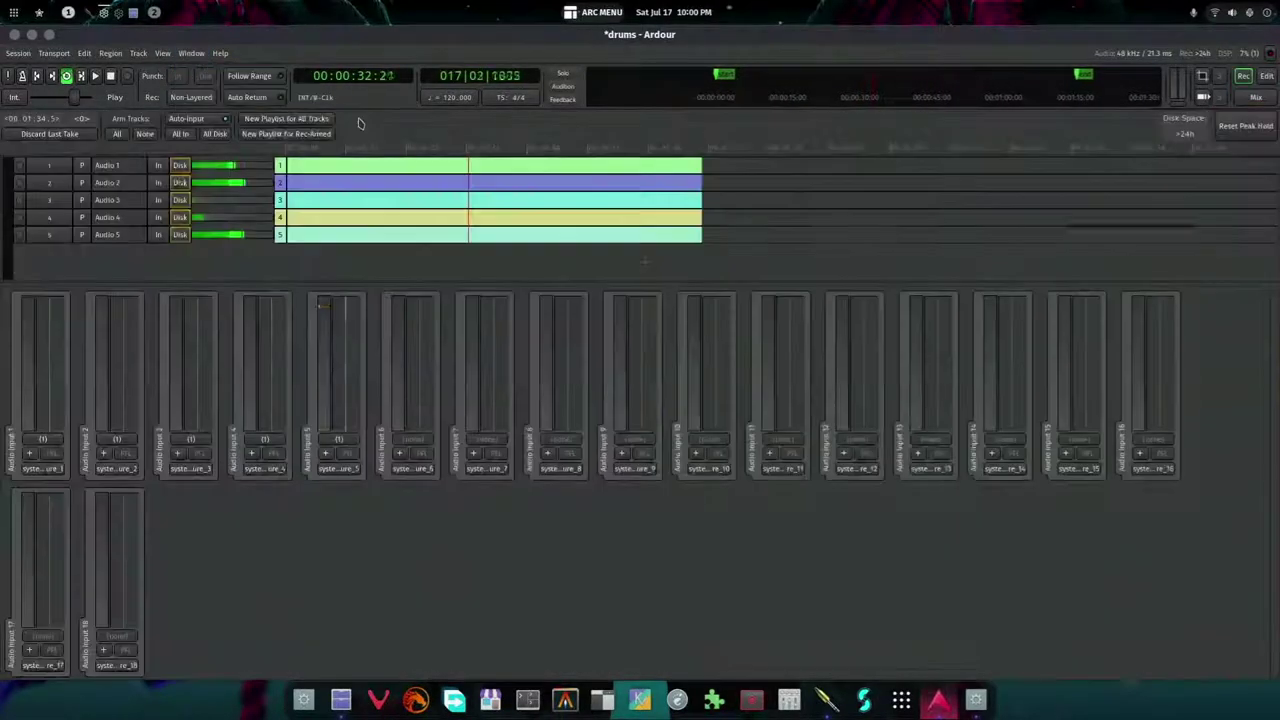
- Show the Mixer window again in place of the Recorder
click(191, 53)
mouse_move(310, 98)
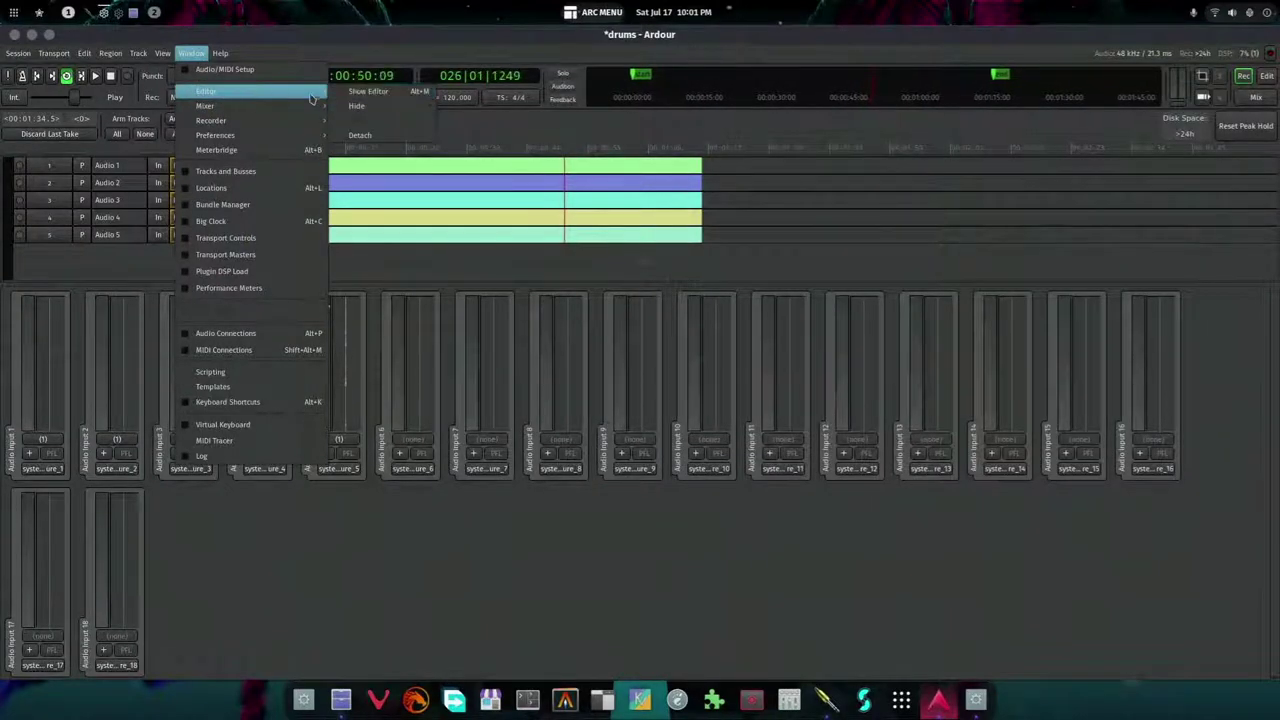
click(370, 105)
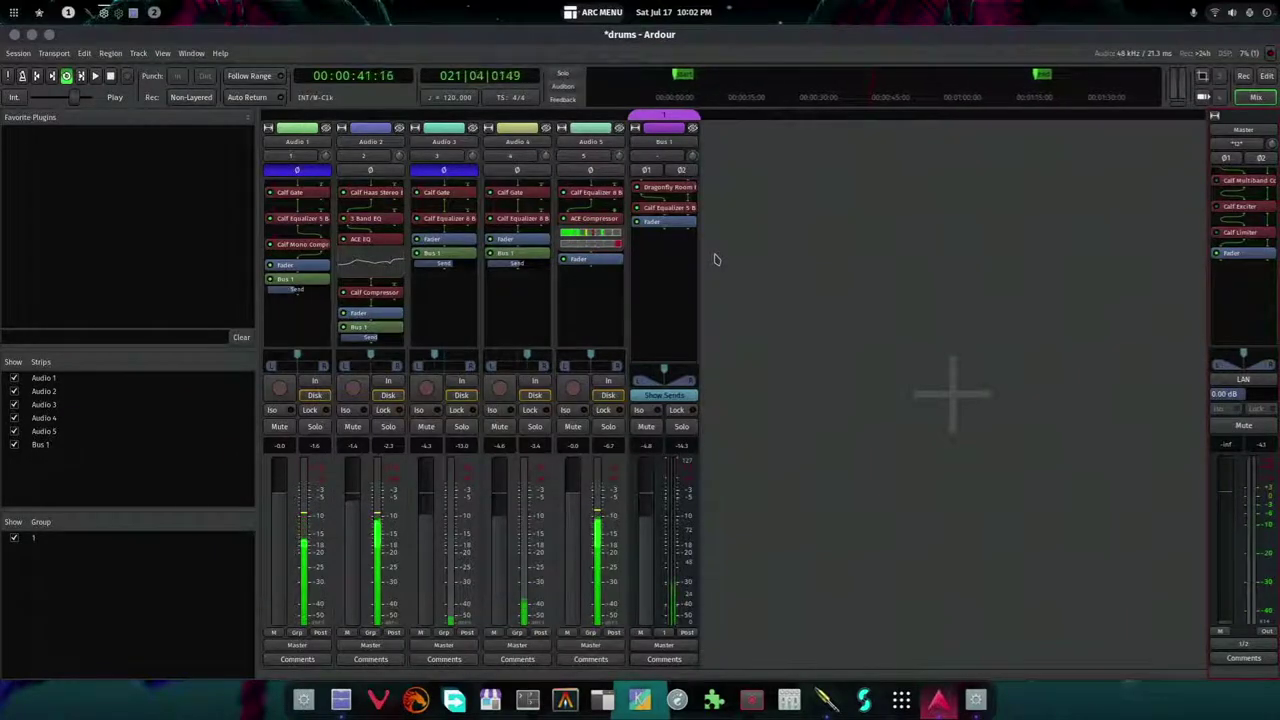
- Raise the QjackCtl window over Ardour's mixer, with JACK reported as Started
click(826, 698)
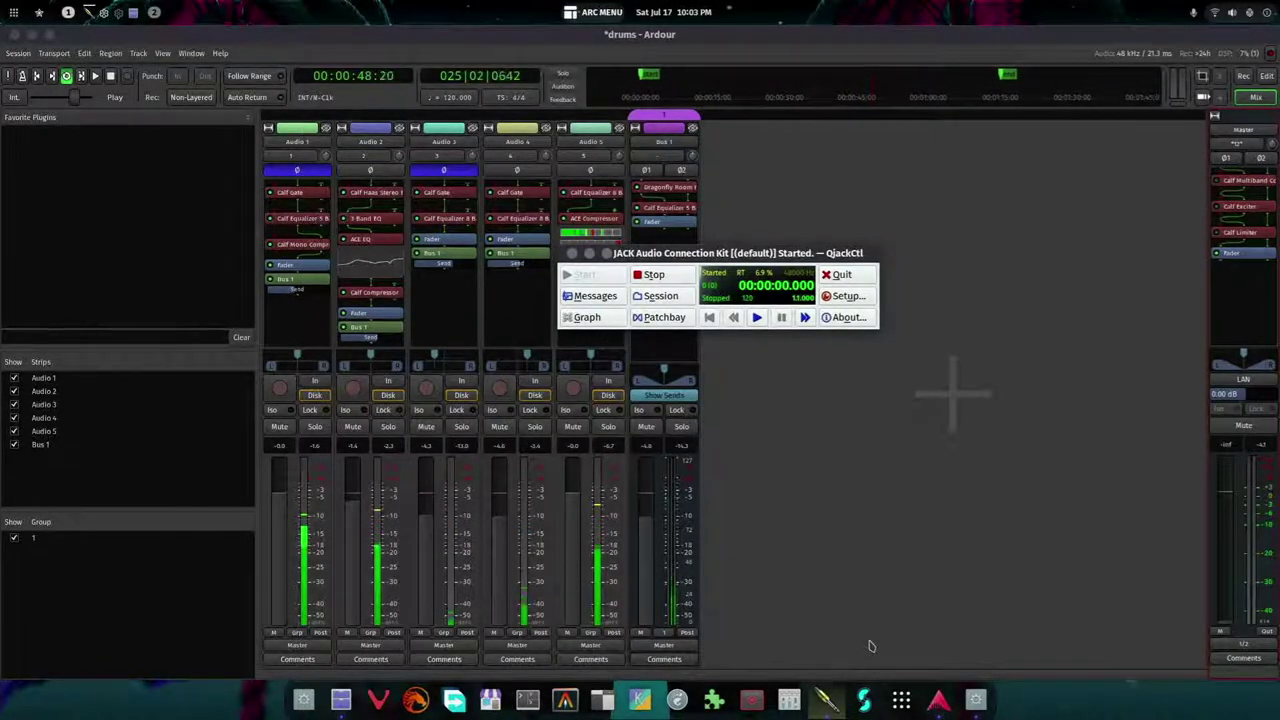
- Move QjackCtl aside and open its Setup dialog: alsa driver, hw:X18XR18, 48000 Hz
drag(763, 255, 541, 232)
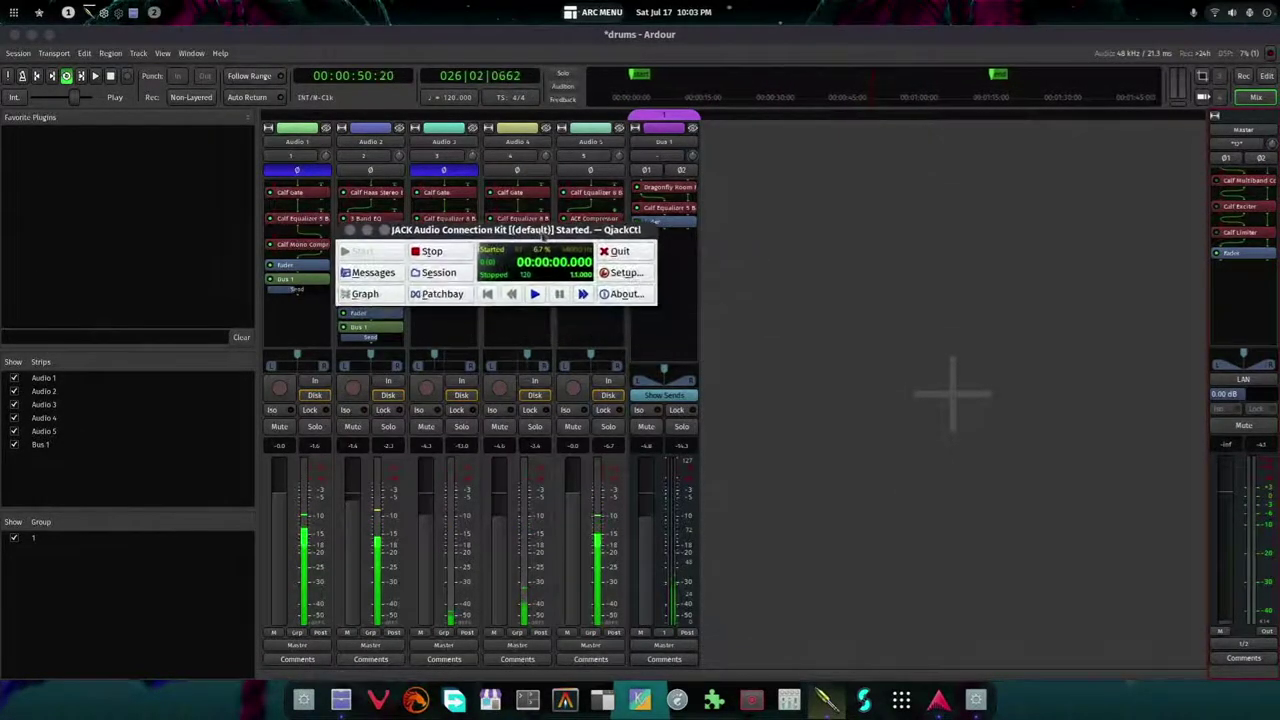
click(616, 276)
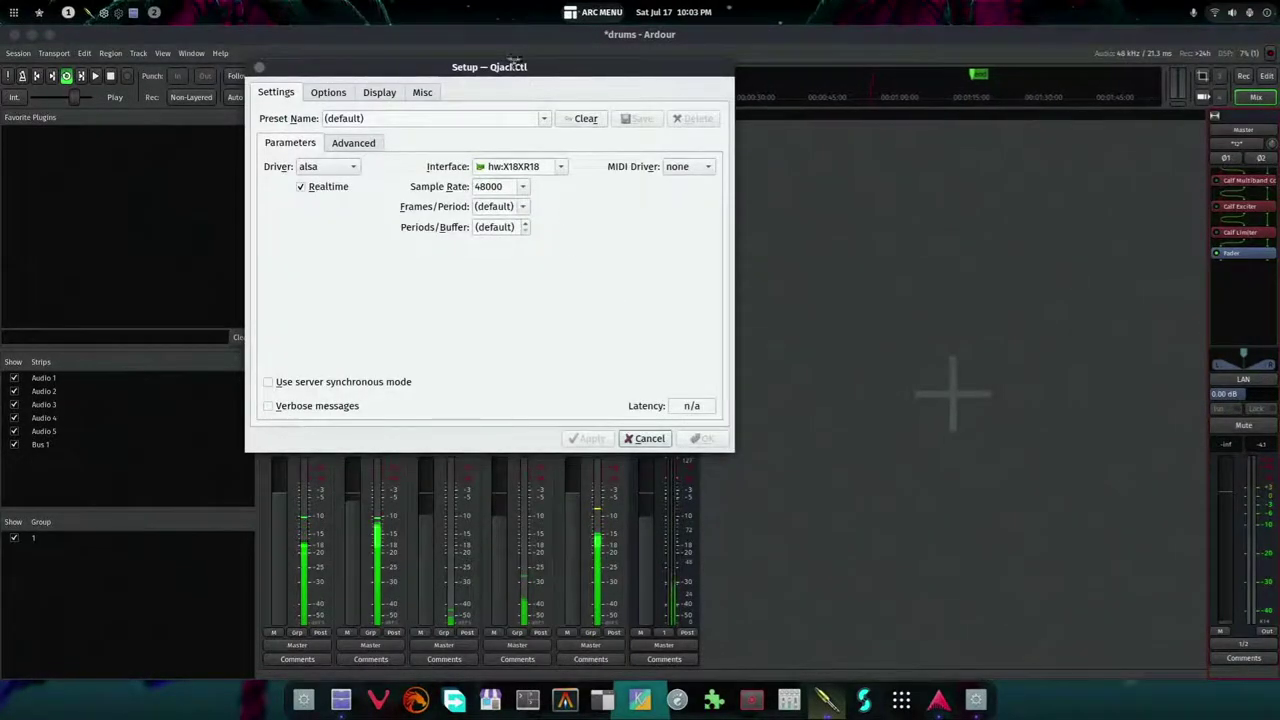
drag(512, 66, 945, 147)
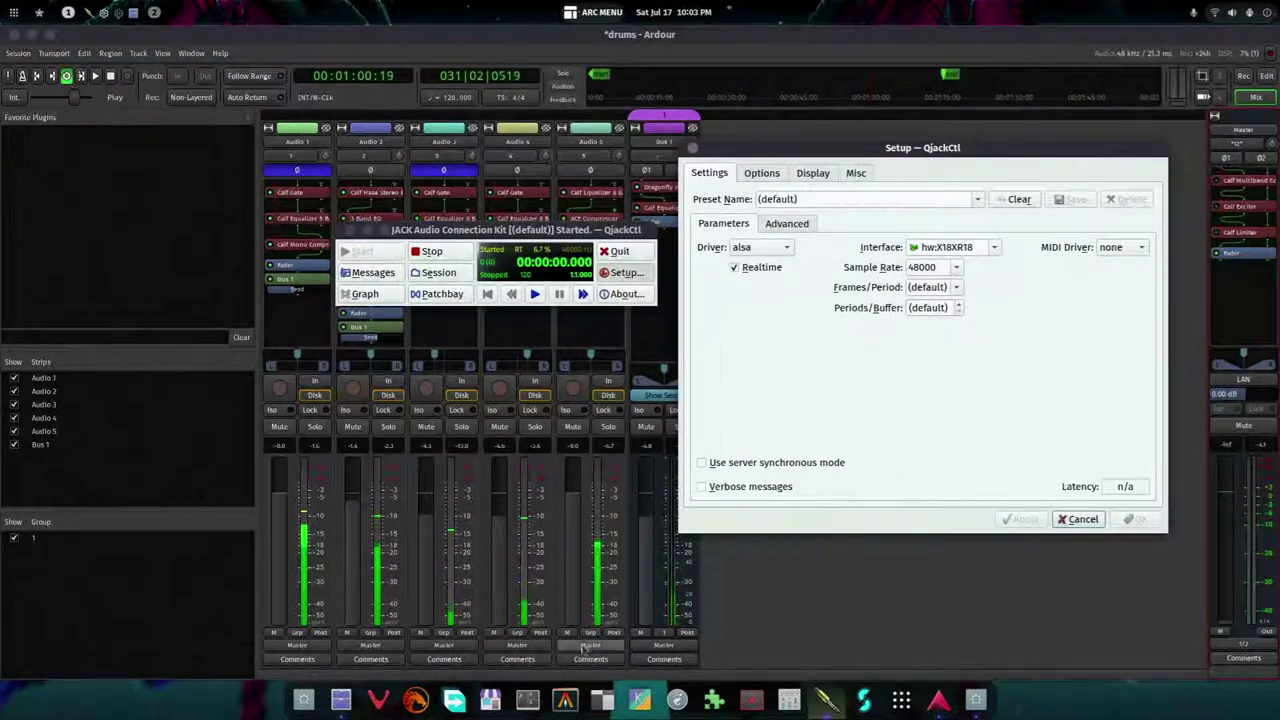
- Launch qjackctl from an Alacritty terminal and move the QjackCtl window right and down
click(565, 698)
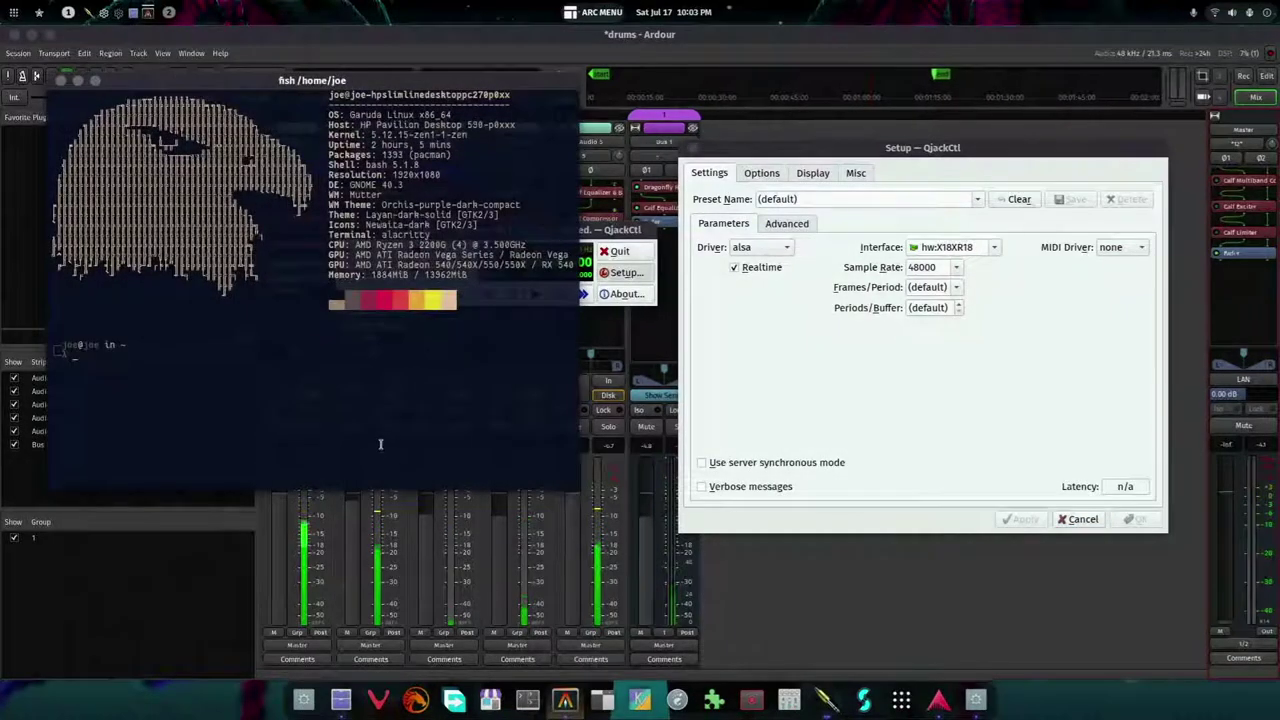
text(qjackctl)
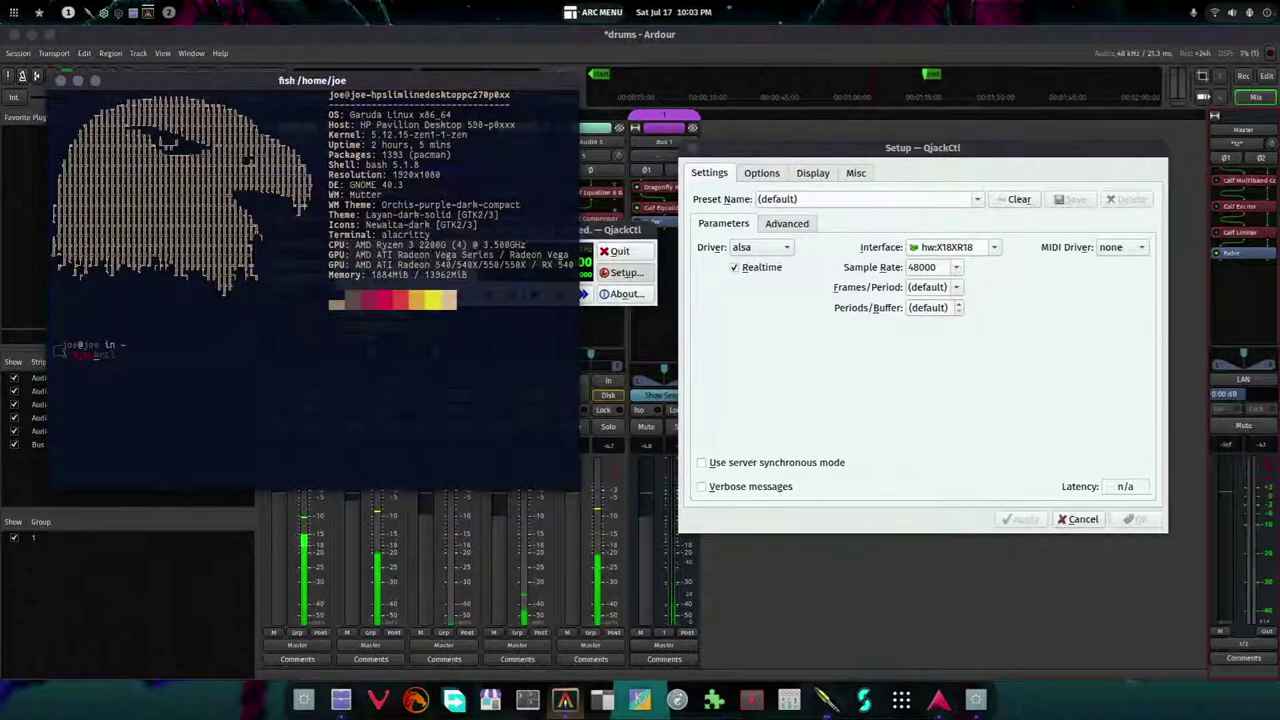
key(Right)
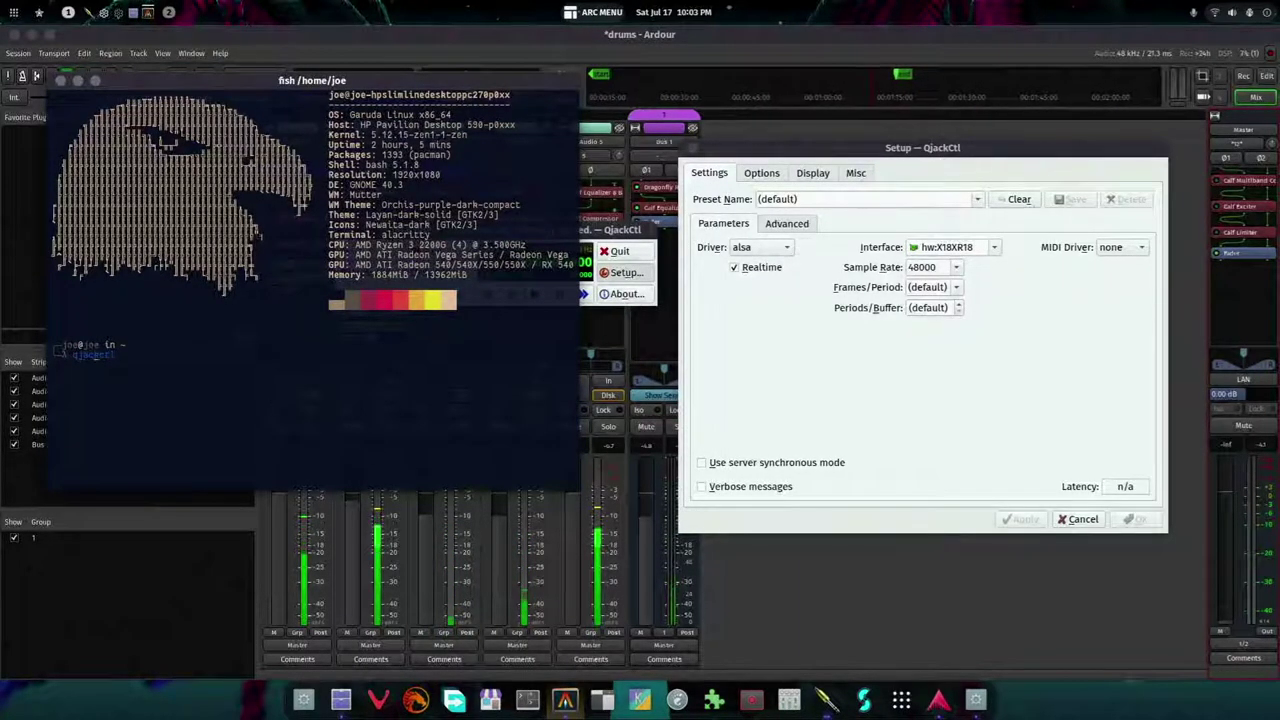
key(Return)
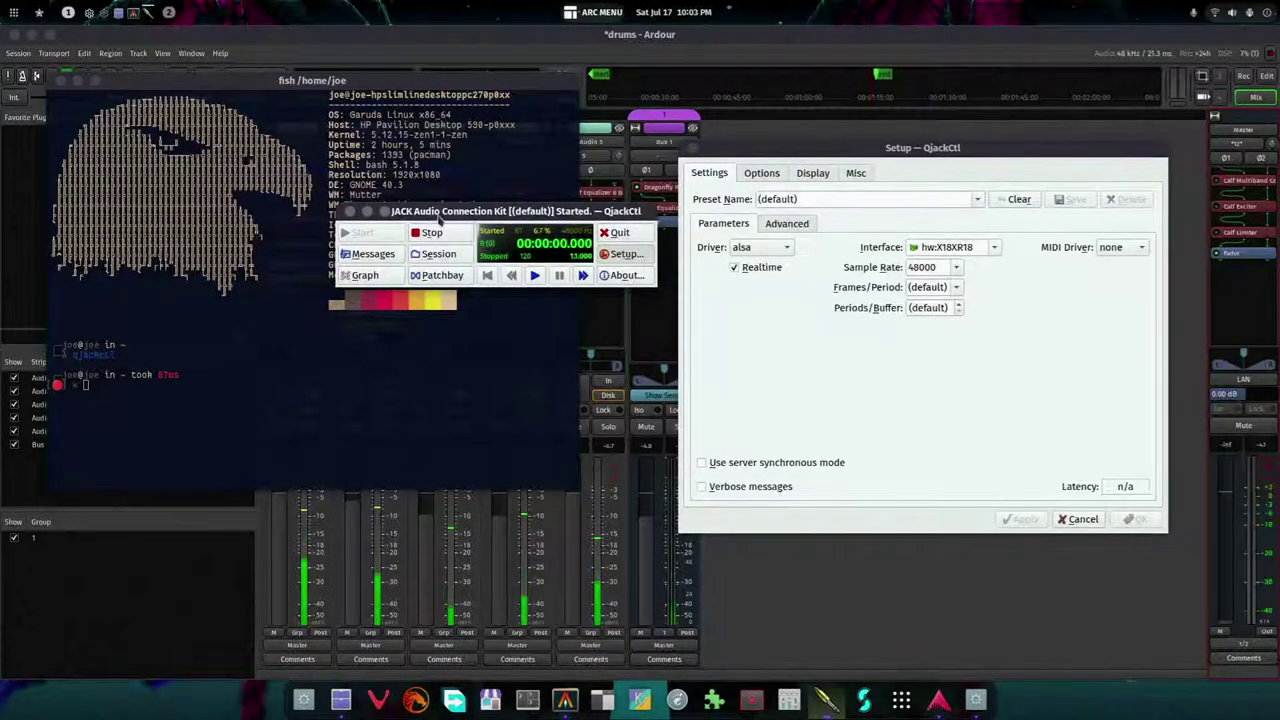
drag(415, 212, 621, 238)
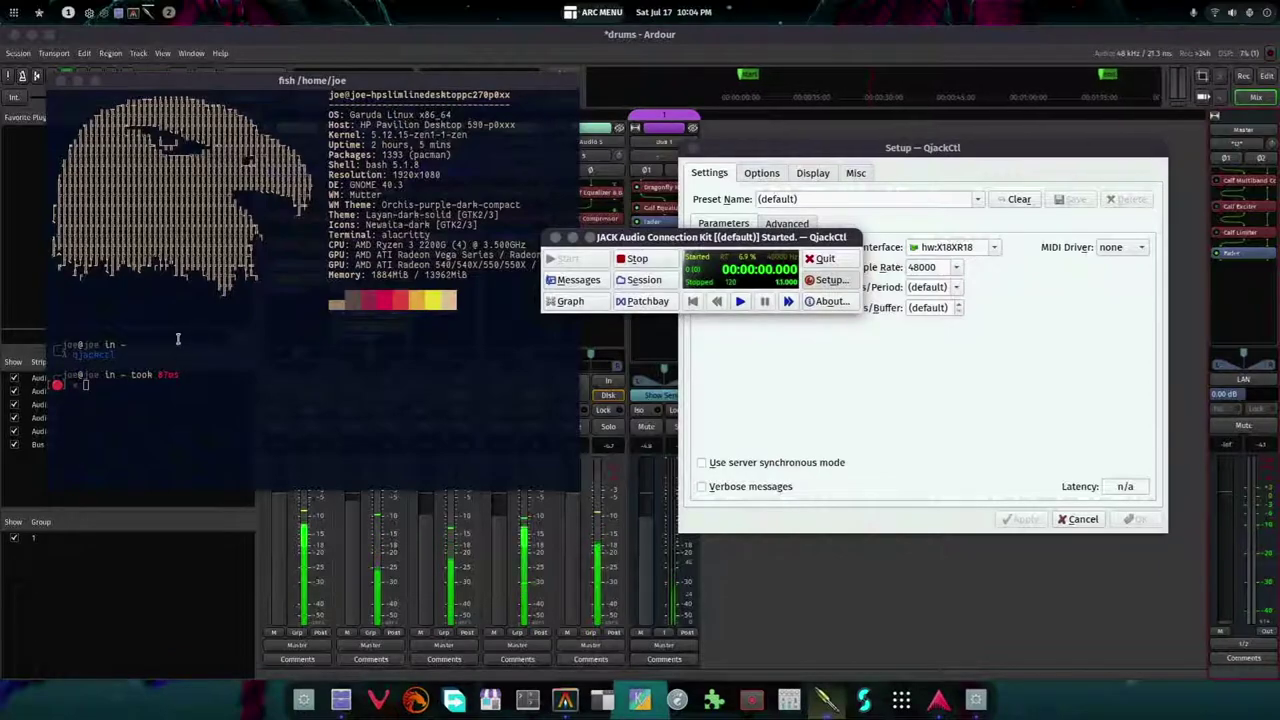
- Close the Alacritty terminal with the exit command
click(187, 336)
text(c)
key(Return)
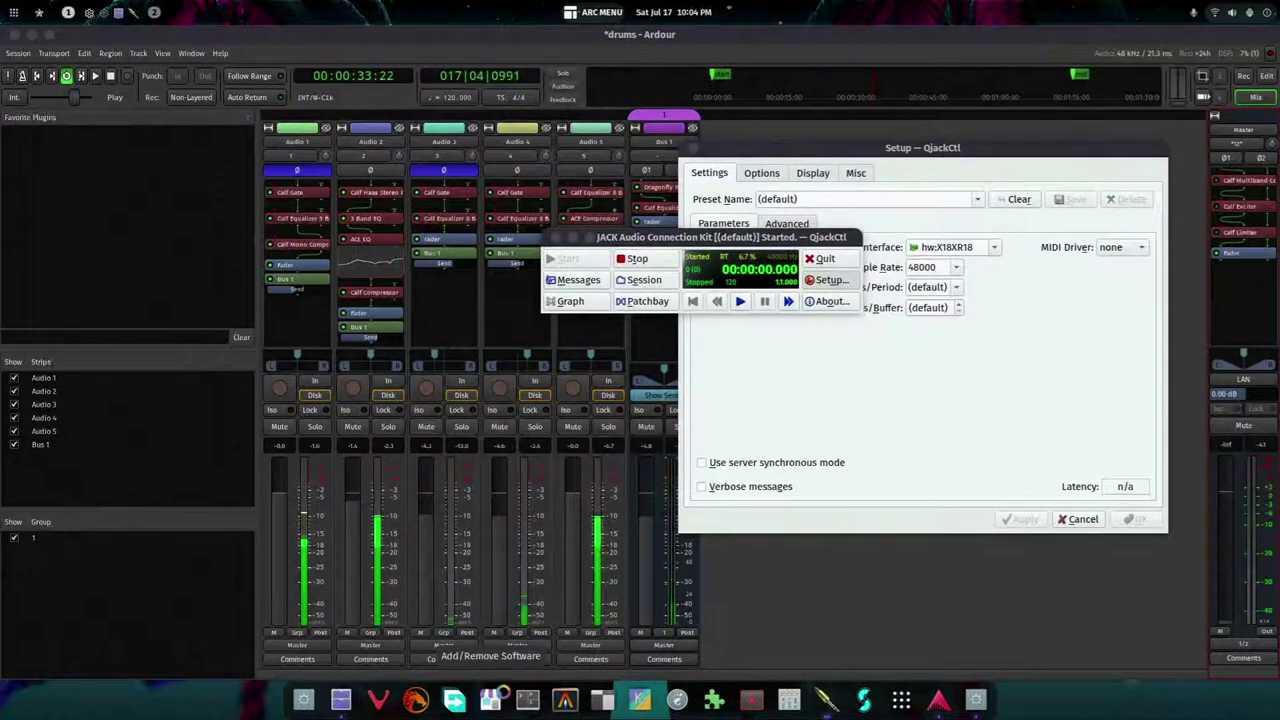
- Search Pamac for 'jack' and scroll down to the installed qjackctl and Calf packages
click(490, 699)
click(109, 40)
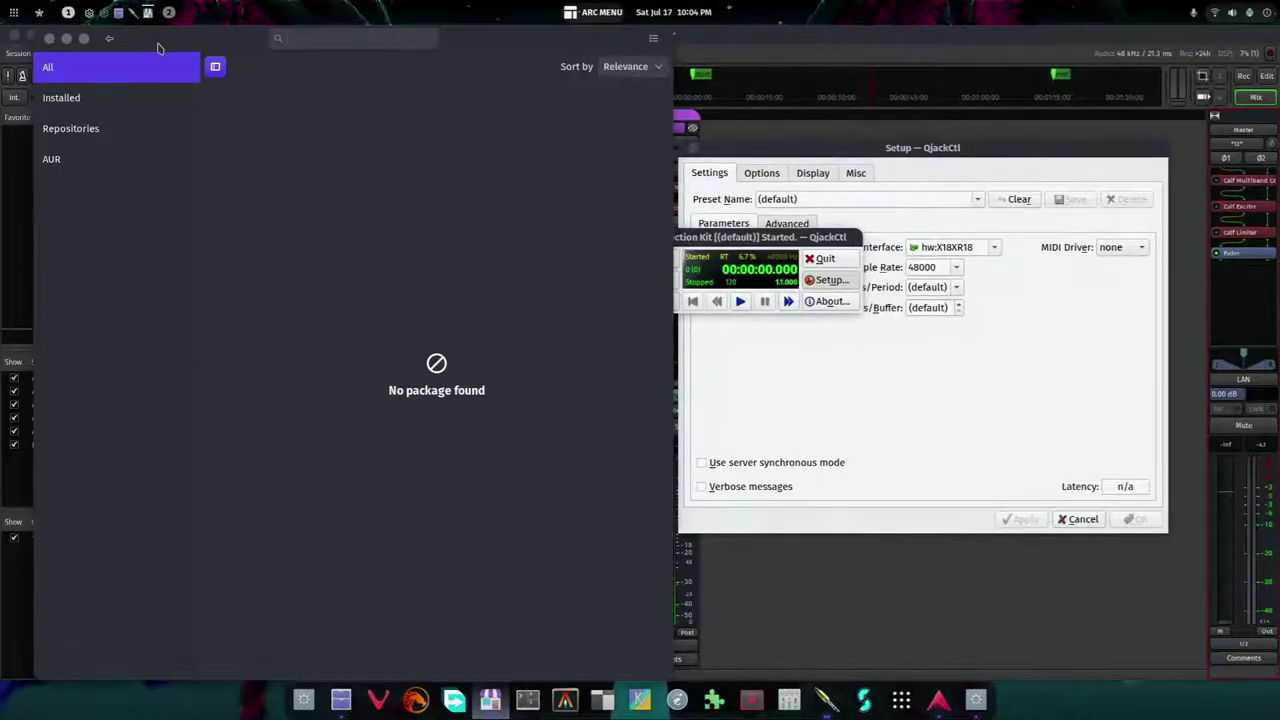
text(ia)
text(ck)
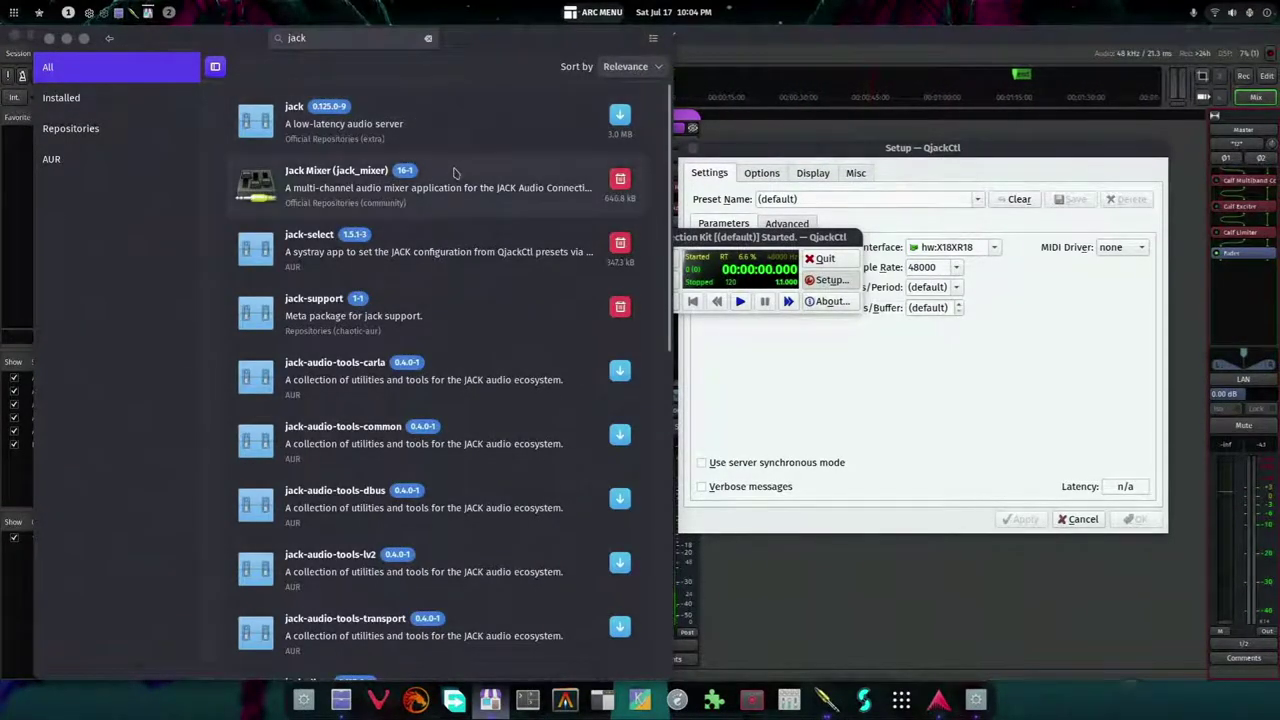
scroll(448, 443, down, 5)
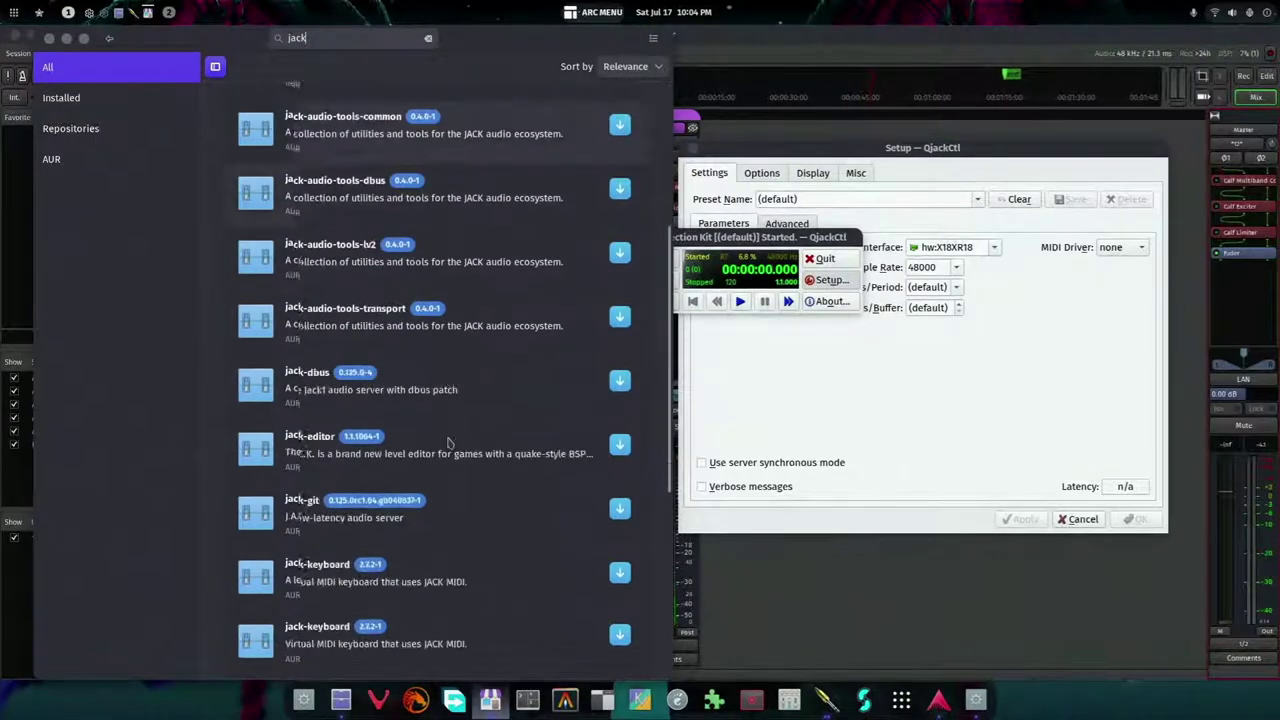
scroll(448, 443, down, 20)
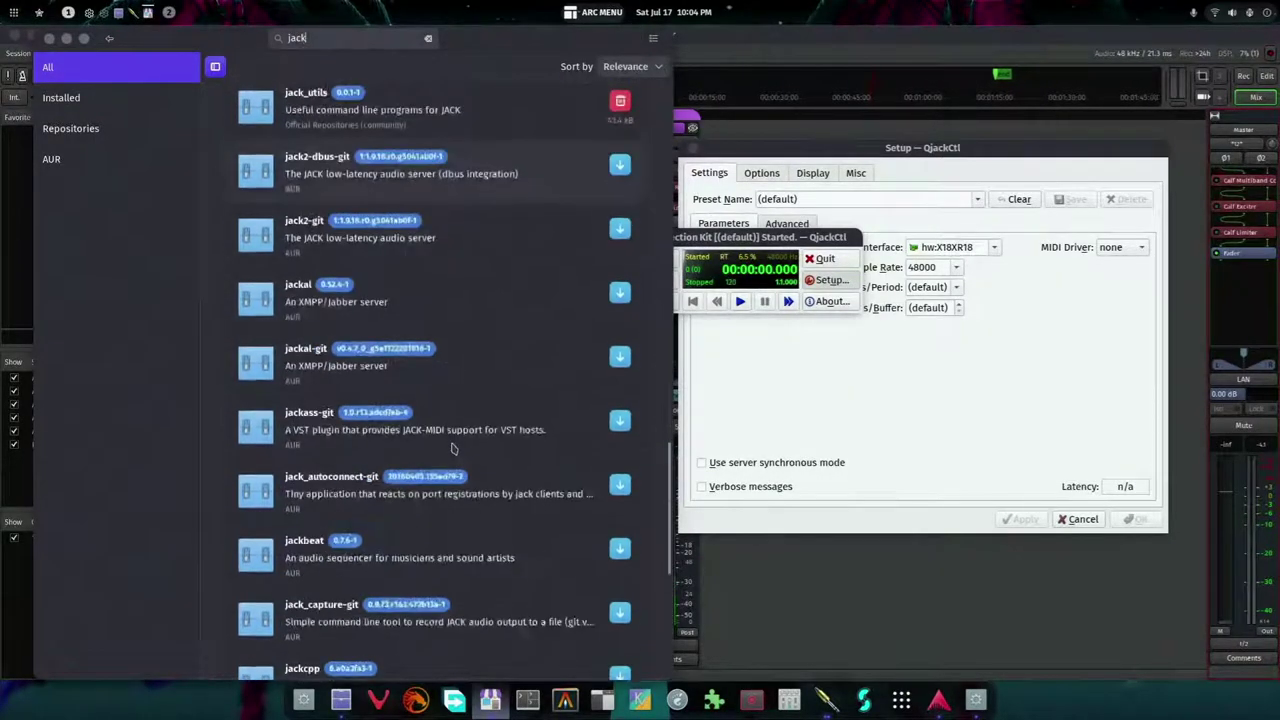
scroll(451, 449, down, 20)
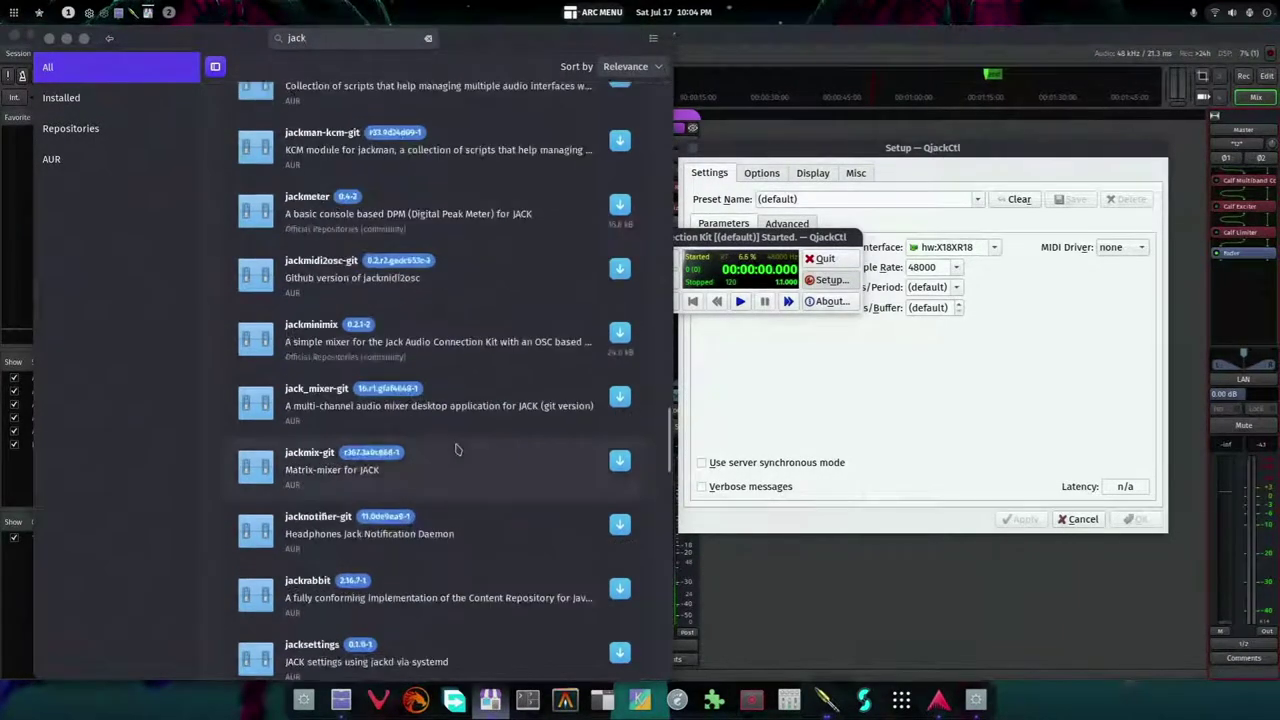
scroll(456, 449, down, 10)
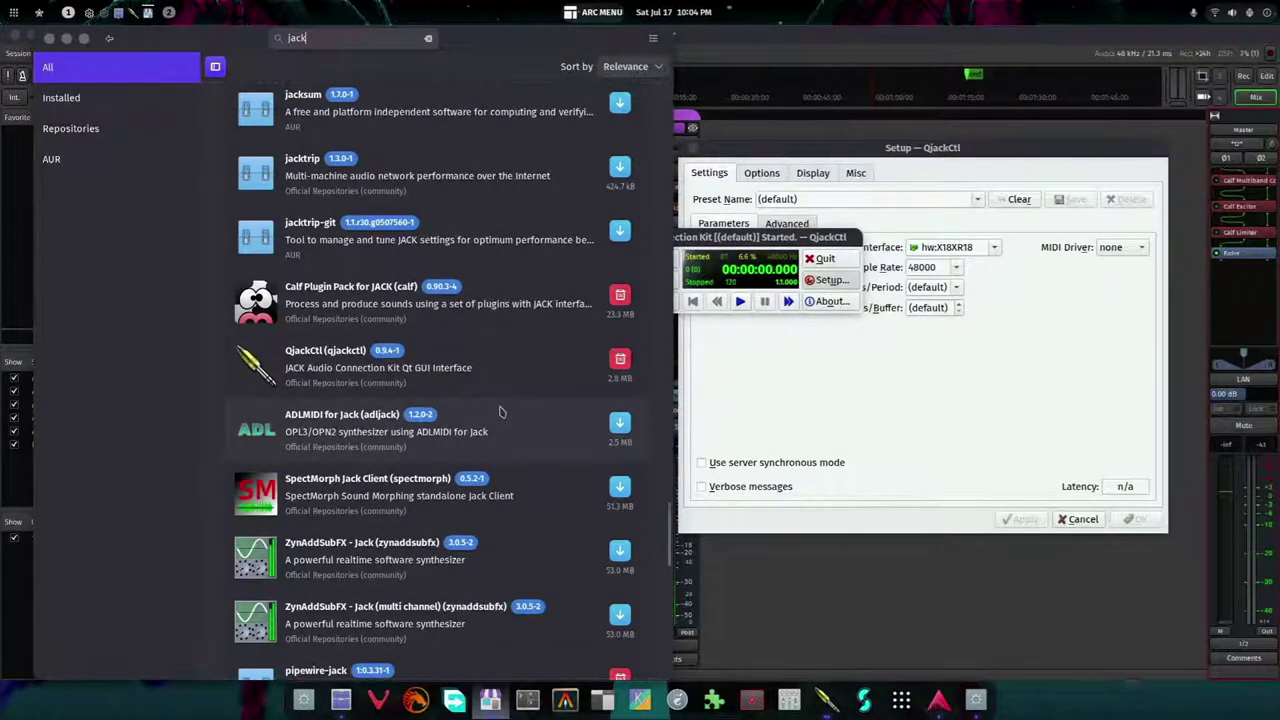
scroll(500, 415, down, 3)
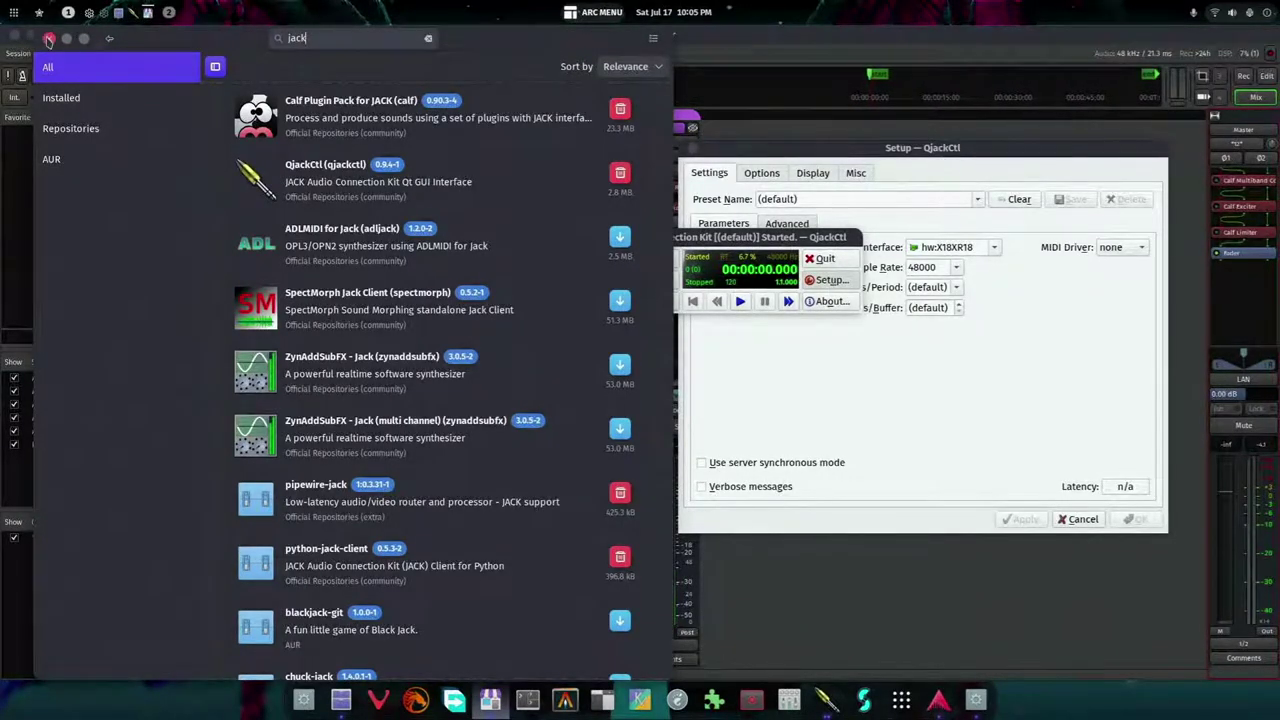
- Close Pamac, briefly raise QjackCtl, and return Ardour's drums mixer to the front
click(48, 40)
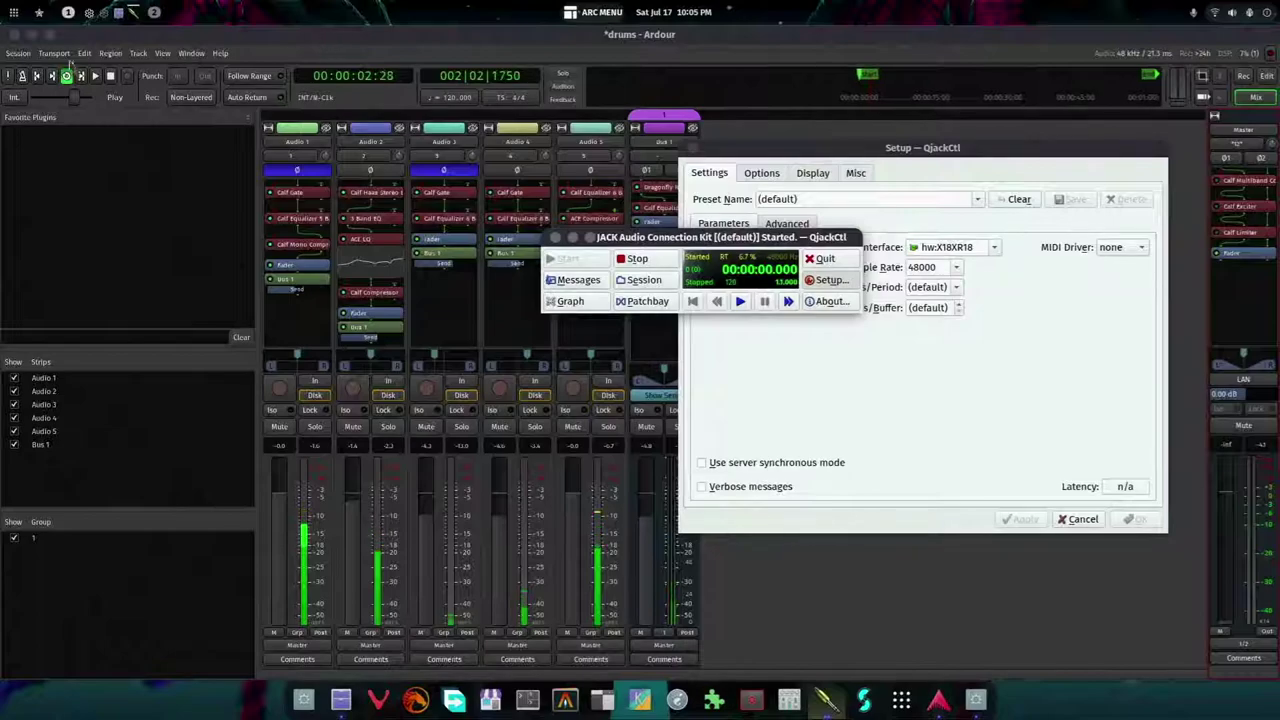
click(110, 76)
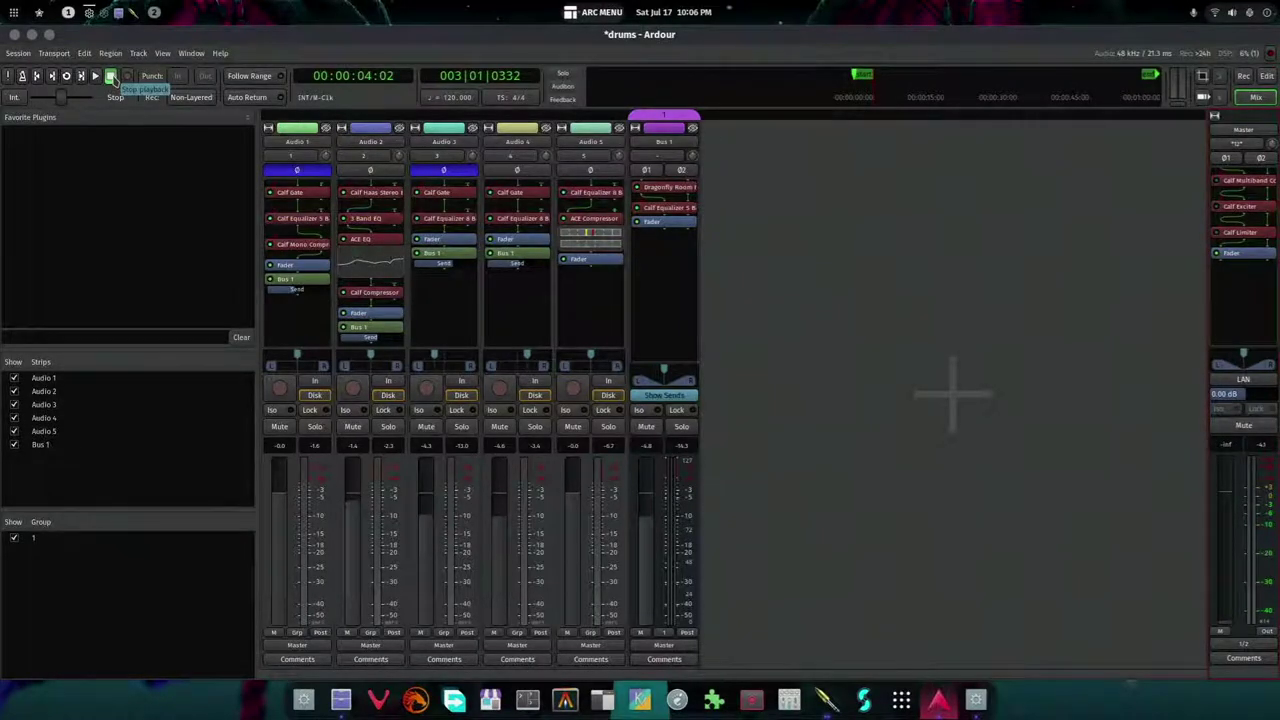
click(826, 706)
click(845, 625)
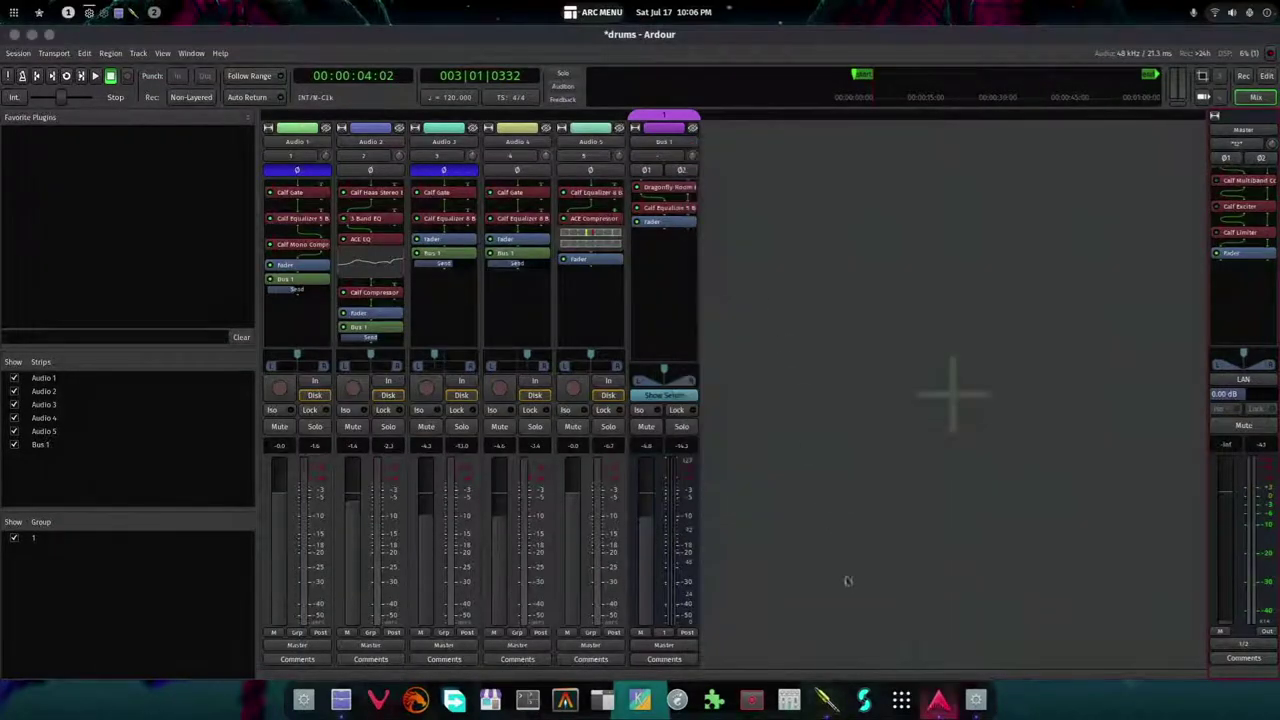
click(826, 700)
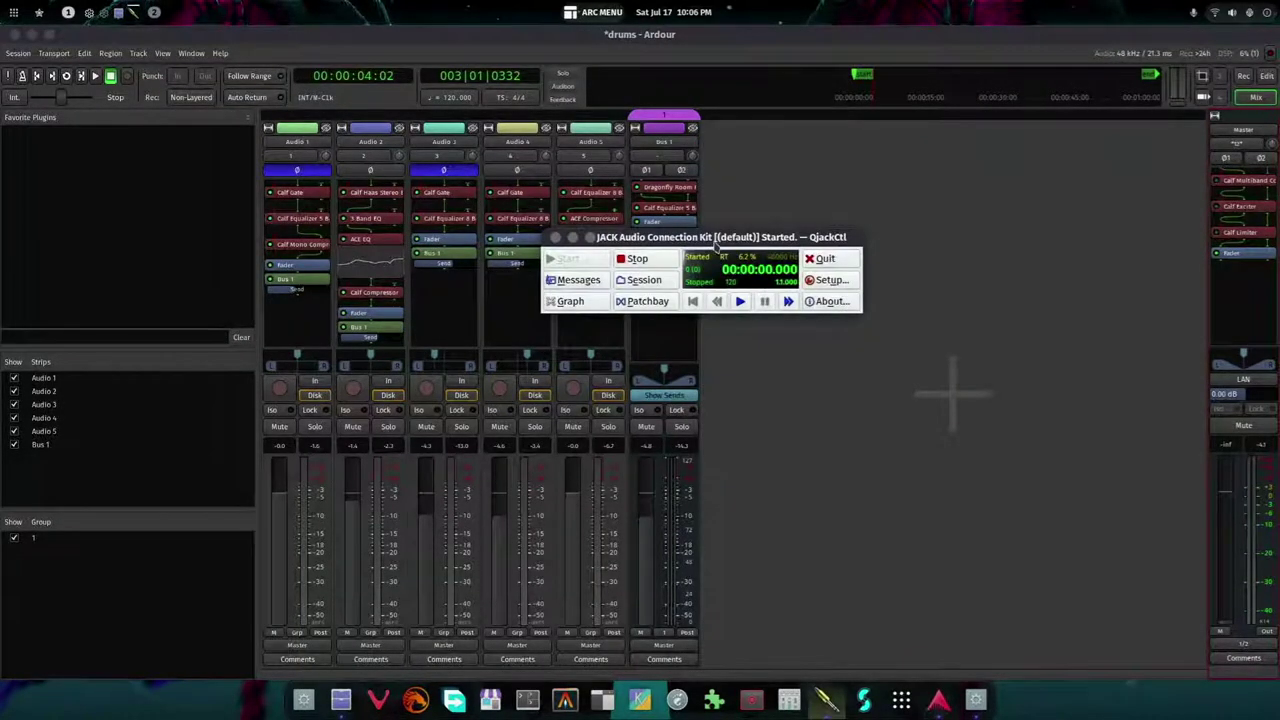